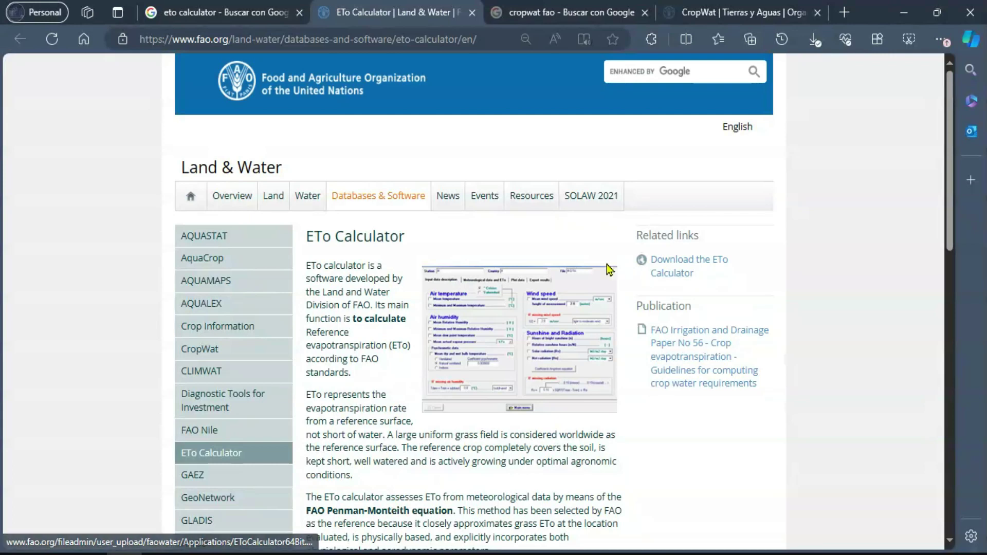
Review the open CropWat search results, the FAO CropWat page and the ETo Calculator download page, and return to the desktop.
left_click(566, 12)
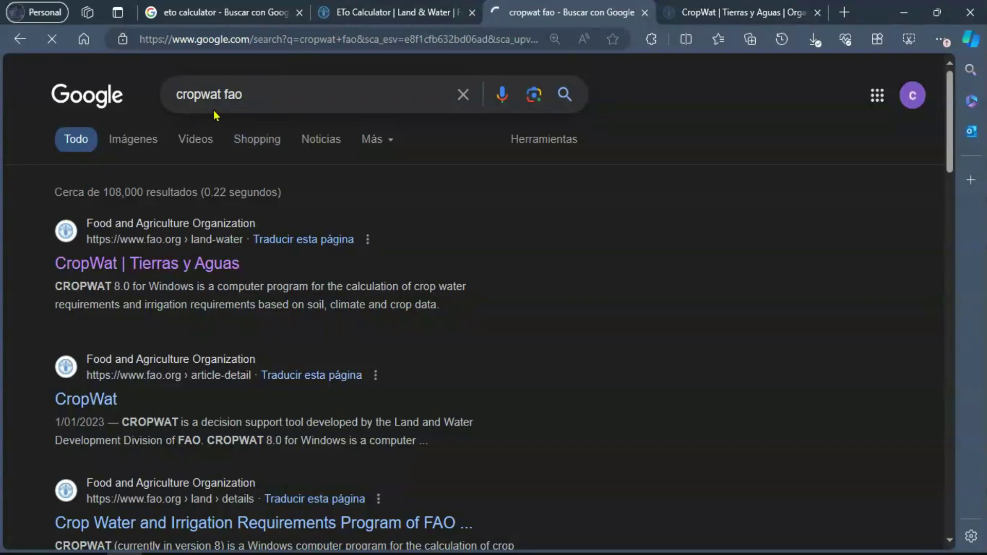
left_click(689, 8)
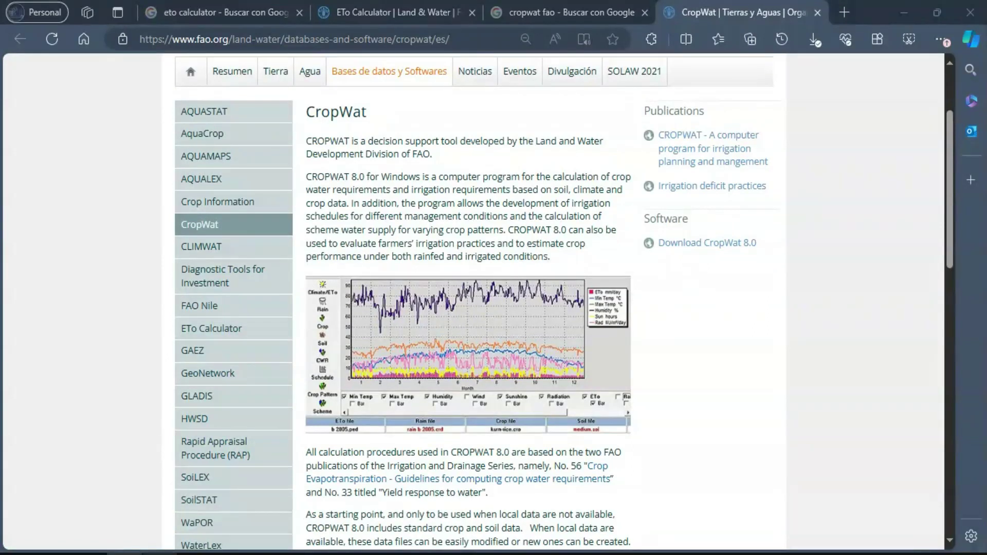
left_click(411, 11)
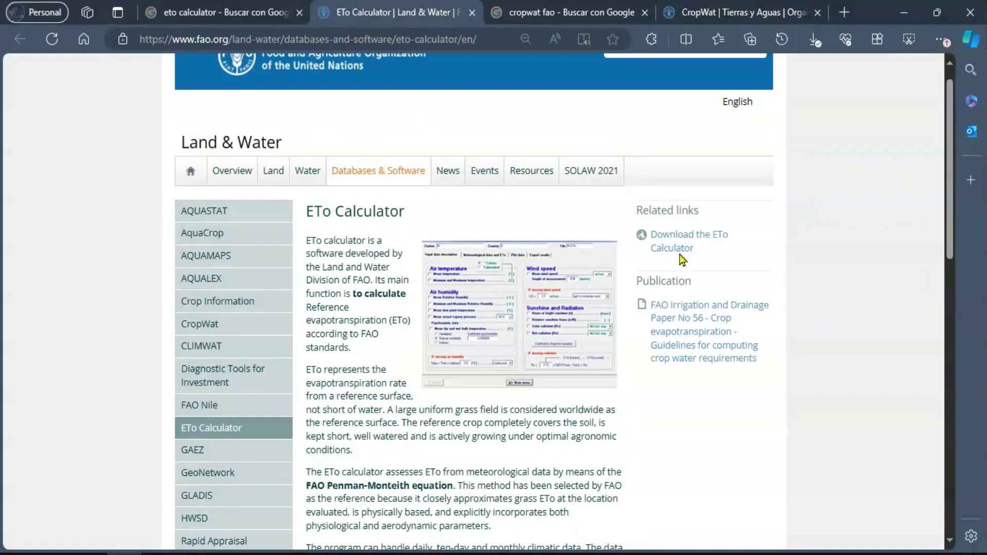
left_click(903, 9)
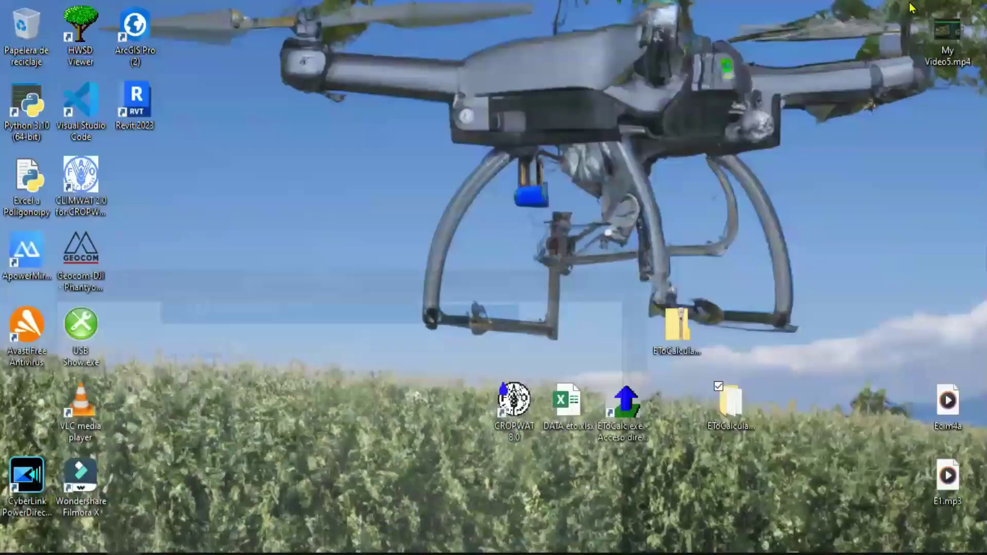
Move the EToCalculator64Bit.zip archive next to its extracted folder on the desktop and check the archive's extraction options.
left_click_drag(671, 355, 672, 443)
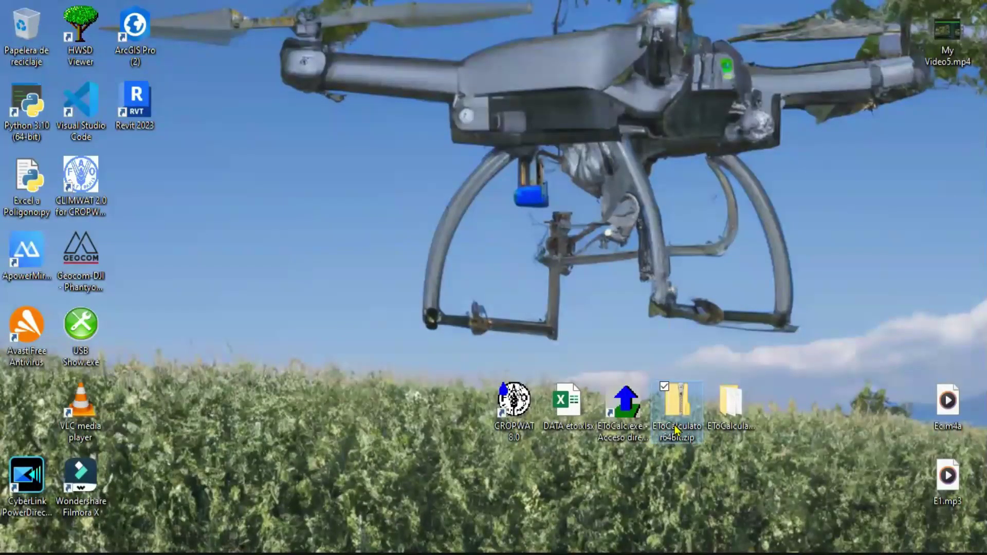
right_click(678, 423)
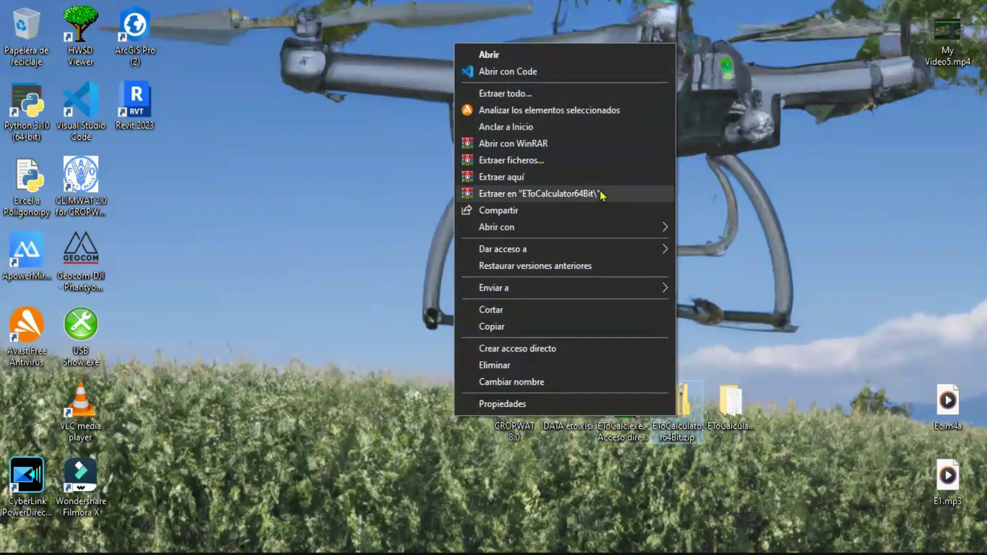
left_click(783, 253)
Launch EToCalc.exe from the extracted EToCalculator64Bit folder and open the program's climatic data import from file.
left_click(736, 422)
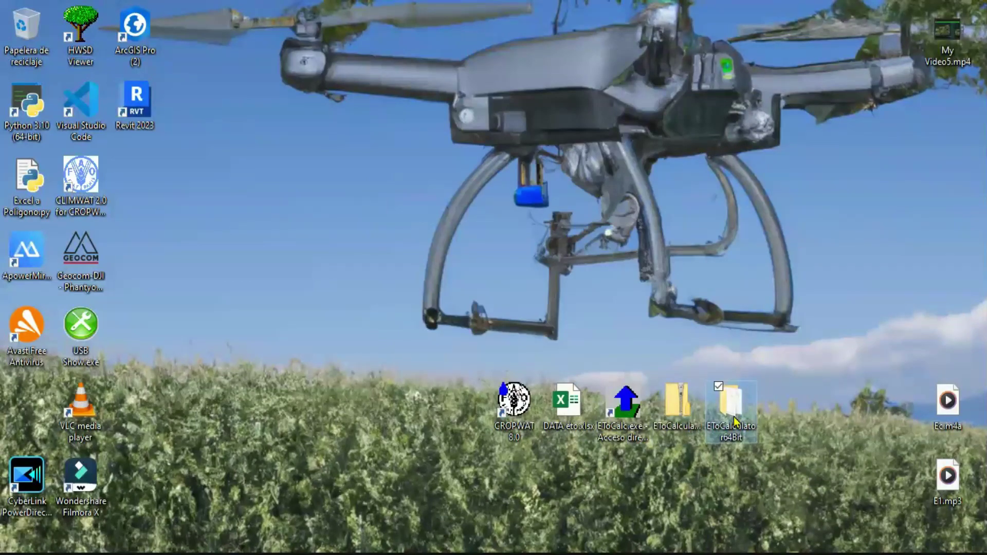
double_click(736, 422)
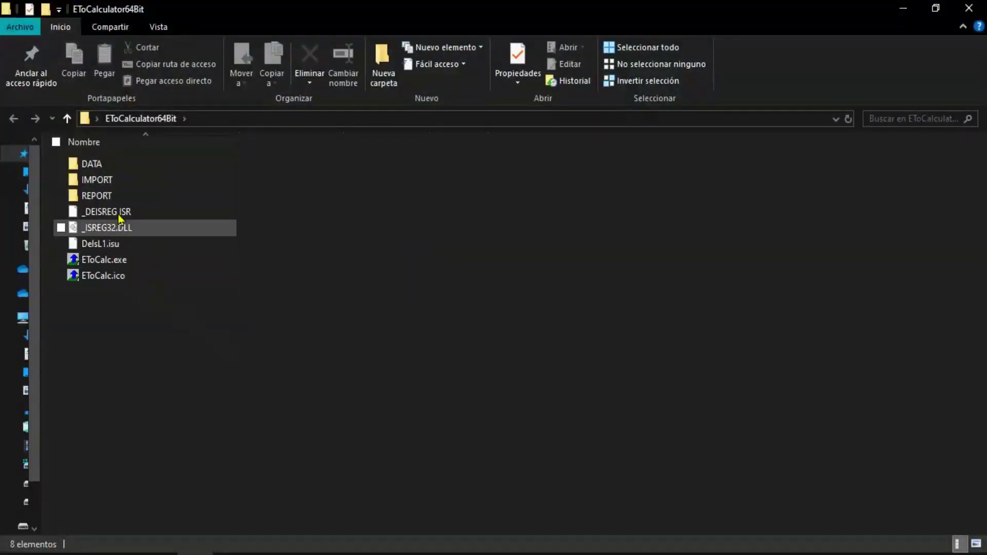
left_click(103, 268)
double_click(104, 269)
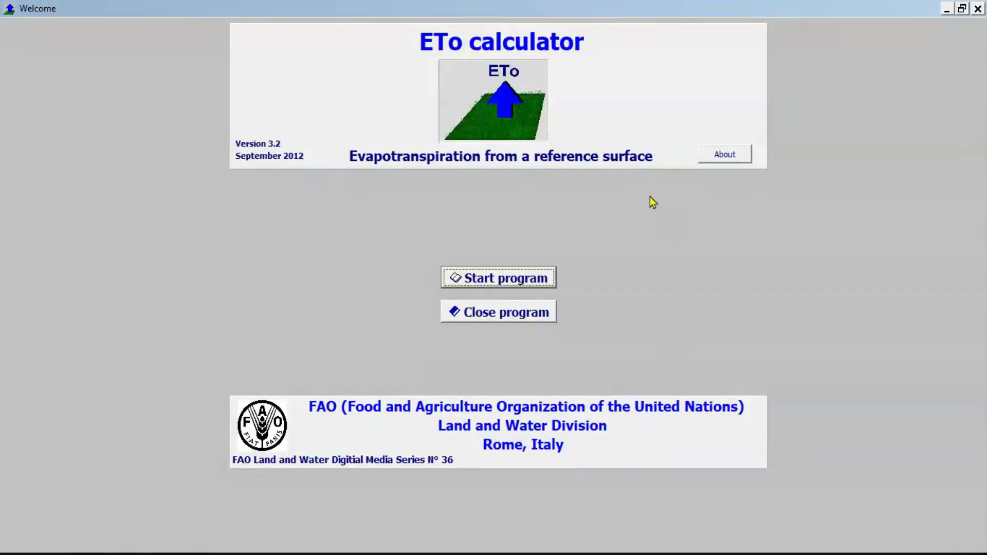
left_click(474, 285)
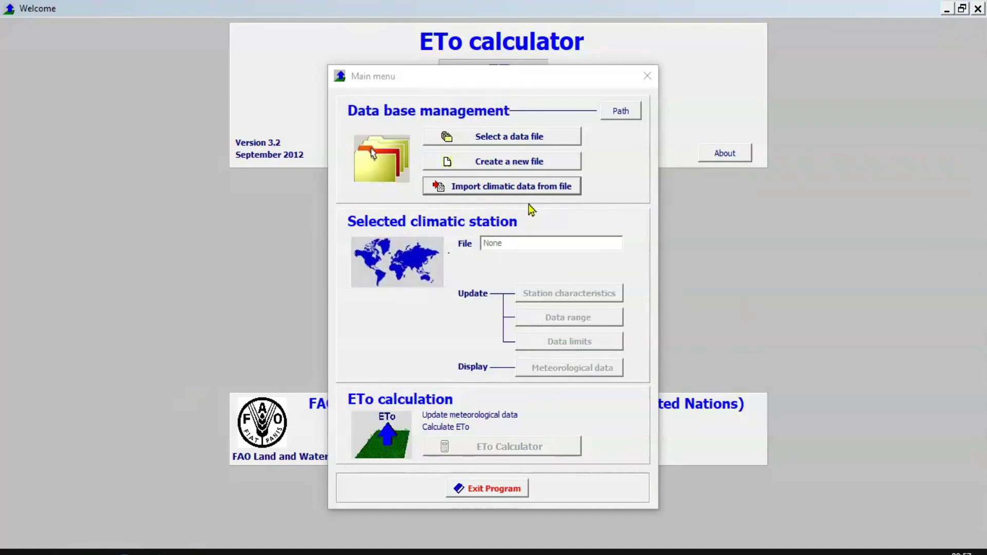
left_click(542, 193)
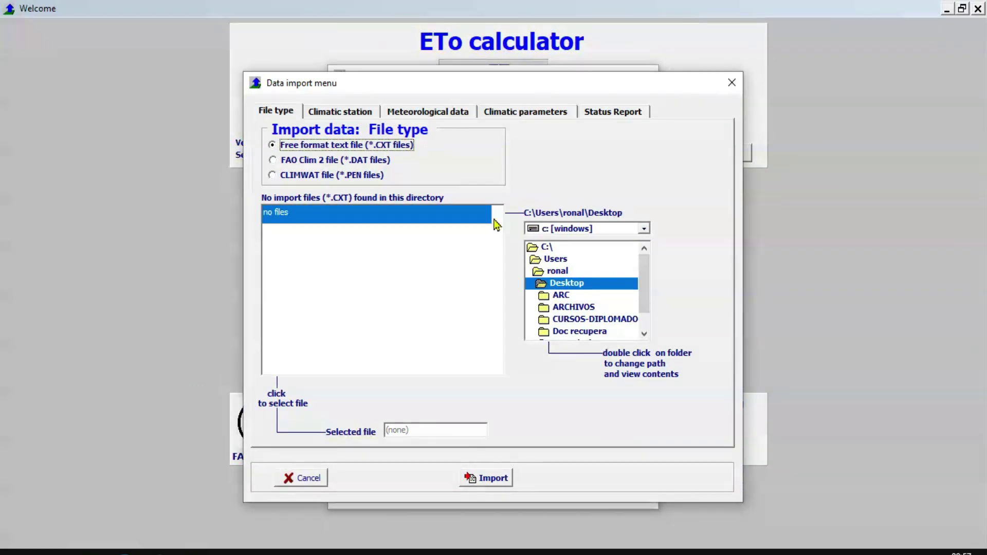
Switch to the DATA eto.xlsx workbook in Excel and delete the YEAR, DOY and PRECTOTCORR columns from the DATA.CXT sheet.
left_click(53, 552)
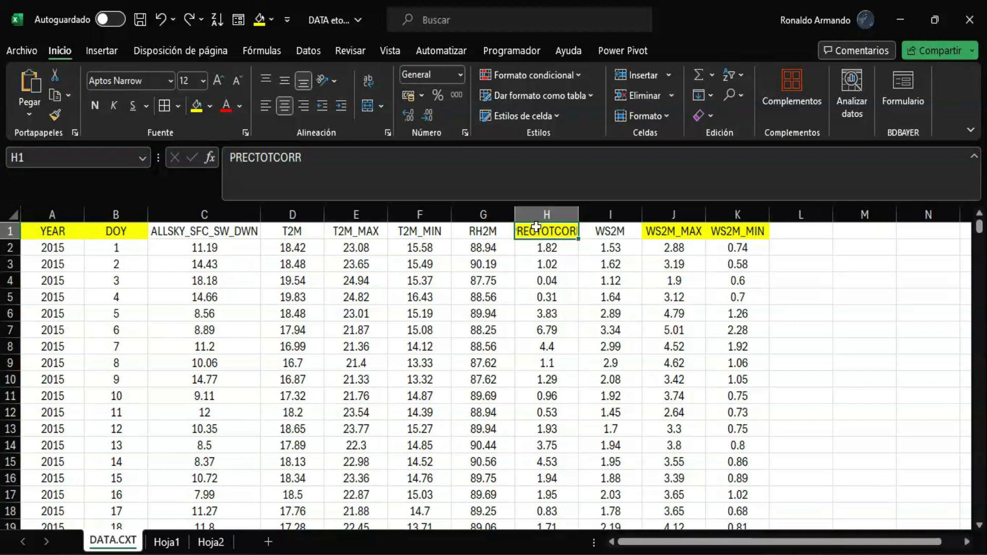
left_click(44, 213)
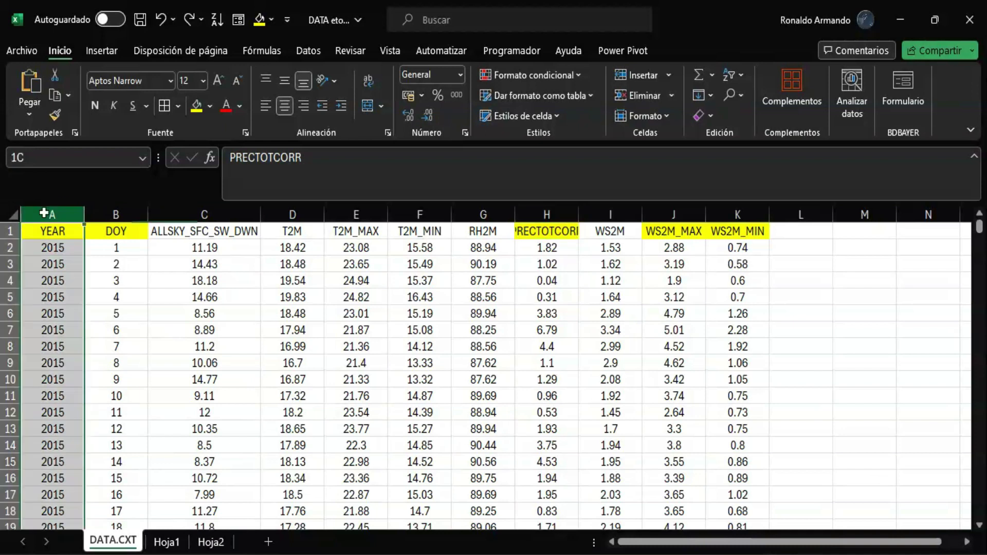
left_click_drag(43, 213, 116, 214)
left_click(638, 95)
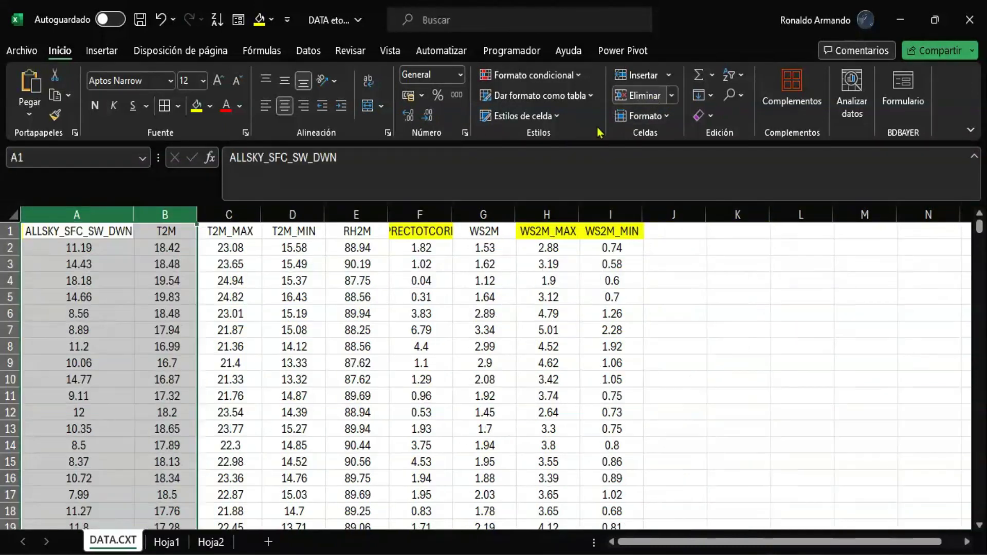
left_click(425, 211)
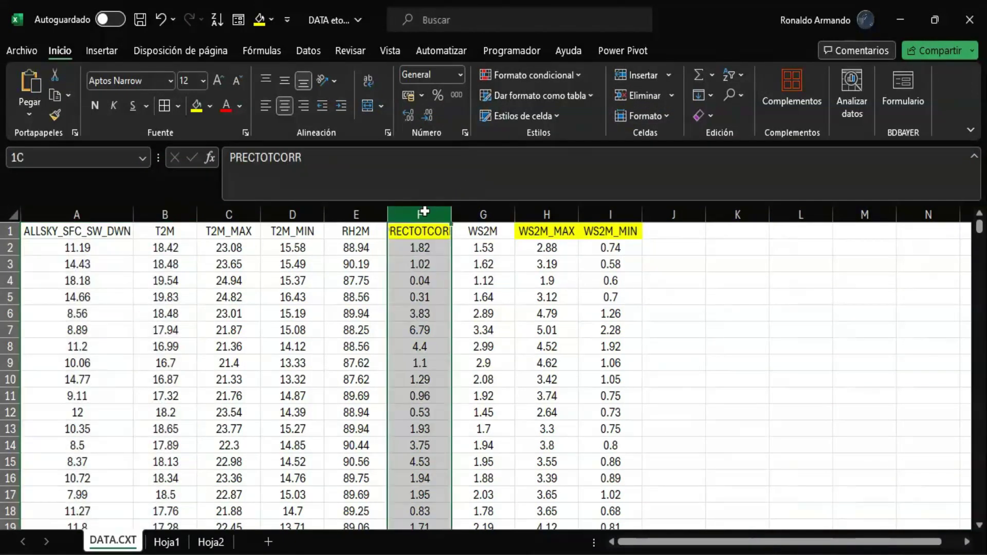
left_click(637, 95)
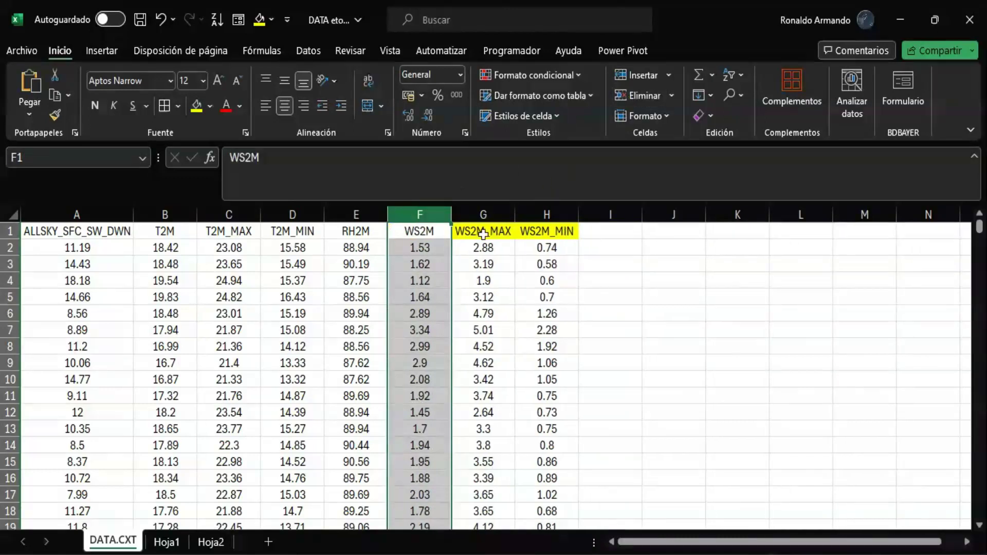
Delete the WS2M_MAX and WS2M_MIN columns and the header row, leaving only climate values in the sheet.
left_click(478, 212)
left_click_drag(482, 212, 530, 214)
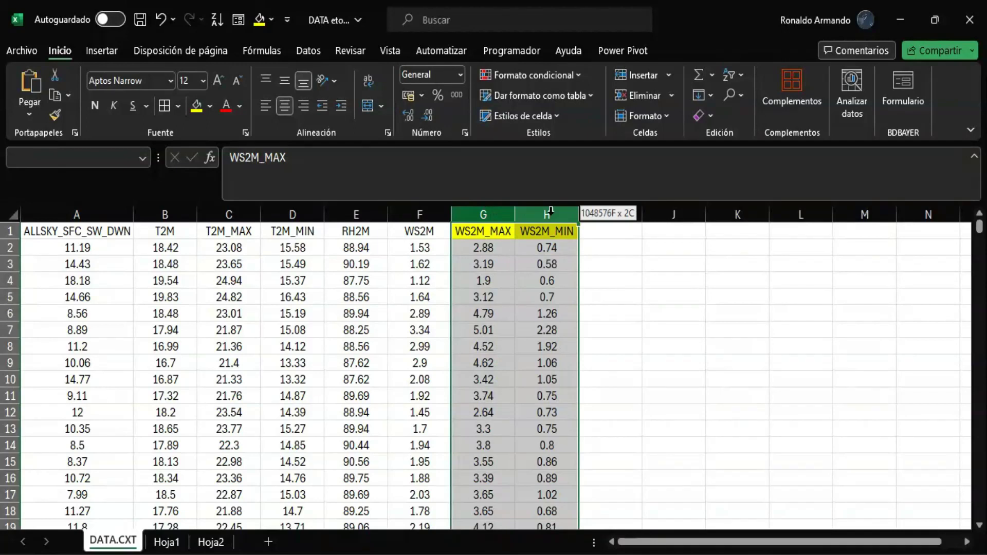
left_click(638, 95)
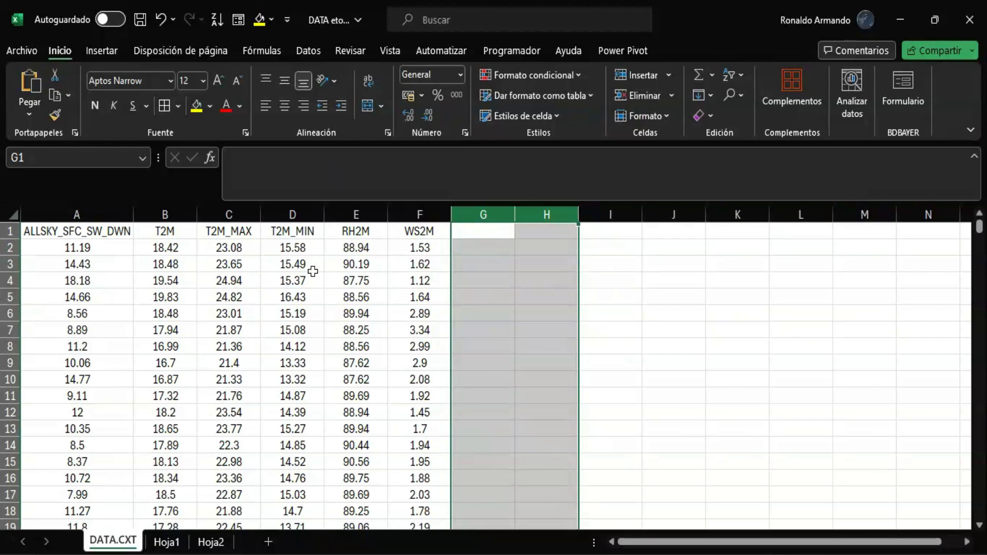
left_click(11, 231)
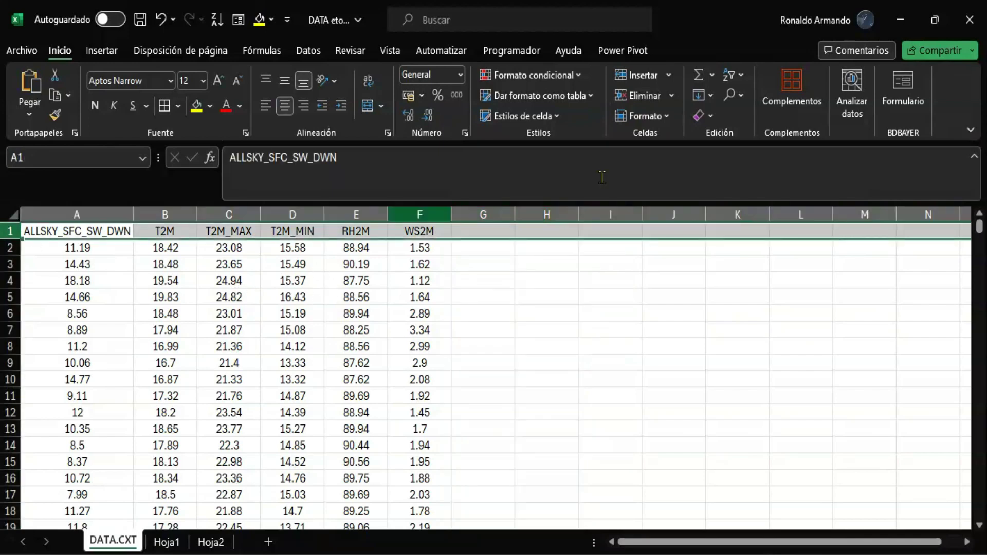
left_click(640, 95)
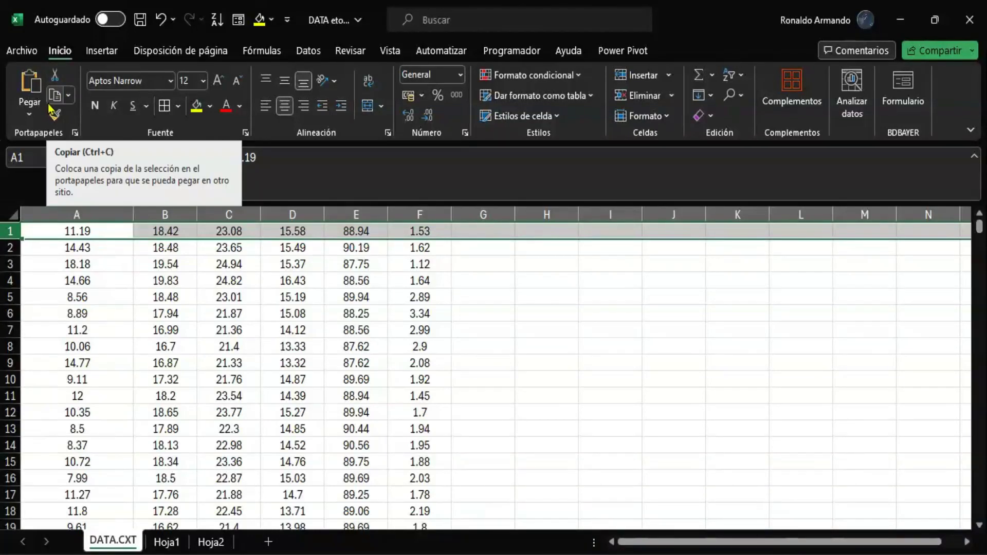
Begin saving a copy of the workbook, choosing the IMPORT folder inside the desktop's EToCalculator64Bit folder as the location.
left_click(21, 50)
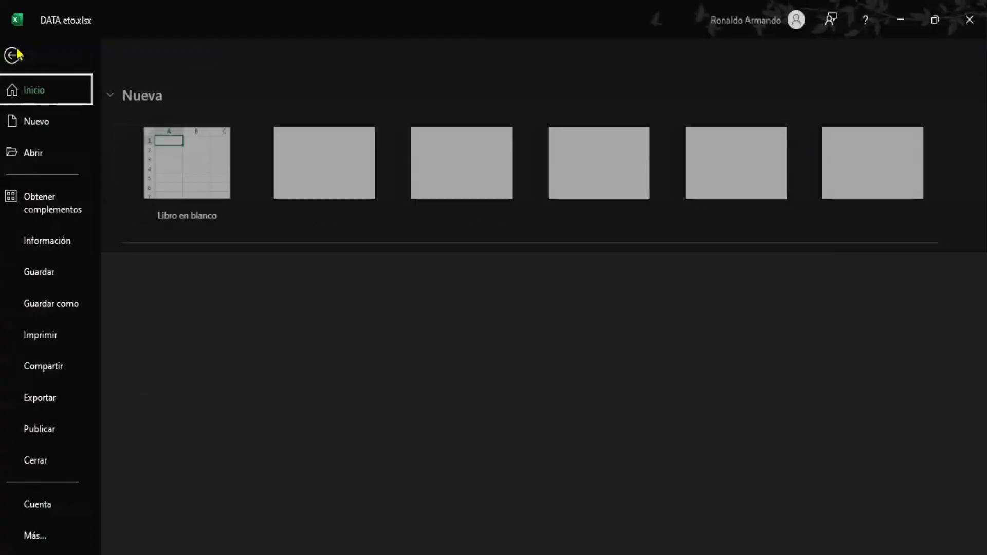
left_click(73, 302)
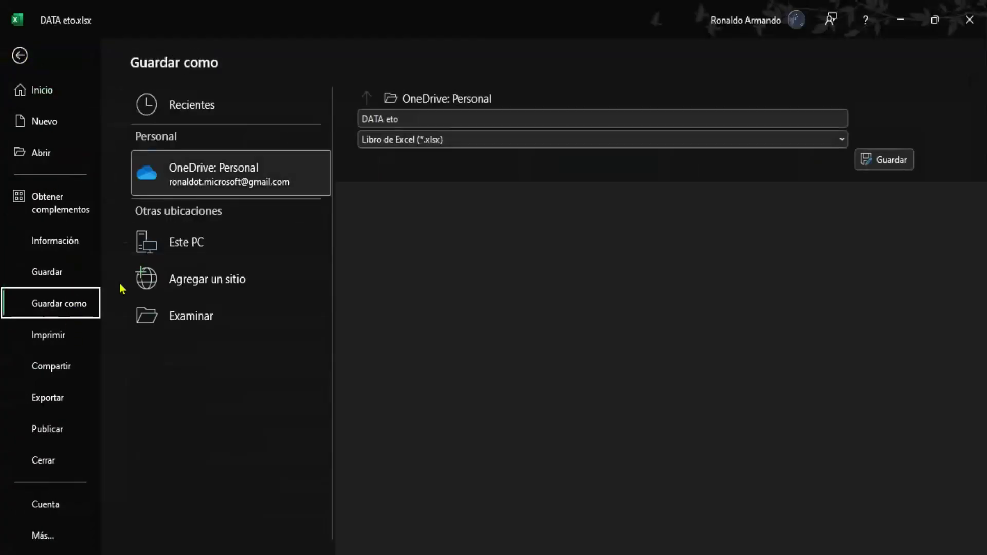
left_click(208, 327)
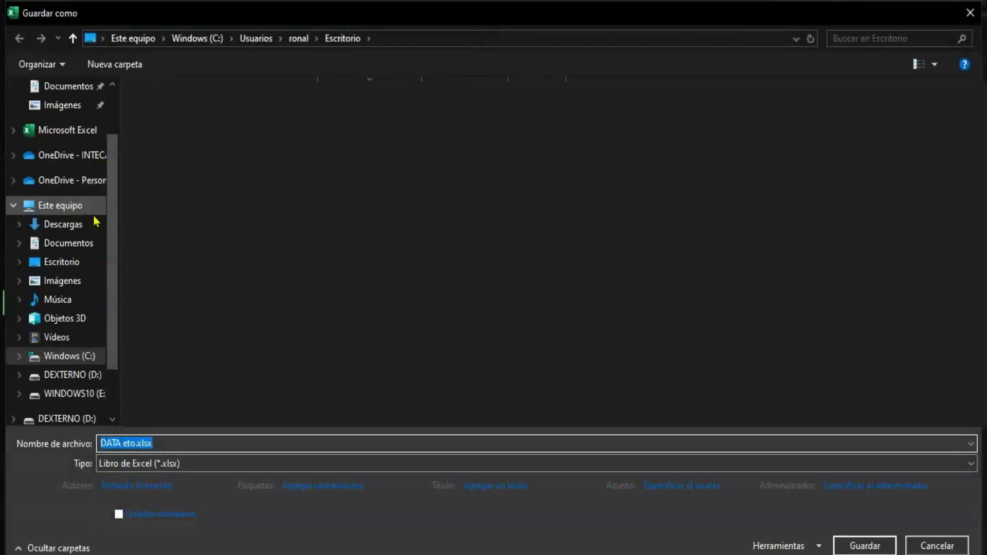
left_click(57, 268)
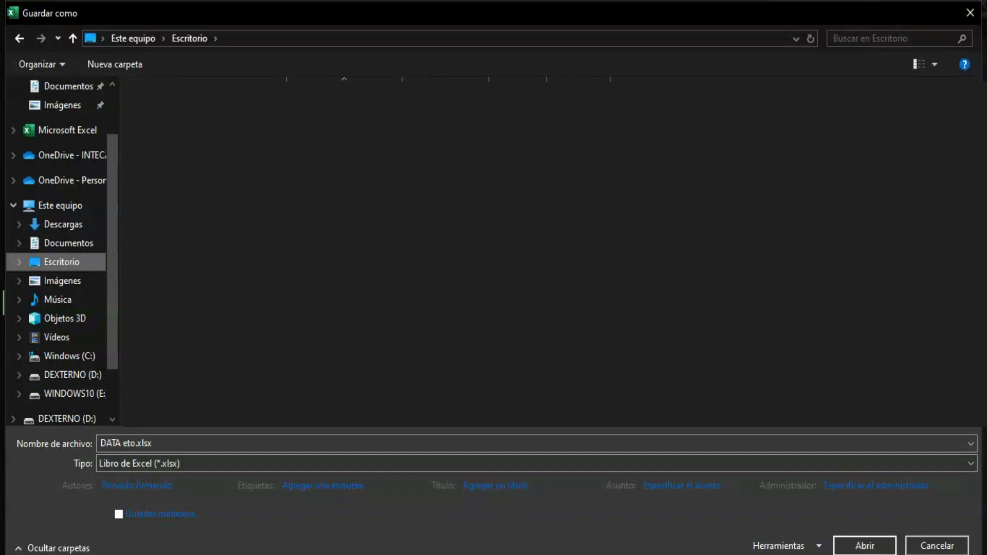
double_click(201, 175)
left_click(176, 132)
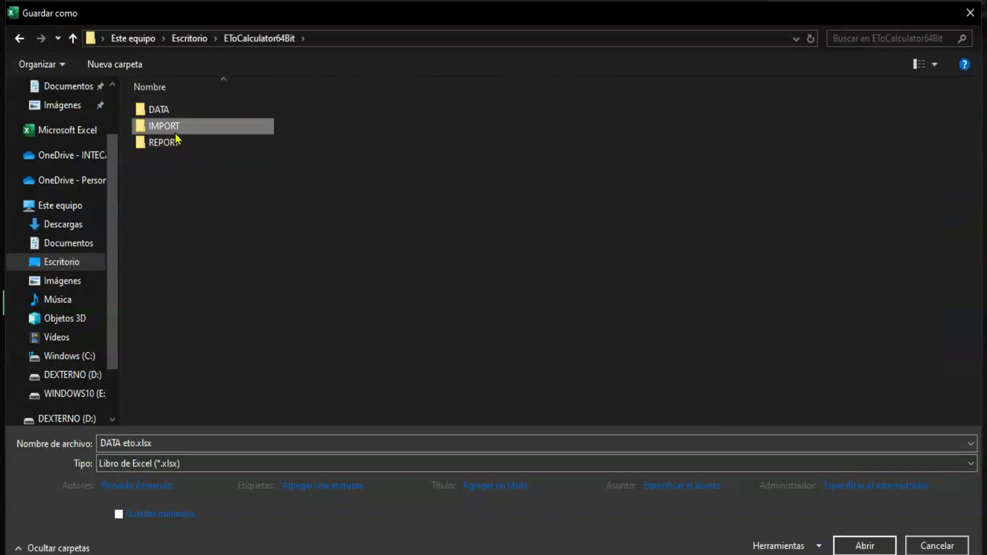
double_click(175, 135)
Save only the active sheet as tab-delimited text (*.txt) named DATA eto.txt and close the workbook.
left_click(138, 442)
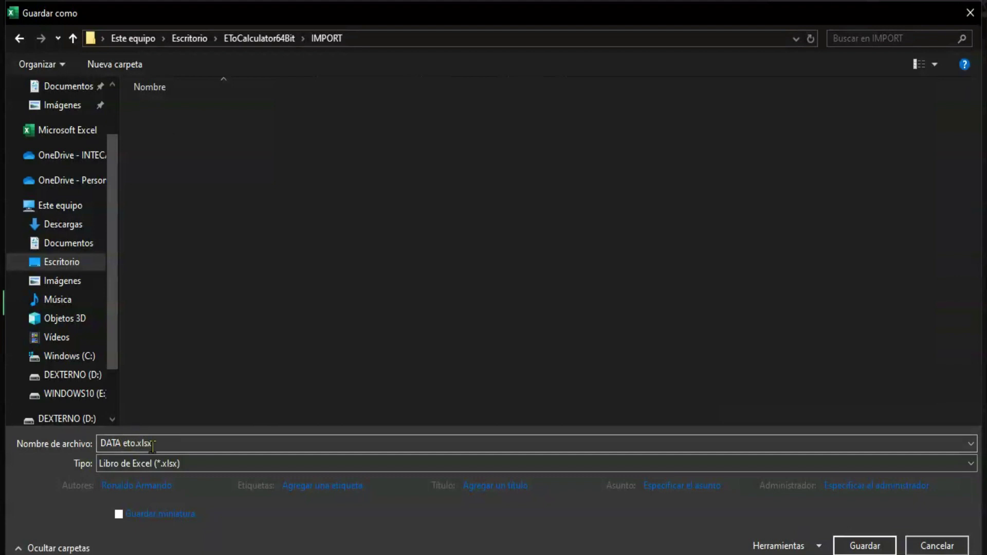
left_click(174, 466)
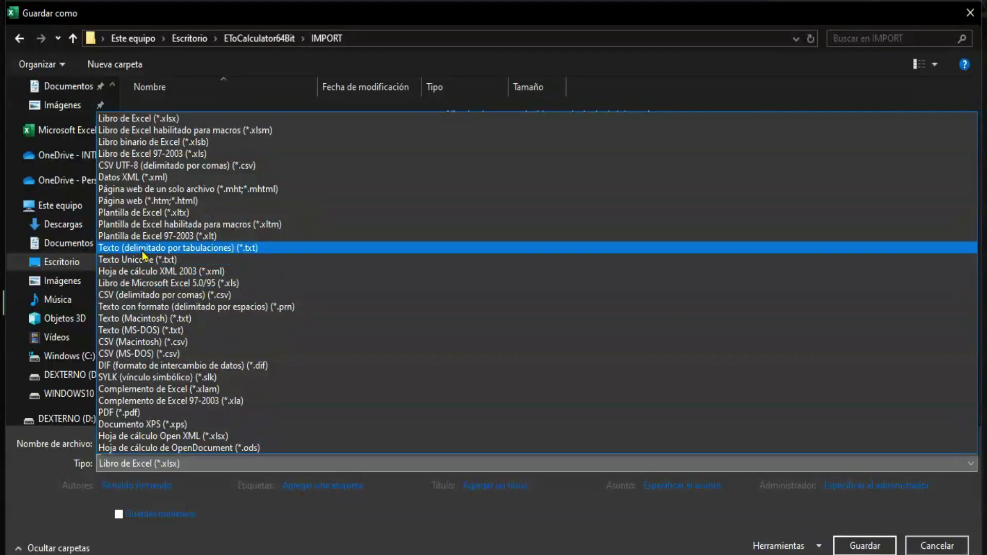
left_click(207, 248)
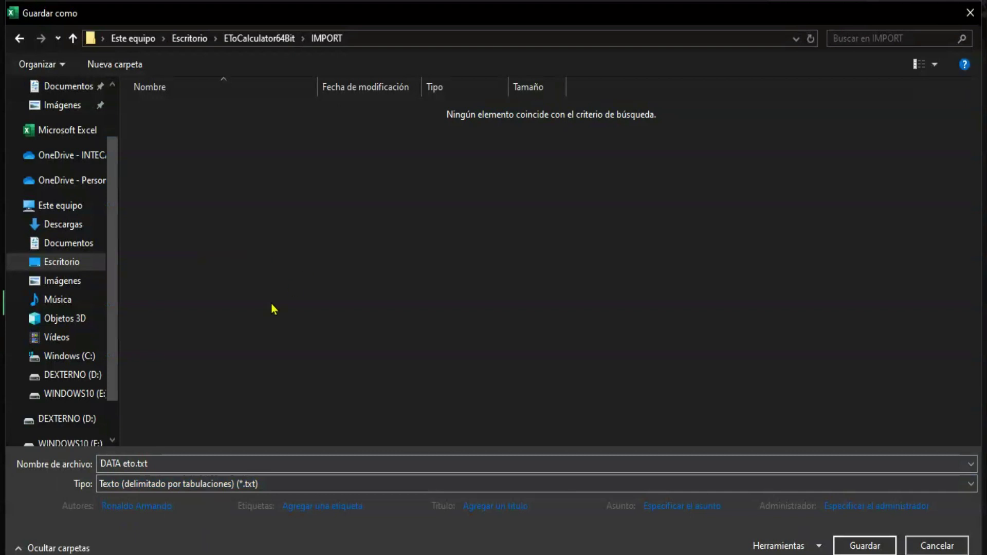
left_click(870, 546)
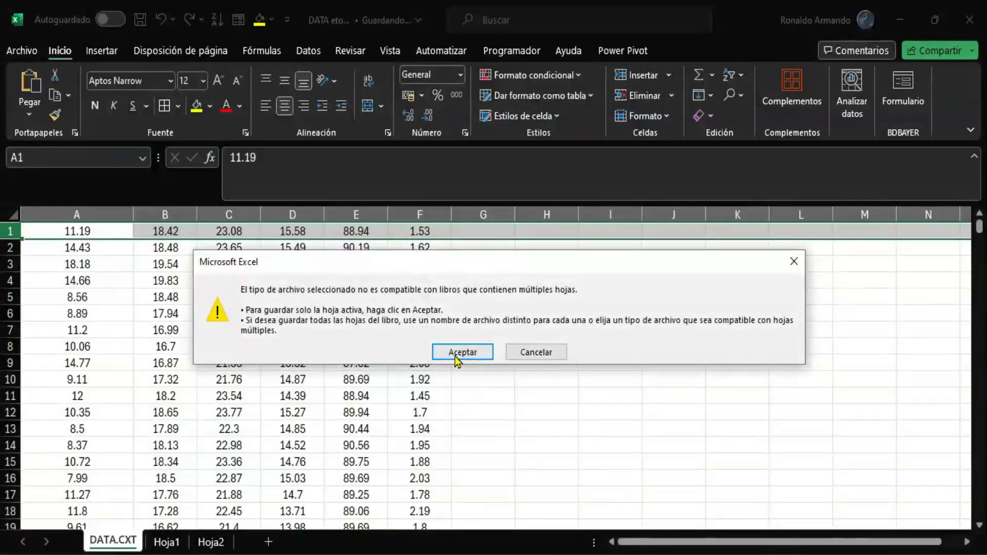
left_click(459, 353)
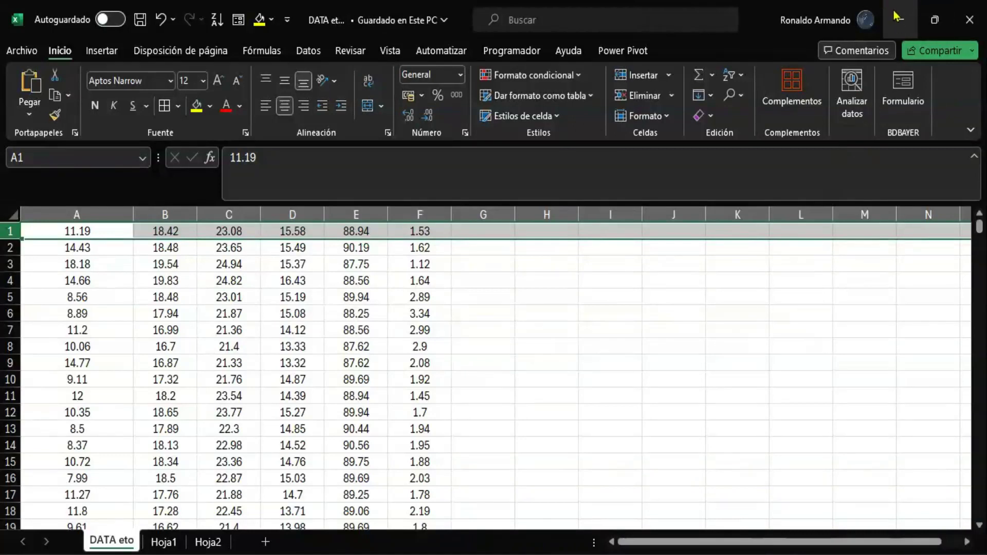
left_click(965, 13)
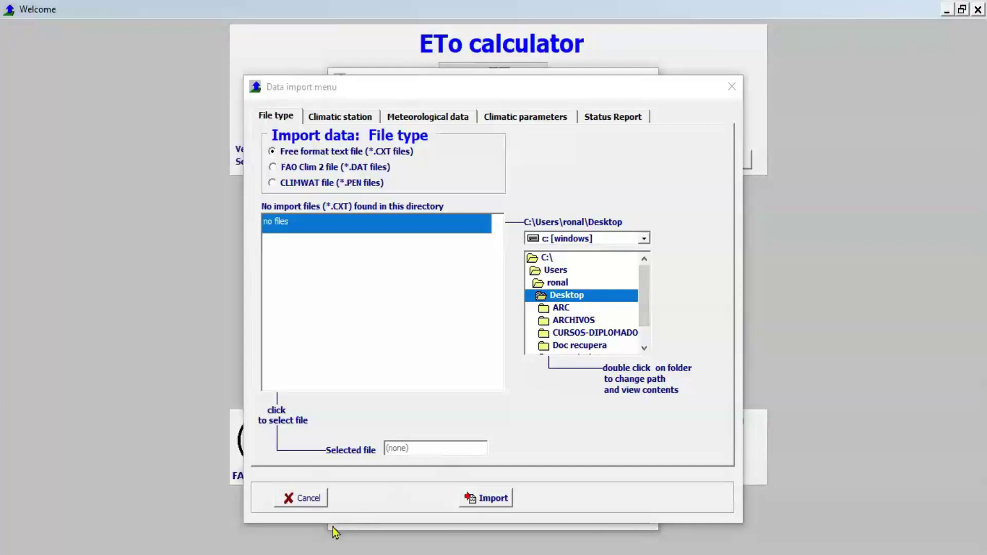
Switch to File Explorer and open the IMPORT folder inside EToCalculator64Bit.
key("alt+Tab")
left_click(238, 376)
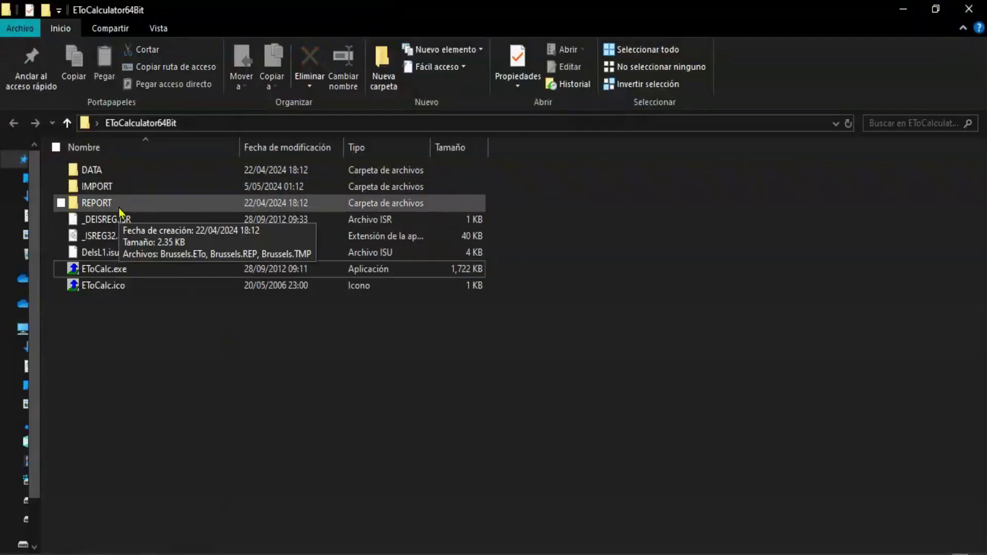
left_click(112, 190)
double_click(112, 189)
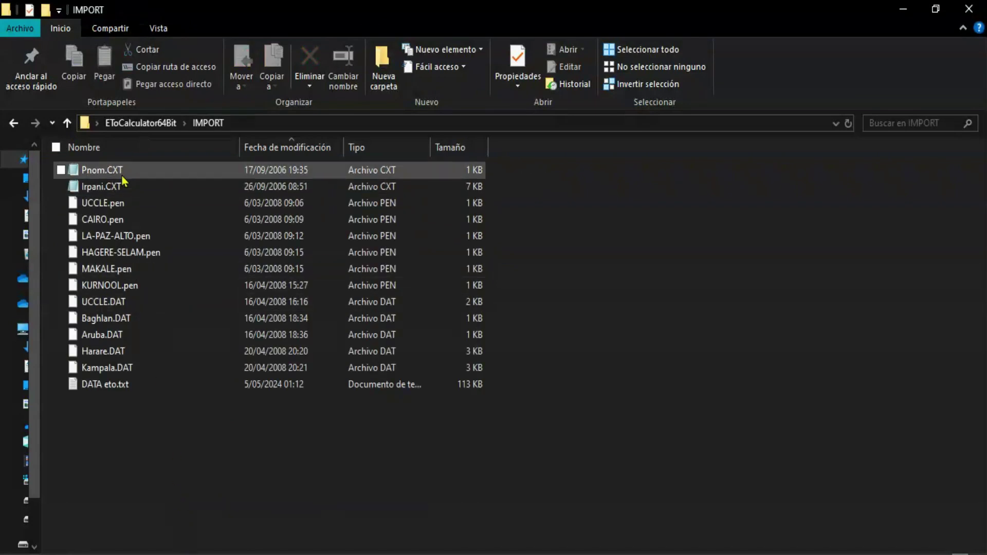
Rename the DATA eto.txt file as DATA eto.CXT and accept the extension change.
left_click(120, 389)
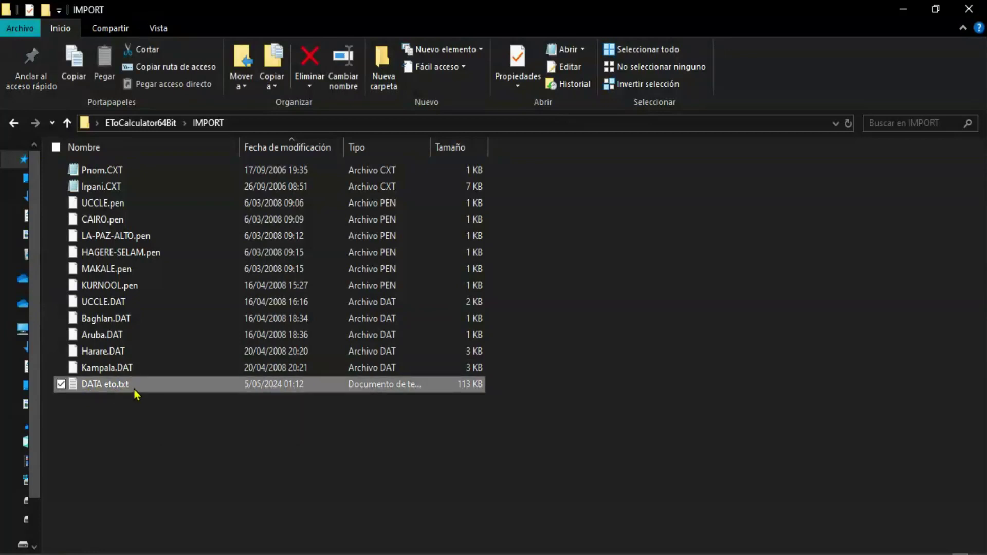
left_click(137, 387)
left_click(137, 386)
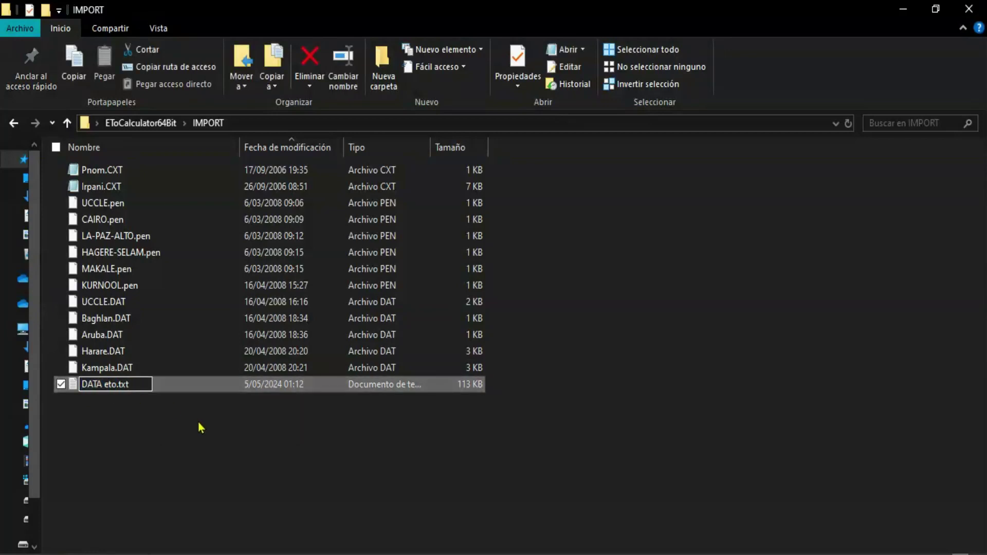
key("BackSpace")
key("BackSpace")
key("BackSpace")
type("CXT")
key("Return")
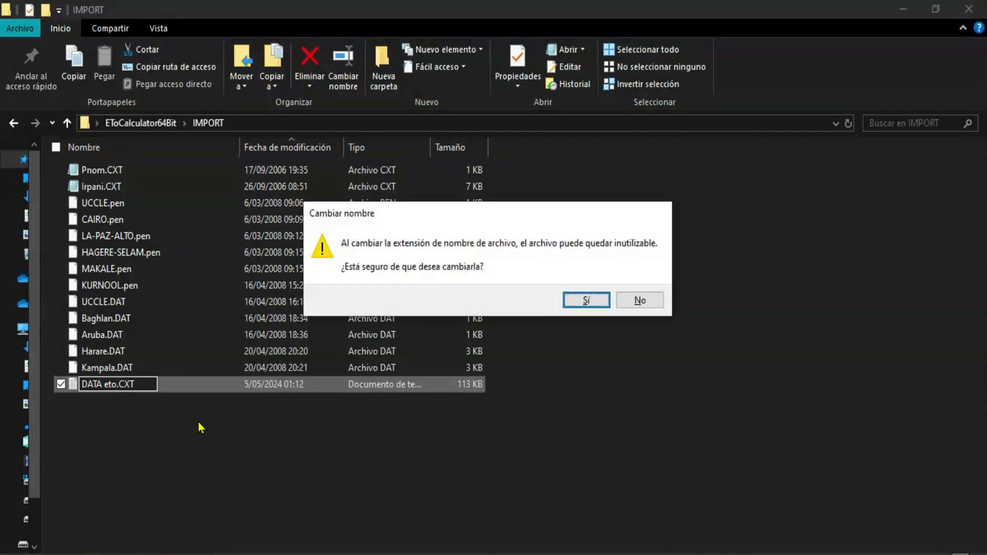
left_click(587, 302)
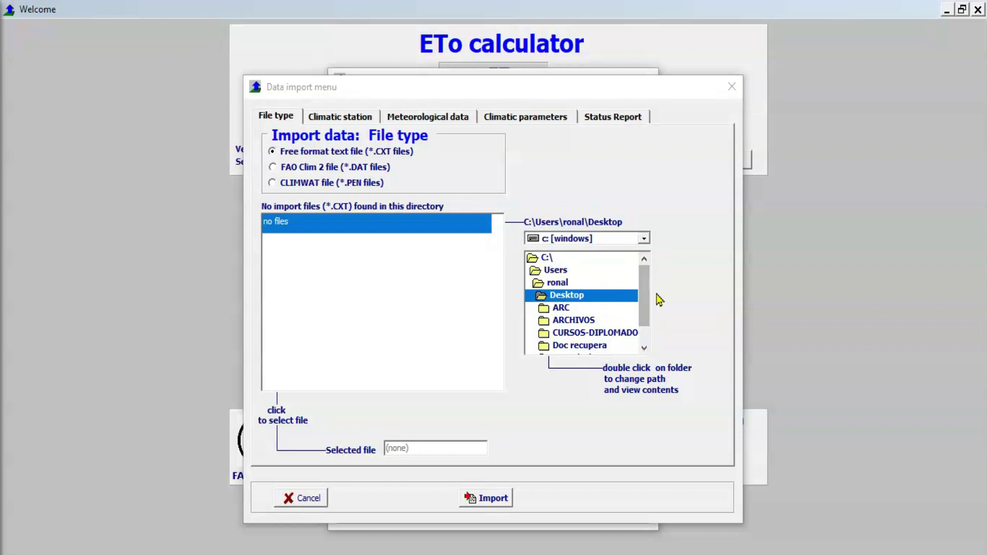
In the ETo calculator's import dialog, select DATA eto.CXT from the IMPORT folder inside the desktop's EToCalculator64Bit folder on drive C.
left_click(610, 240)
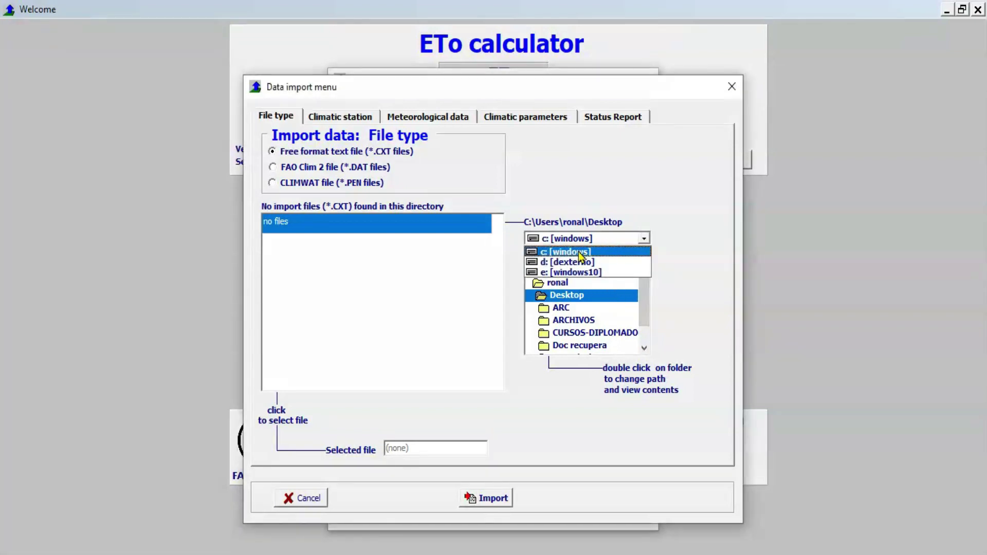
left_click(578, 252)
left_click(577, 298)
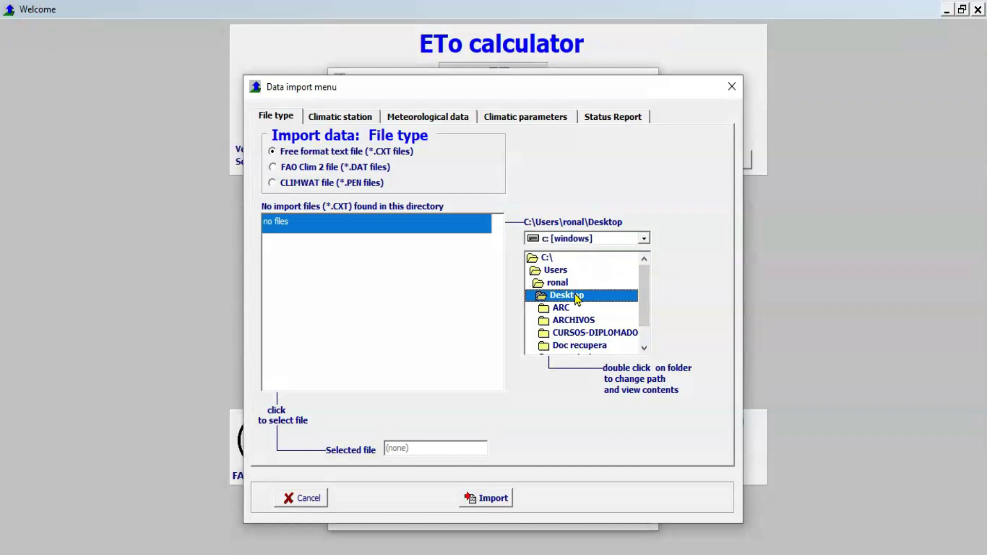
double_click(576, 319)
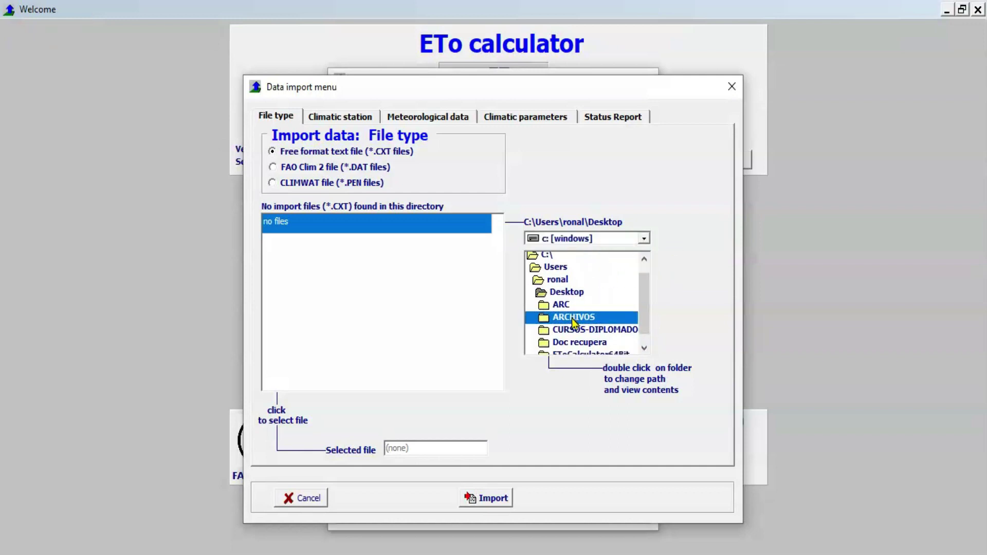
left_click(582, 333)
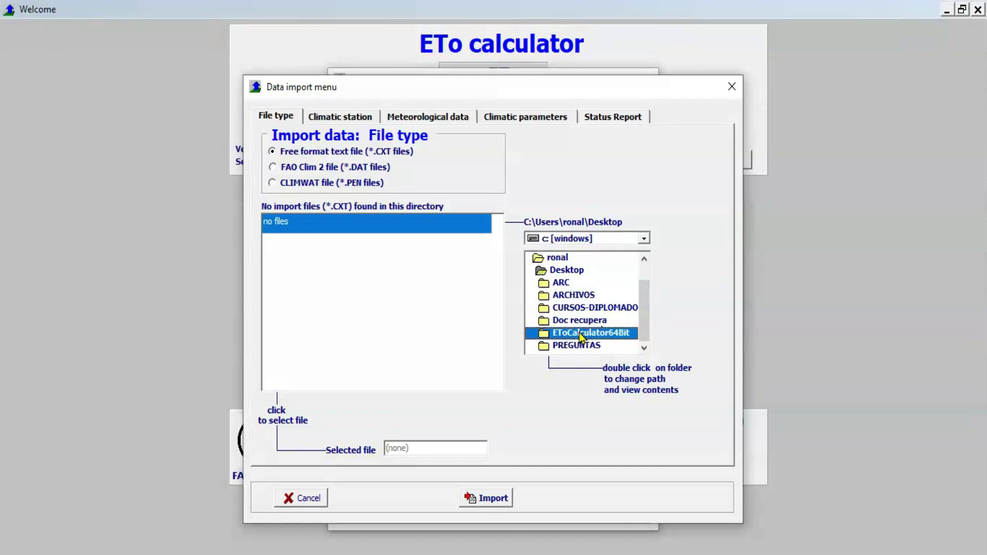
double_click(580, 332)
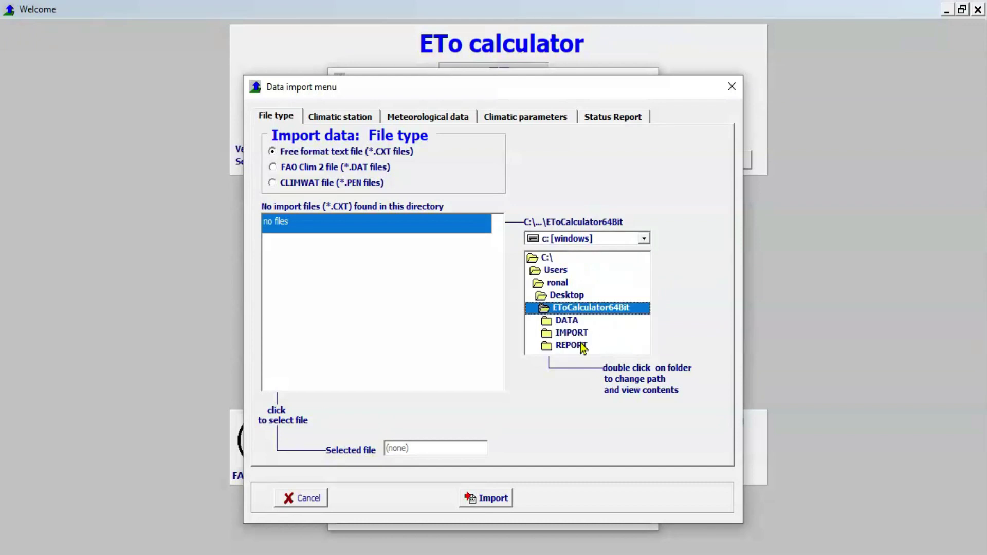
double_click(568, 333)
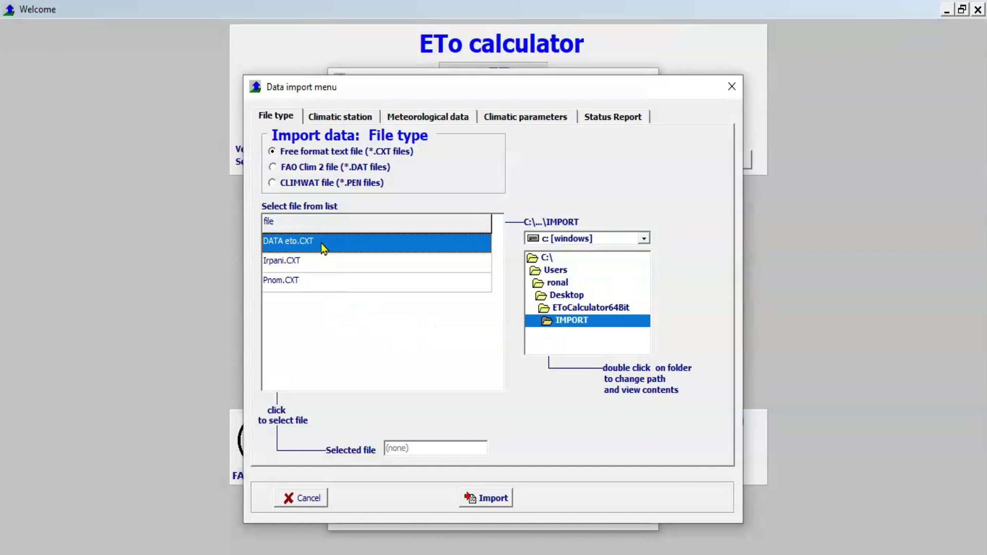
left_click(321, 243)
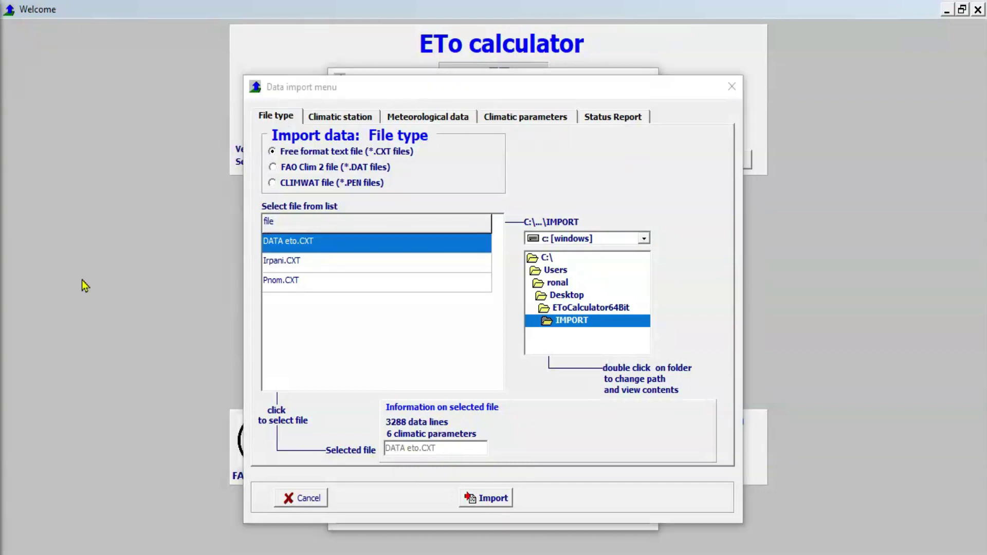
Open the climatic station description and check the dates, coordinates and elevation in the header on Excel's Hoja1 sheet.
left_click(341, 117)
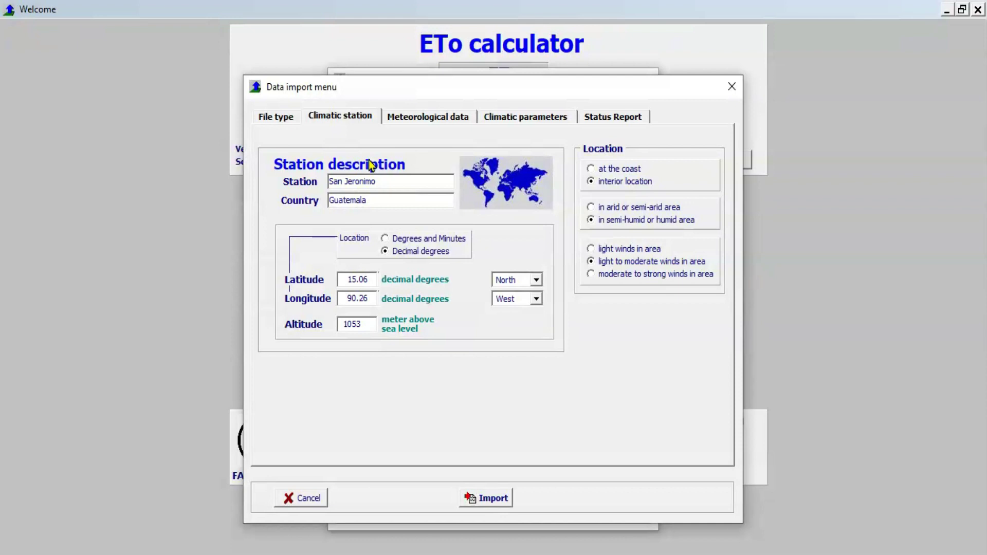
double_click(390, 201)
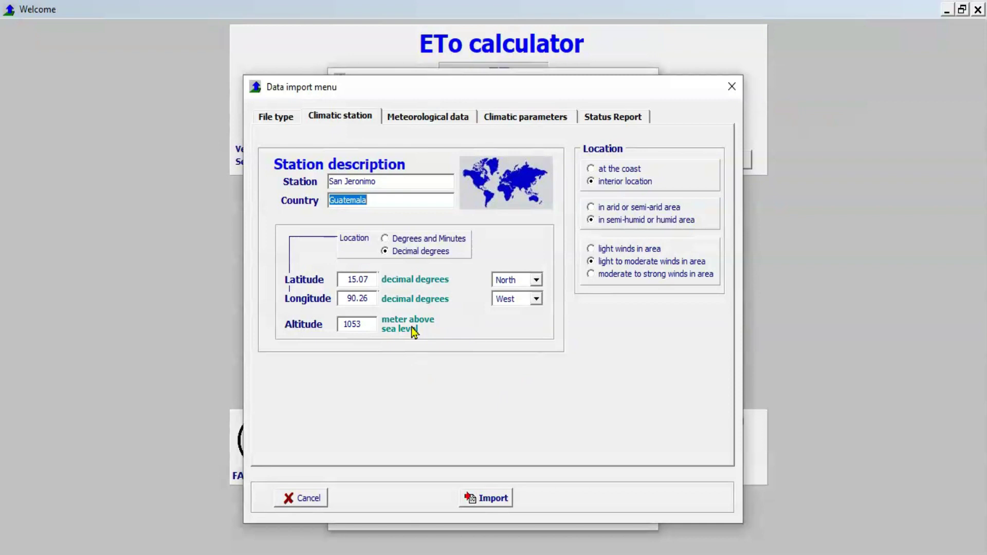
left_click(213, 553)
left_click(195, 300)
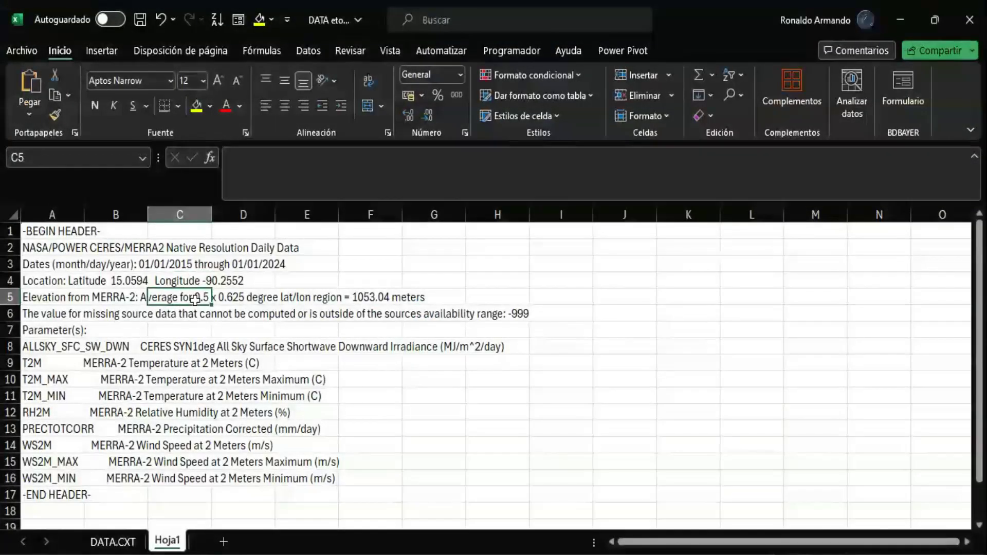
left_click_drag(44, 231, 73, 282)
left_click(42, 298)
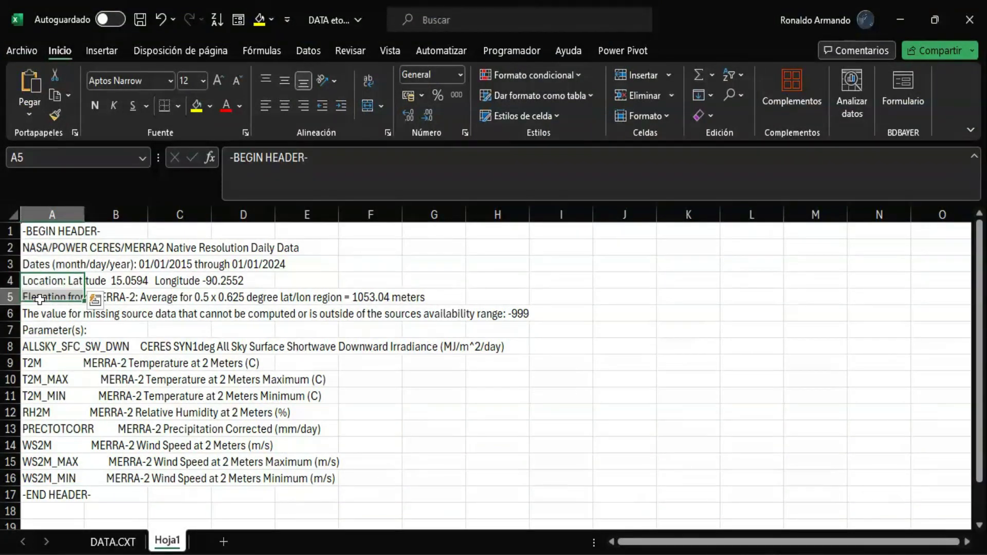
left_click(24, 268)
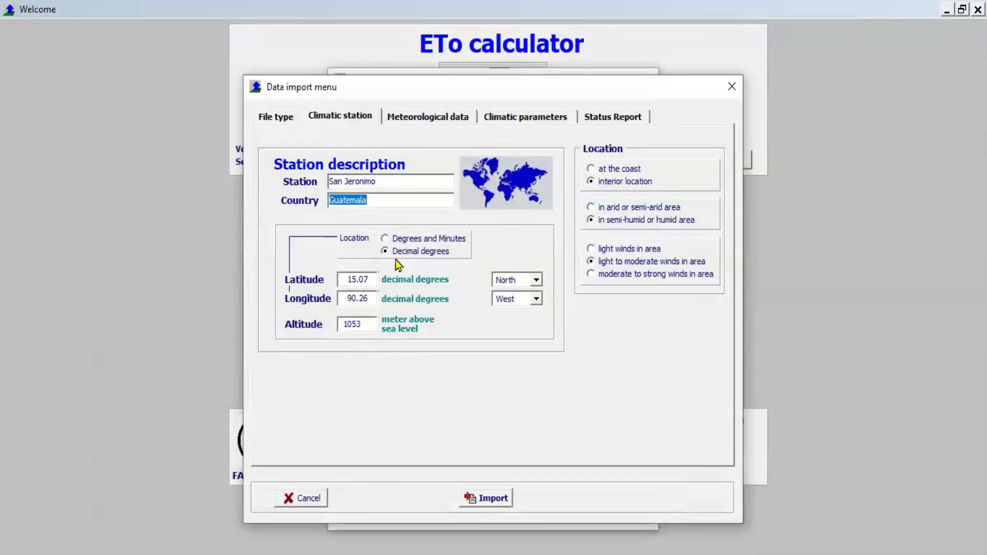
Back in the ETo calculator, review the station's coordinates against Google Earth and choose light to moderate winds in area.
left_click_drag(342, 280, 374, 283)
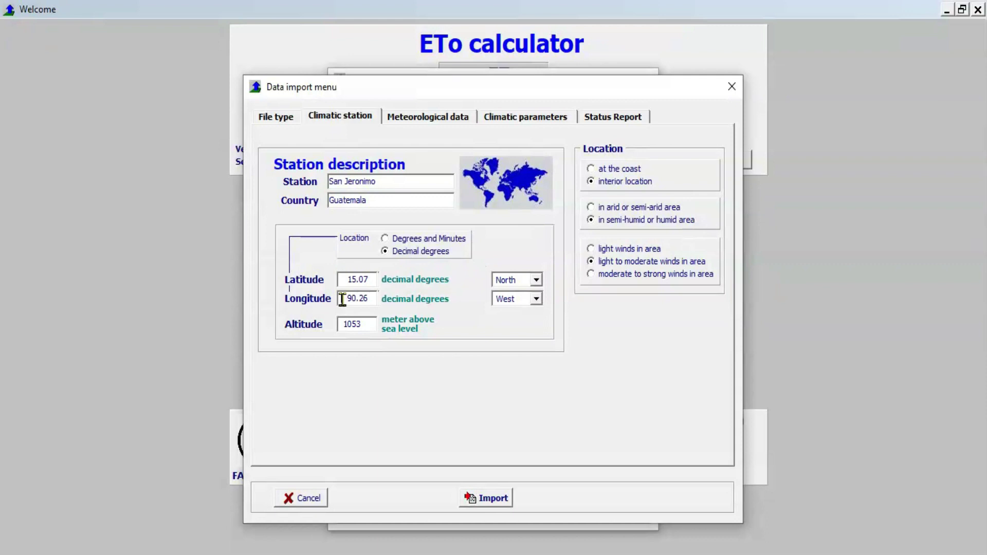
left_click_drag(342, 299, 374, 298)
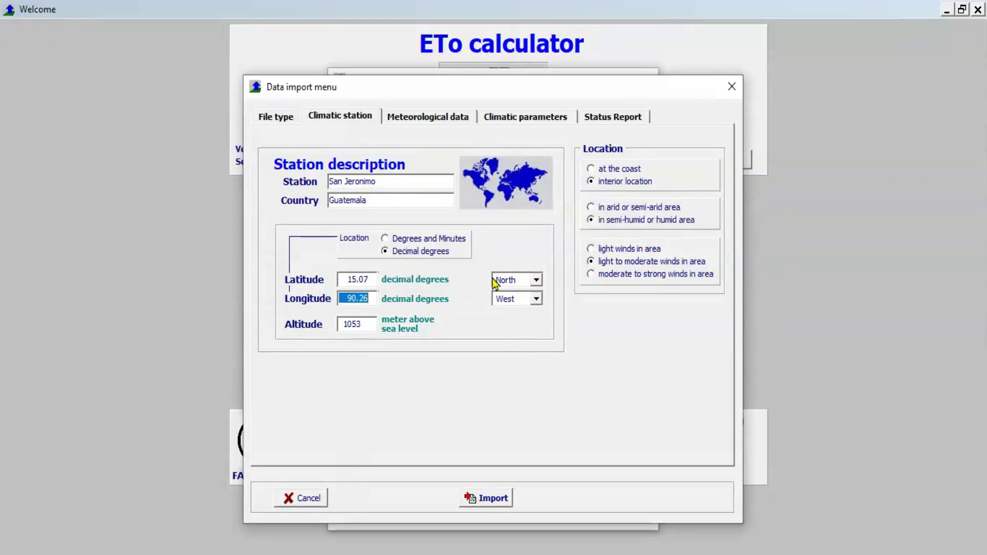
left_click(522, 284)
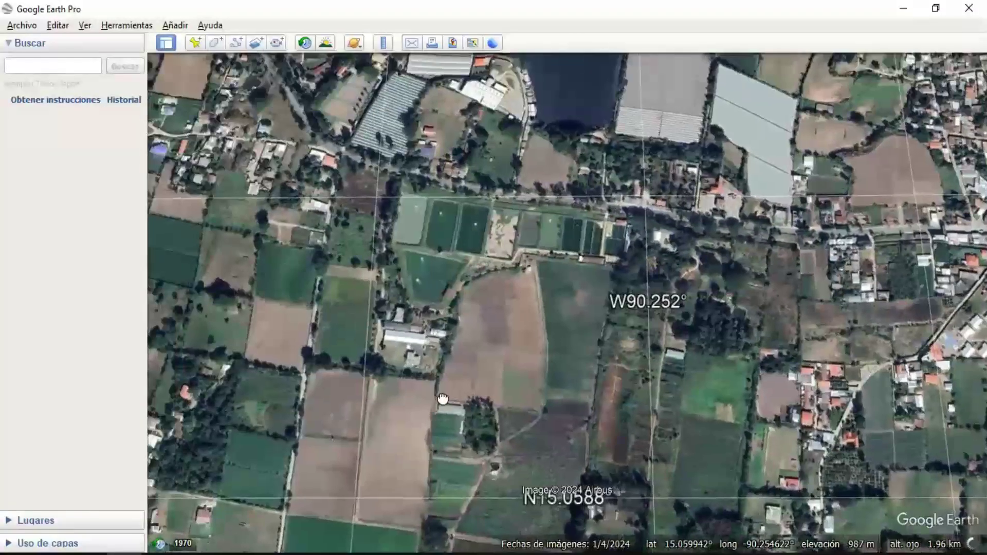
left_click_drag(442, 398, 457, 399)
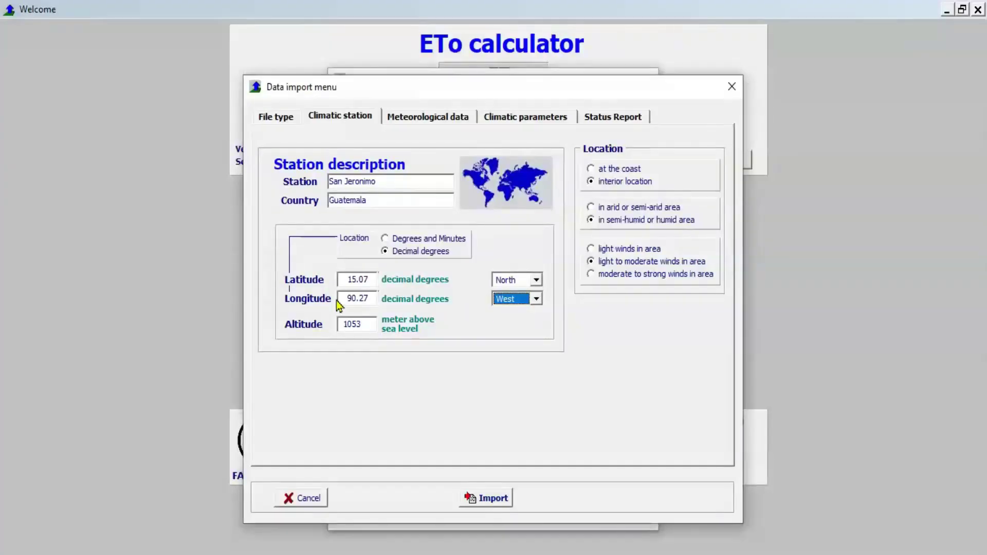
double_click(348, 299)
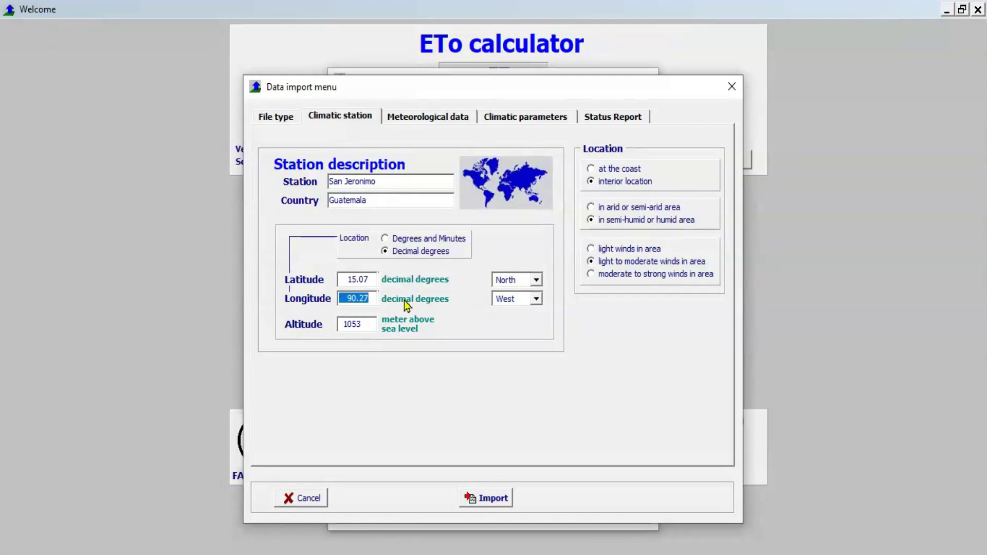
key("Tab")
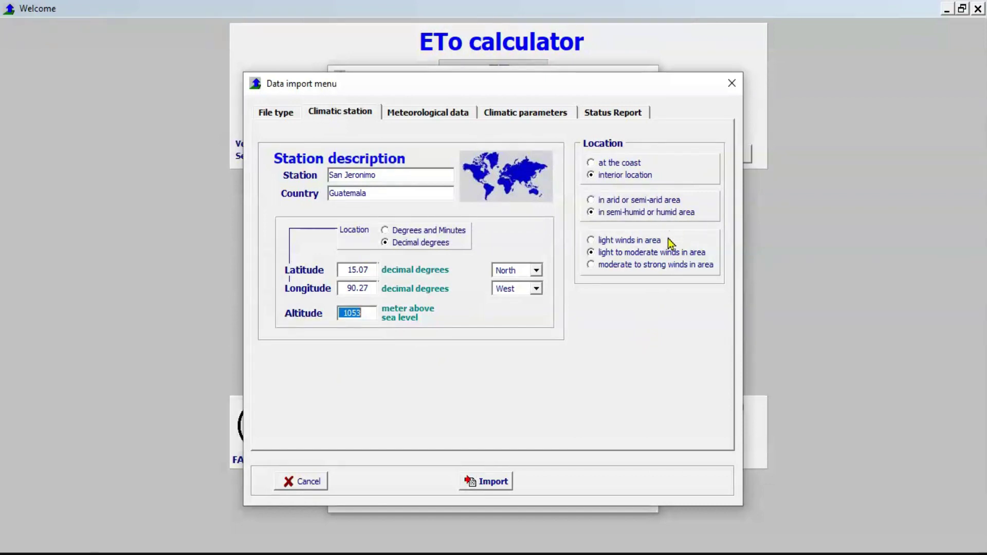
left_click(673, 255)
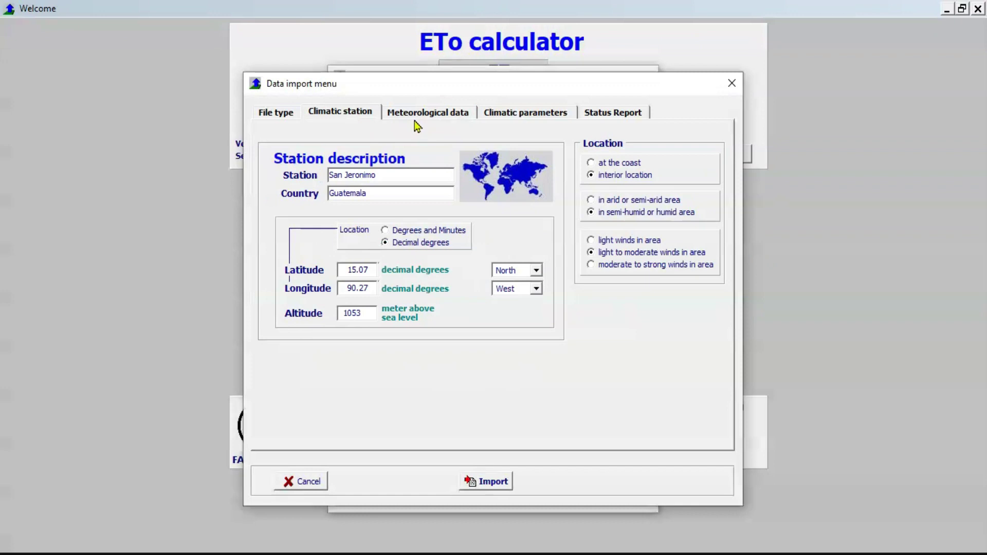
Set the last day of the daily meteorological data's time range to 1.
left_click(430, 113)
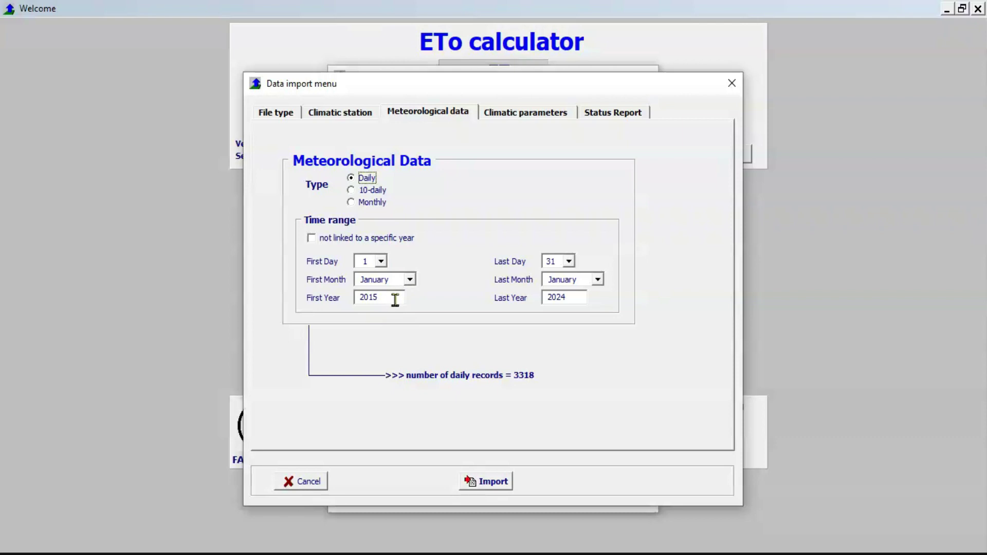
left_click(569, 261)
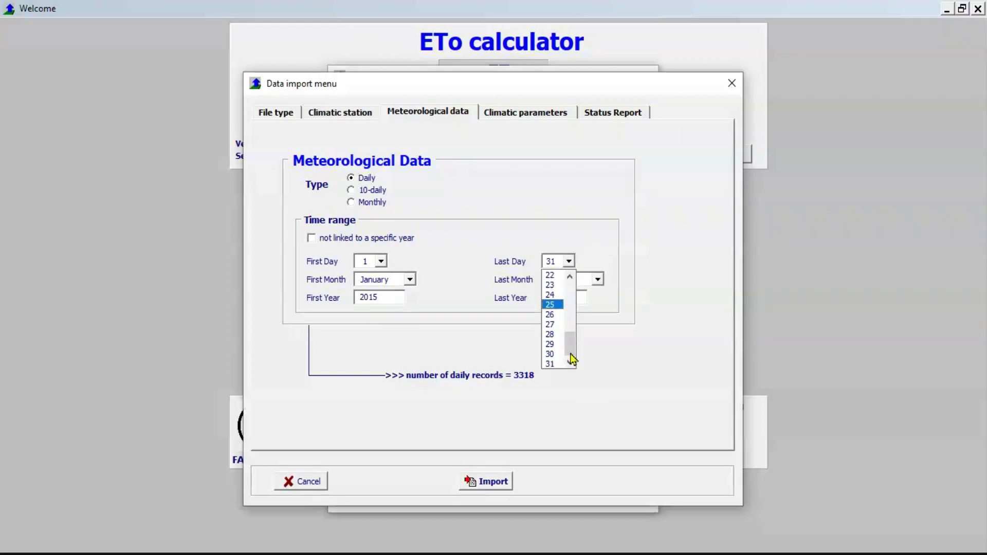
left_click_drag(570, 355, 570, 299)
left_click(552, 275)
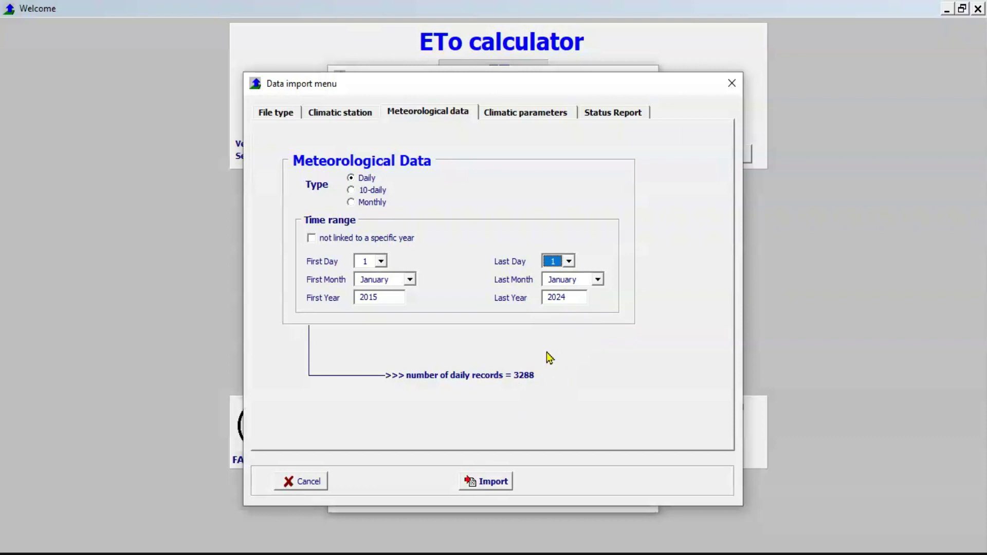
left_click(439, 119)
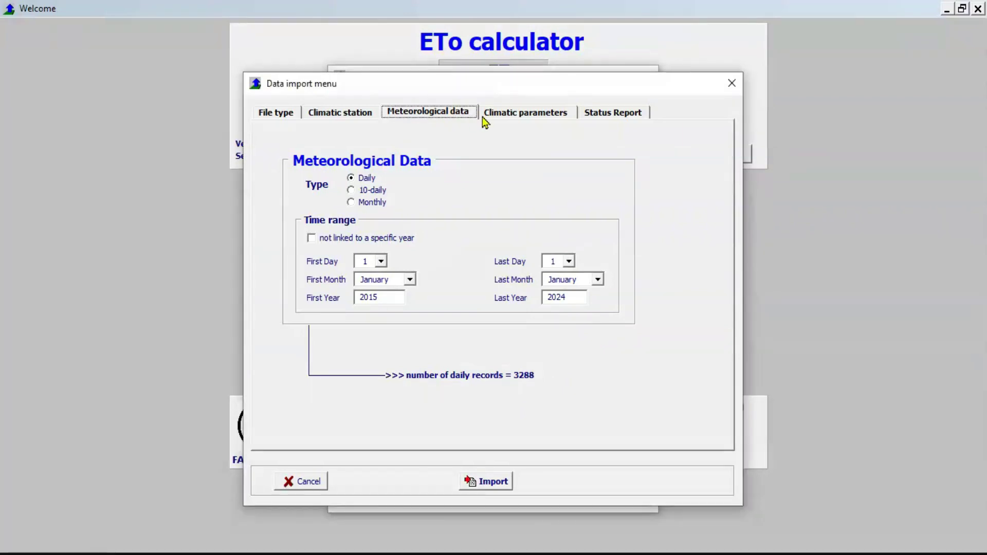
Open the import's climatic parameters and, in Excel, check the radiation, temperature and humidity columns of DATA.CXT against the parameter units on Hoja1.
left_click(515, 112)
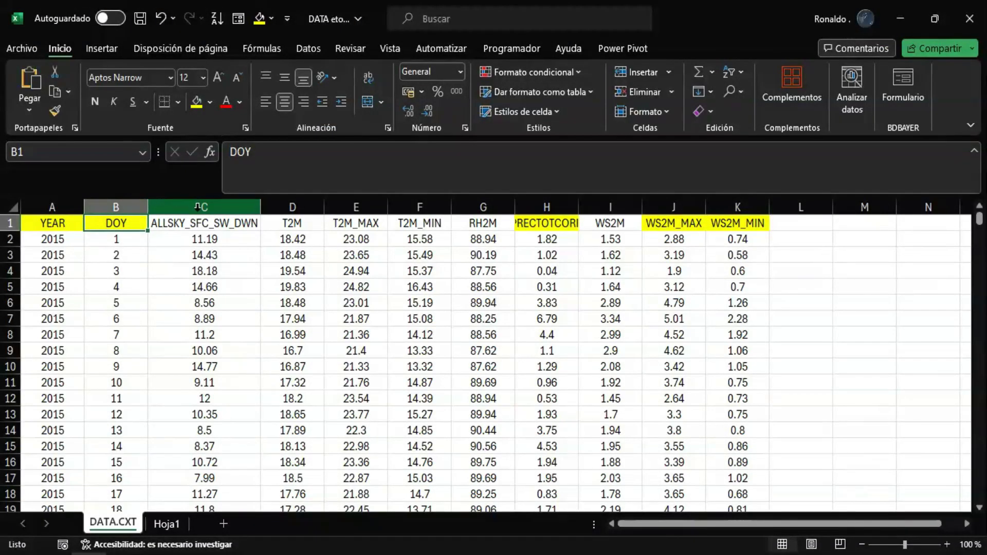
left_click(212, 204)
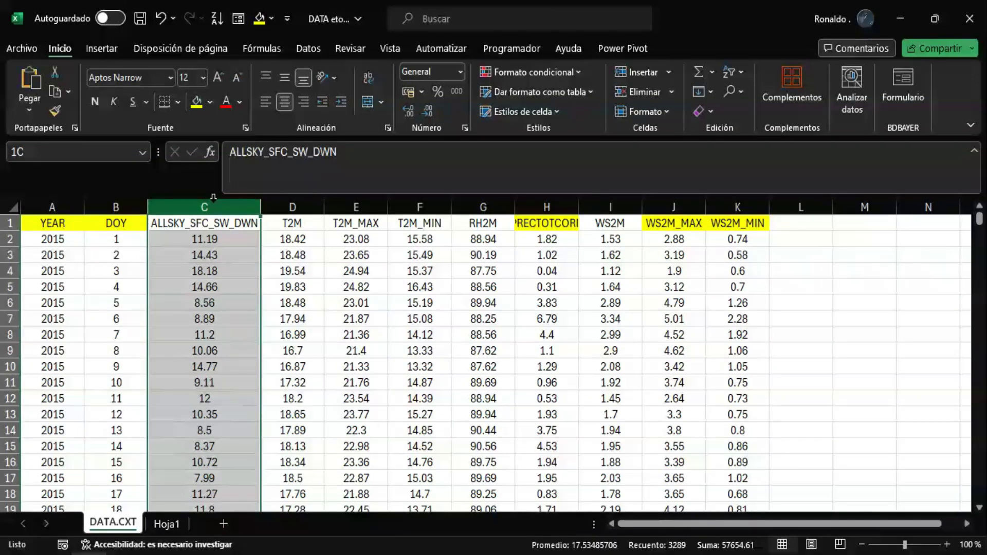
left_click(169, 526)
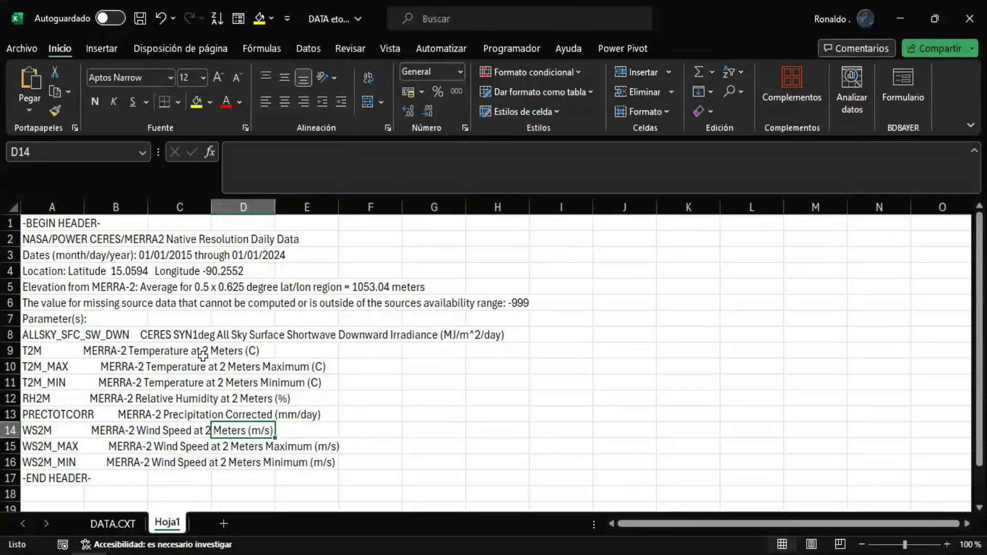
left_click(120, 525)
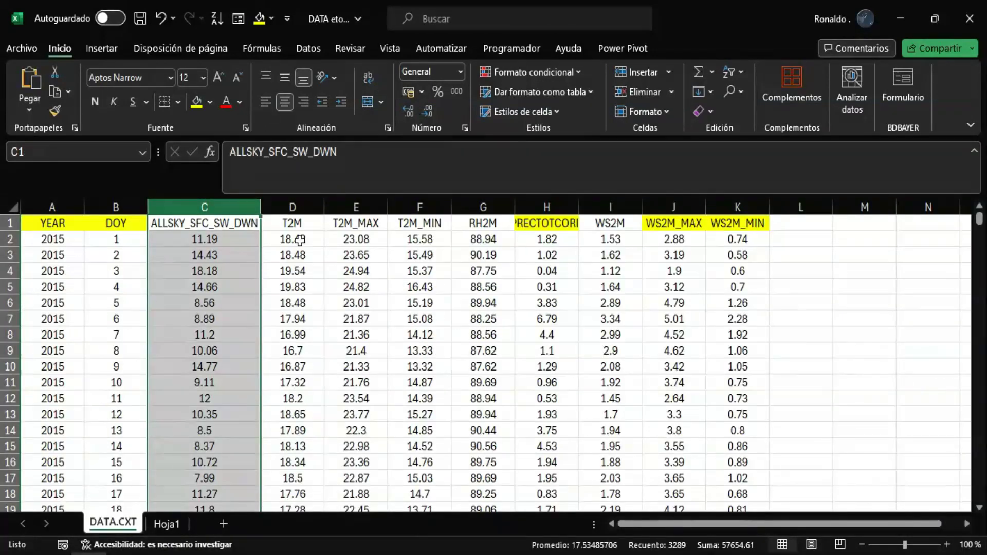
left_click(306, 200)
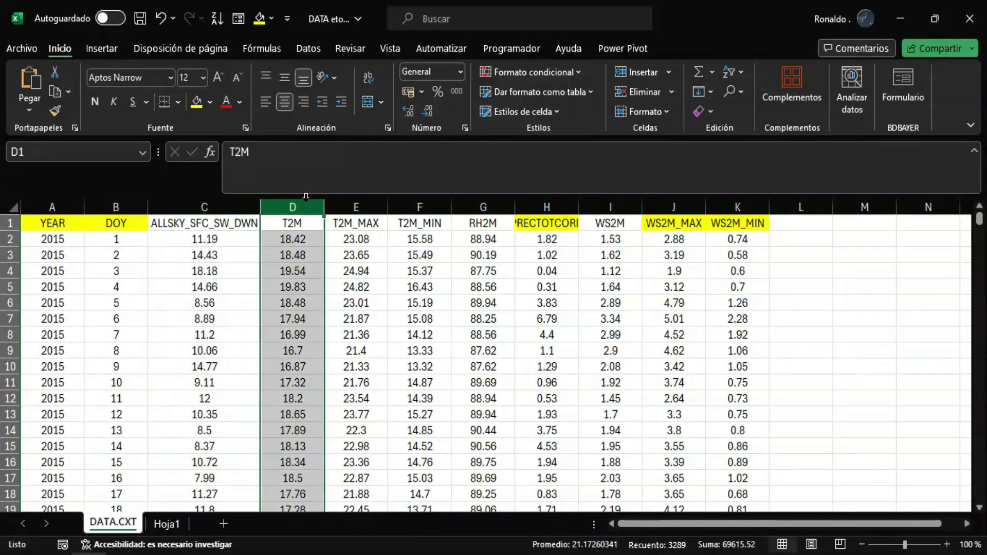
left_click(343, 202)
left_click_drag(346, 202, 439, 208)
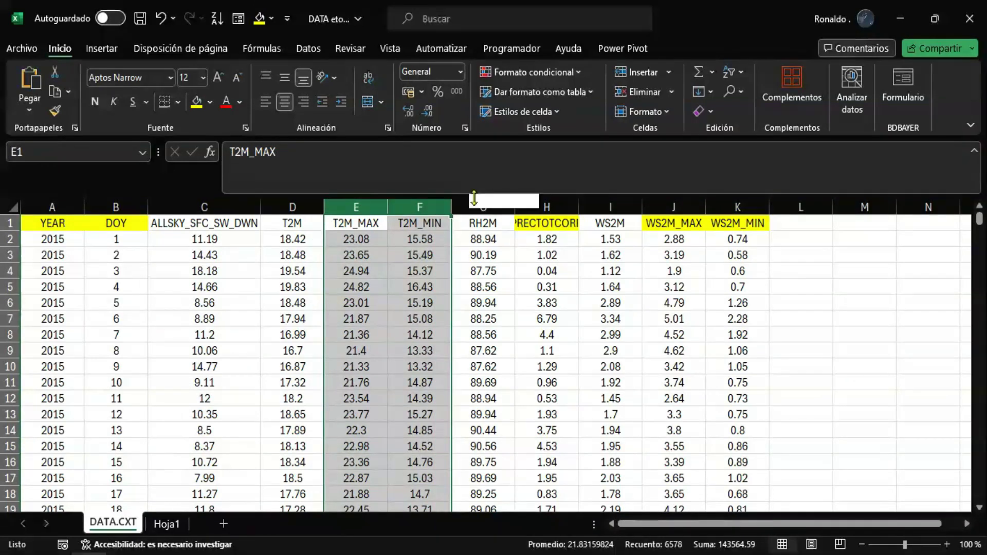
left_click(475, 208)
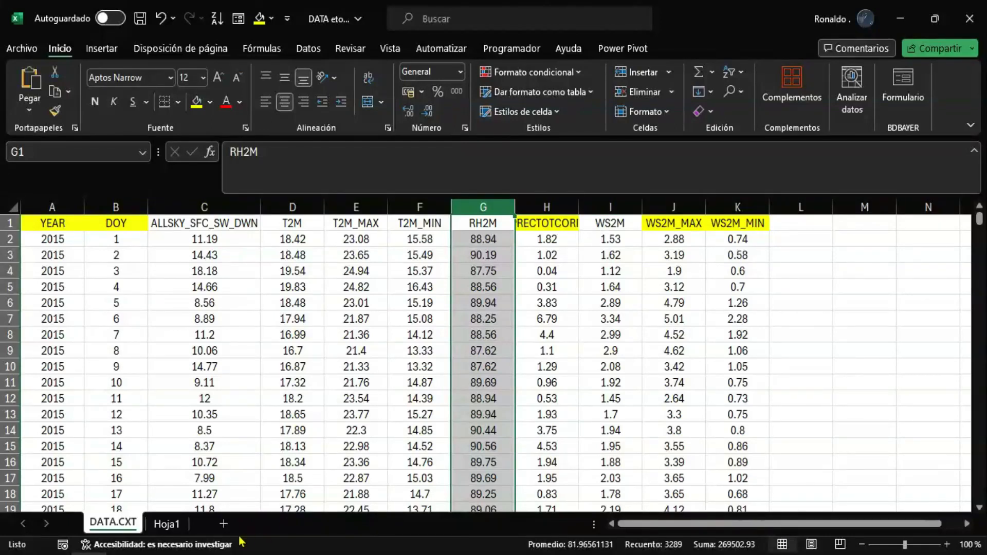
left_click(167, 524)
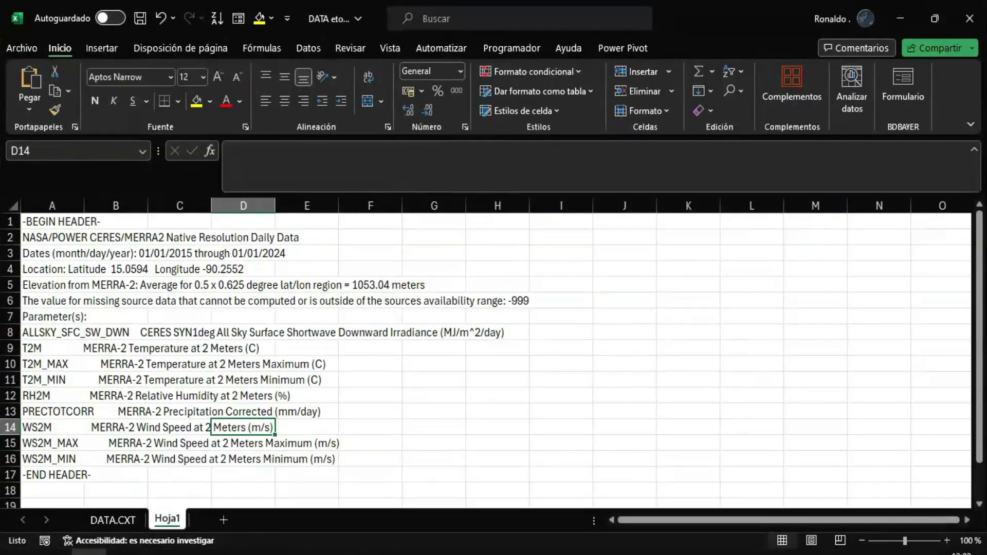
Back in the ETo calculator, assign code 421, solar or shortwave radiation in MJ/m2.day, to column 1.
left_click(901, 19)
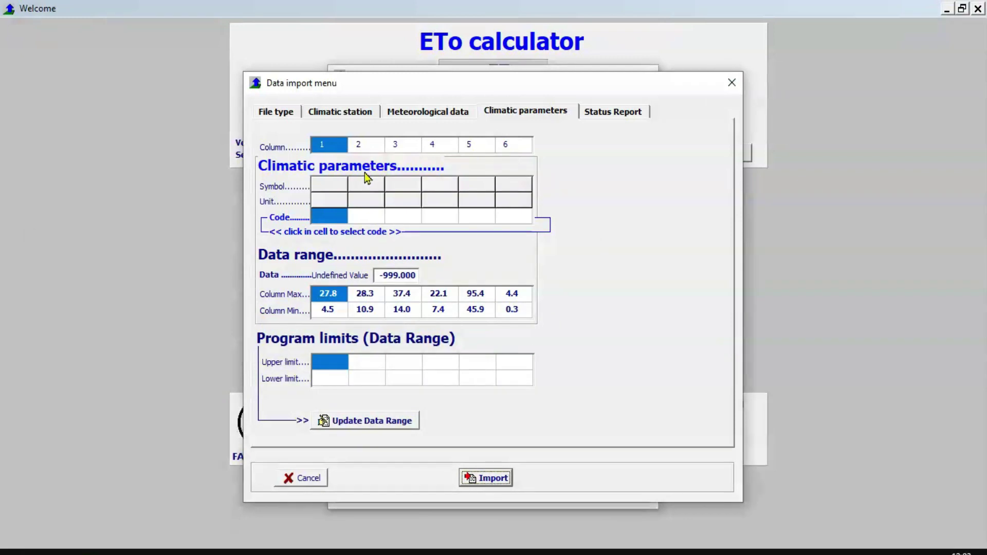
left_click(329, 147)
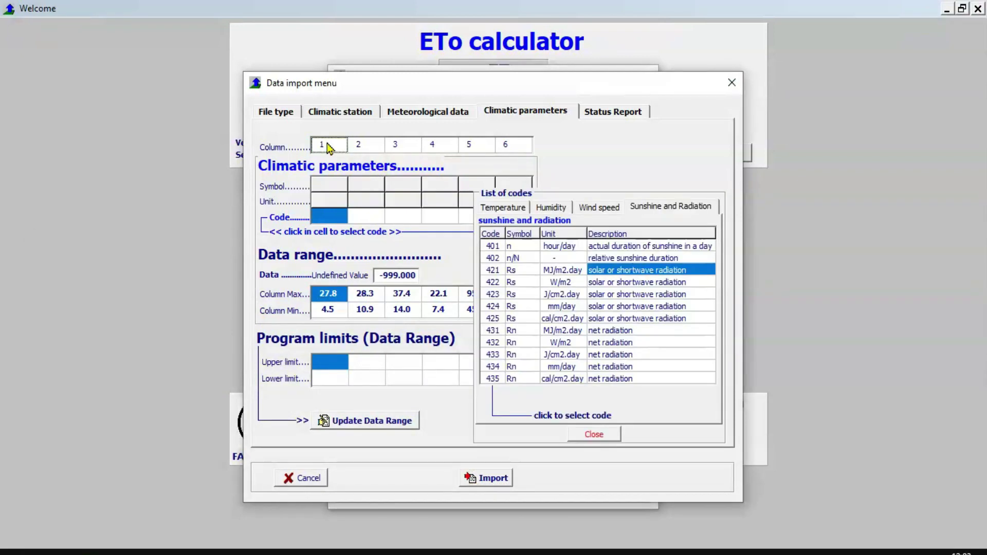
left_click(665, 208)
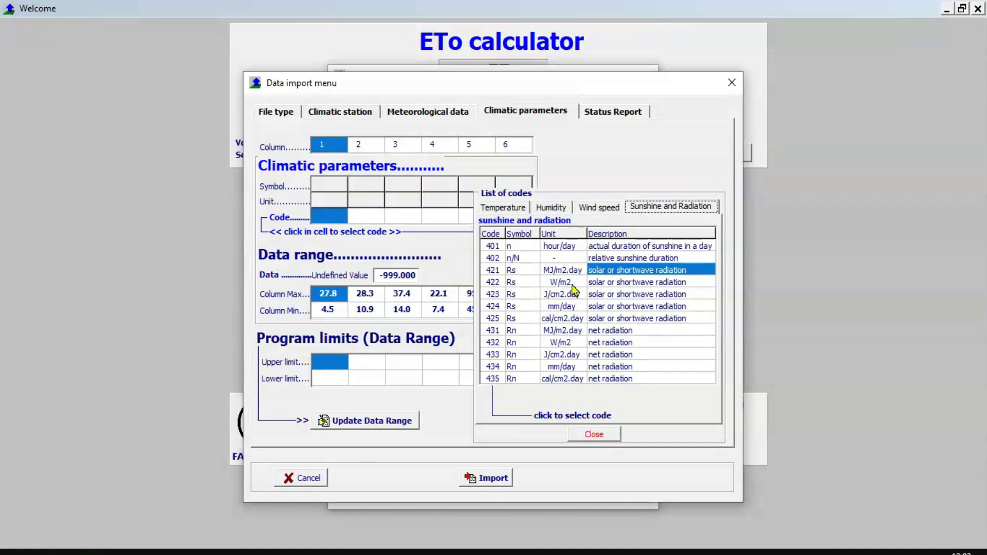
left_click(624, 273)
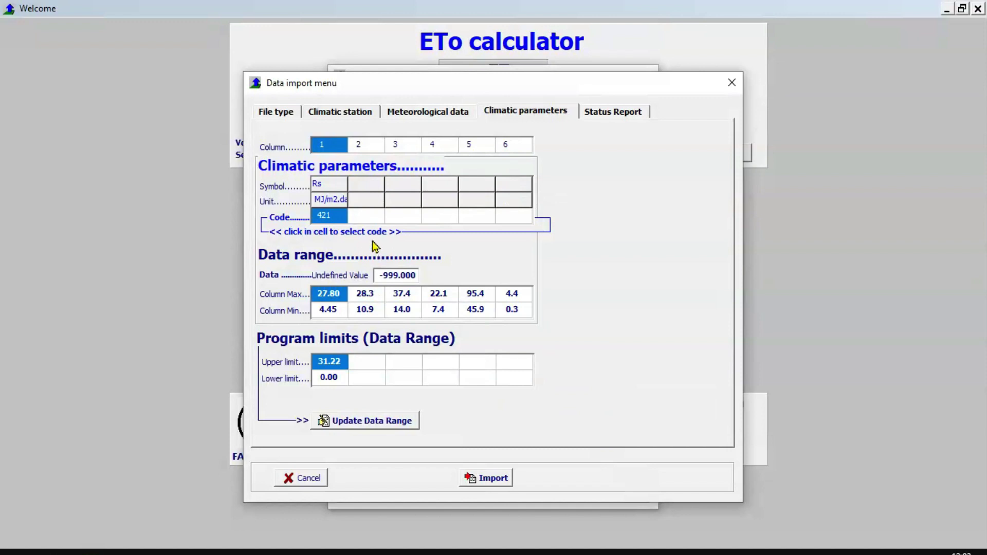
Assign the °C air temperature codes: 102 mean to column 2, 101 maximum to column 3 and 103 minimum to column 4.
left_click(362, 145)
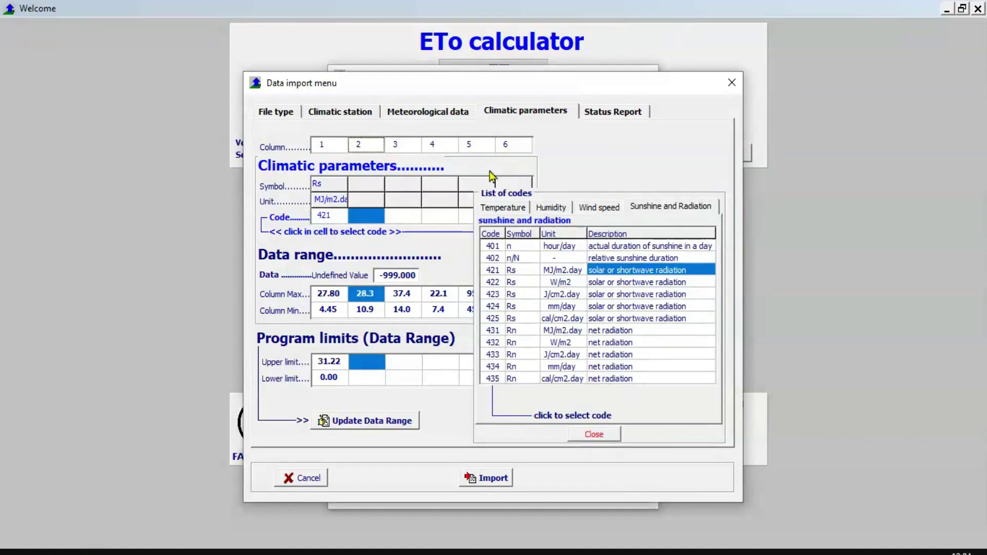
left_click(515, 212)
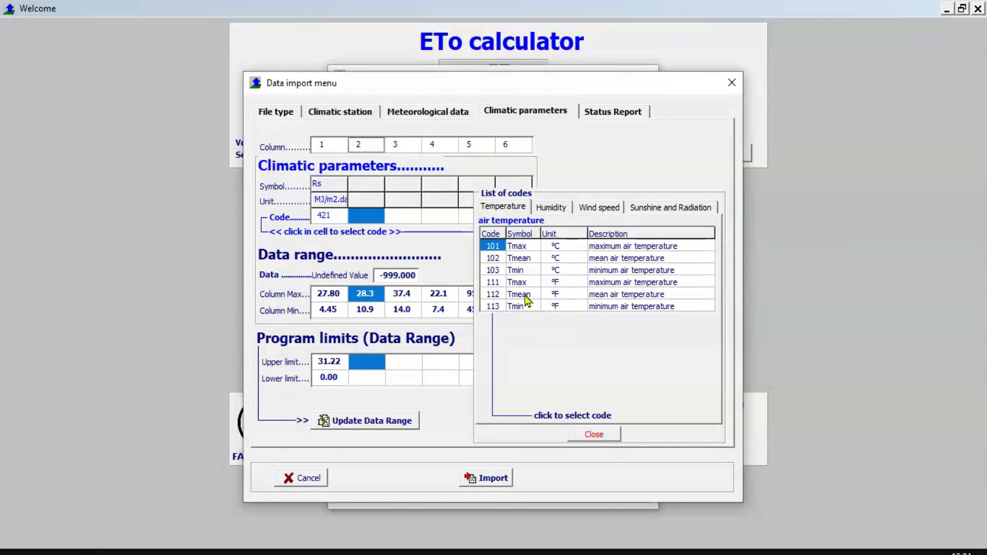
left_click(615, 261)
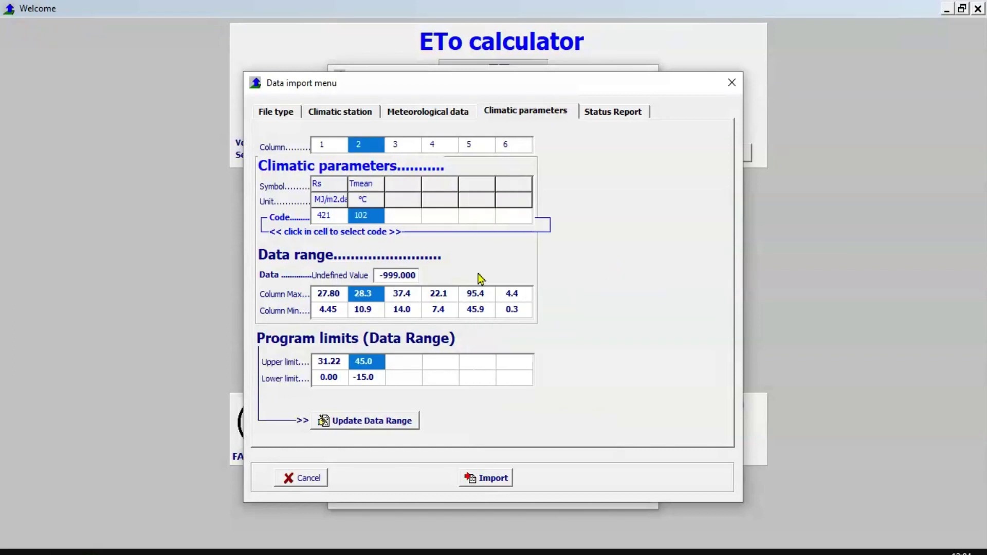
left_click(401, 147)
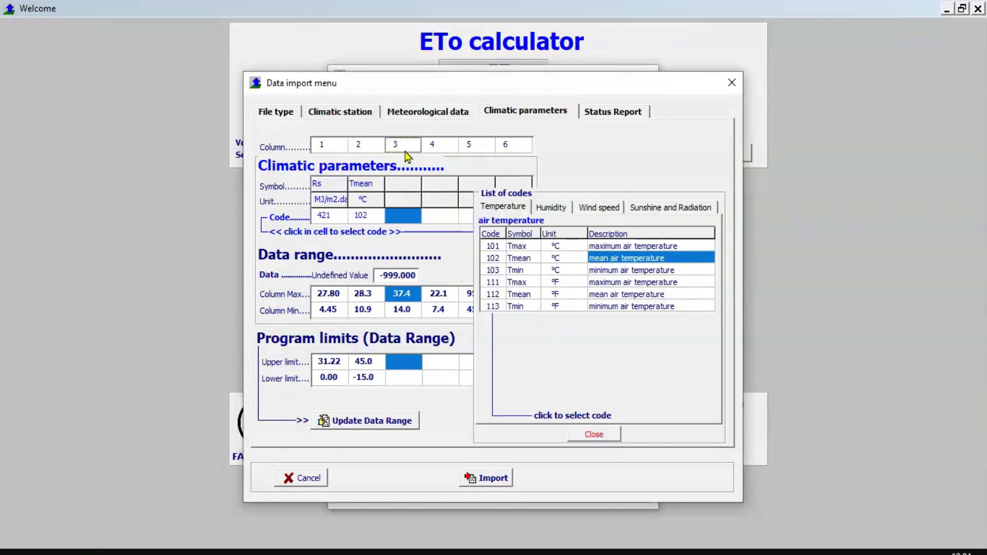
left_click(514, 208)
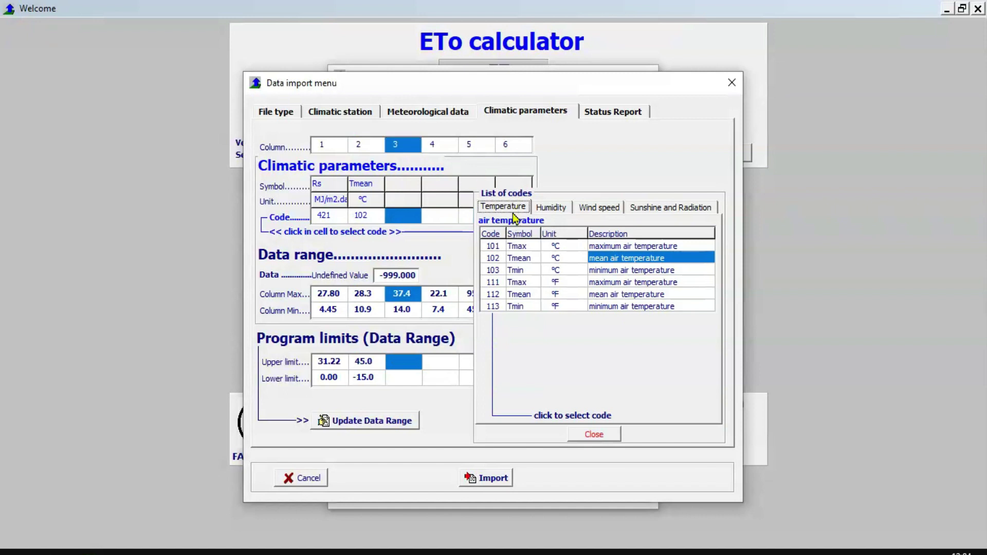
left_click(616, 247)
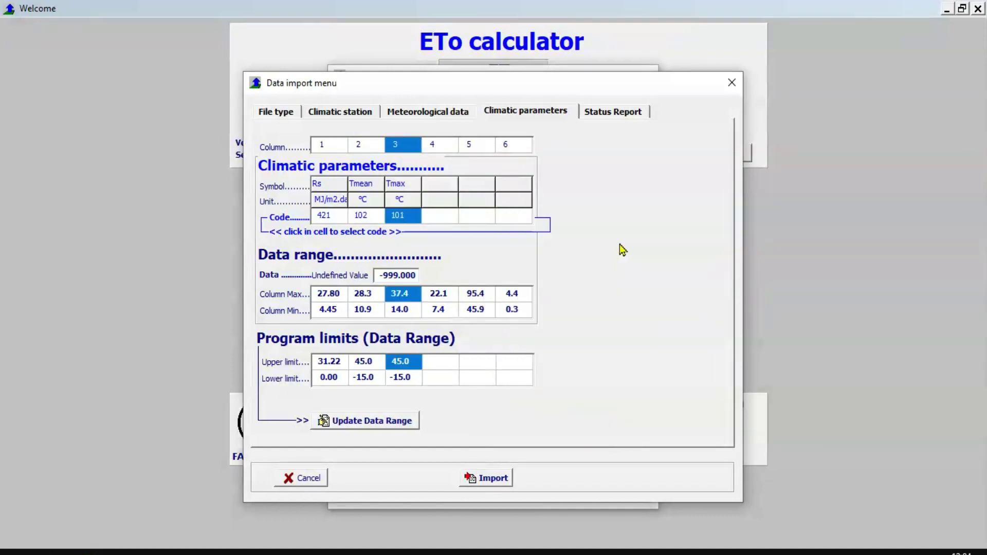
left_click(434, 146)
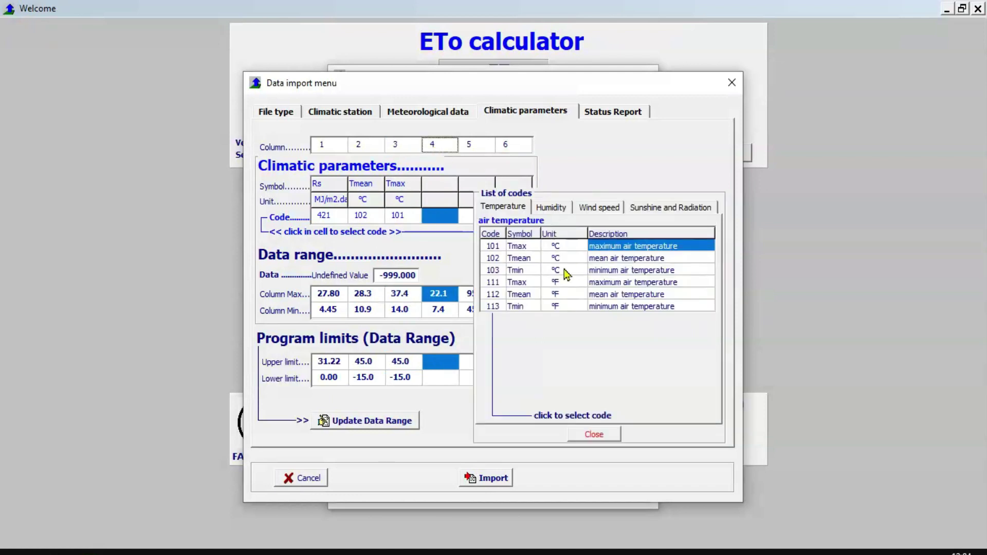
left_click(603, 271)
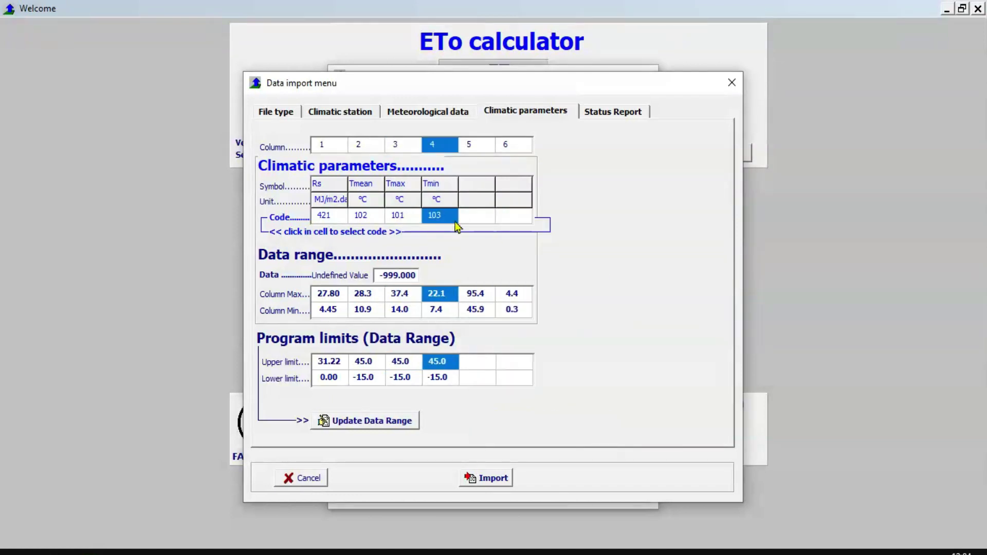
Assign code 202, mean relative humidity, to column 5 and code 301, wind speed in m/sec, to column 6.
left_click(482, 221)
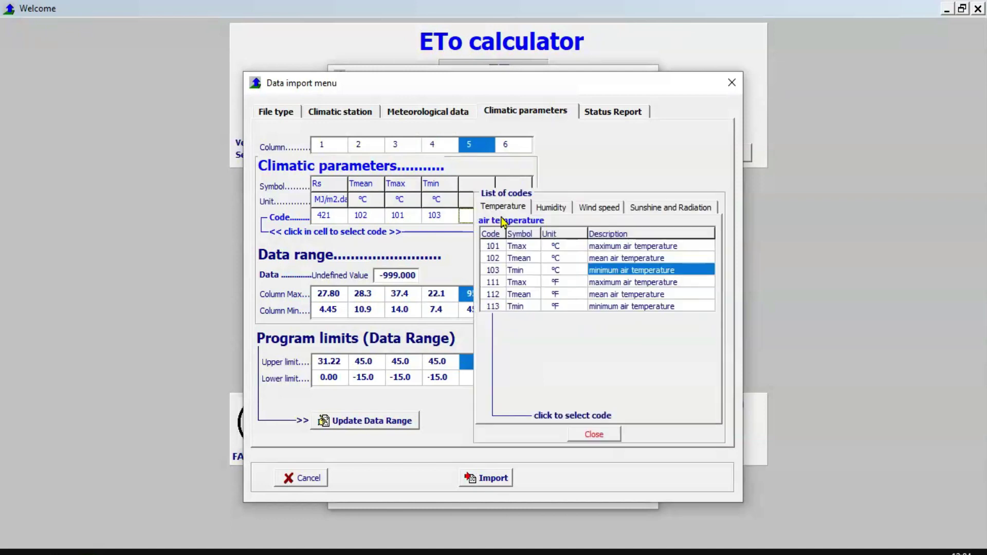
left_click(543, 212)
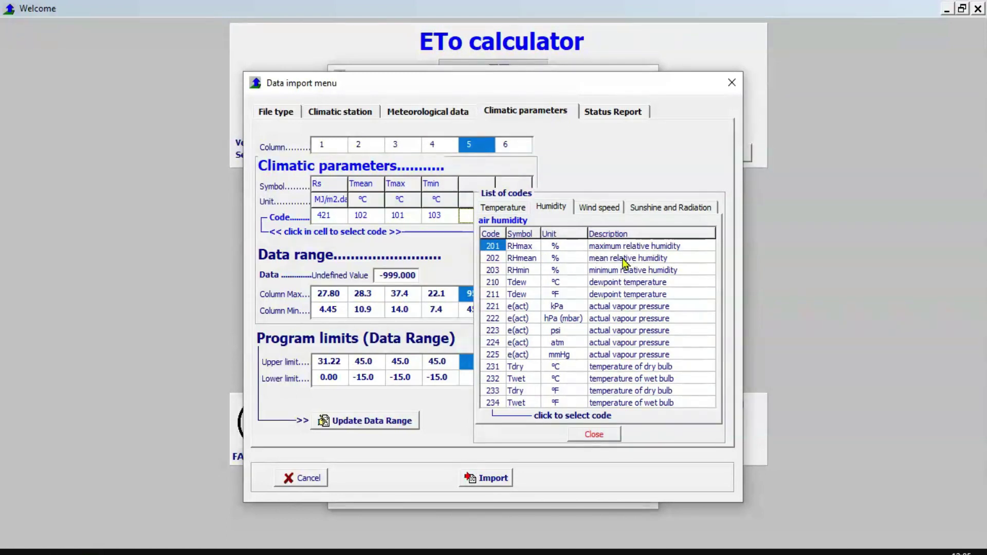
left_click(600, 259)
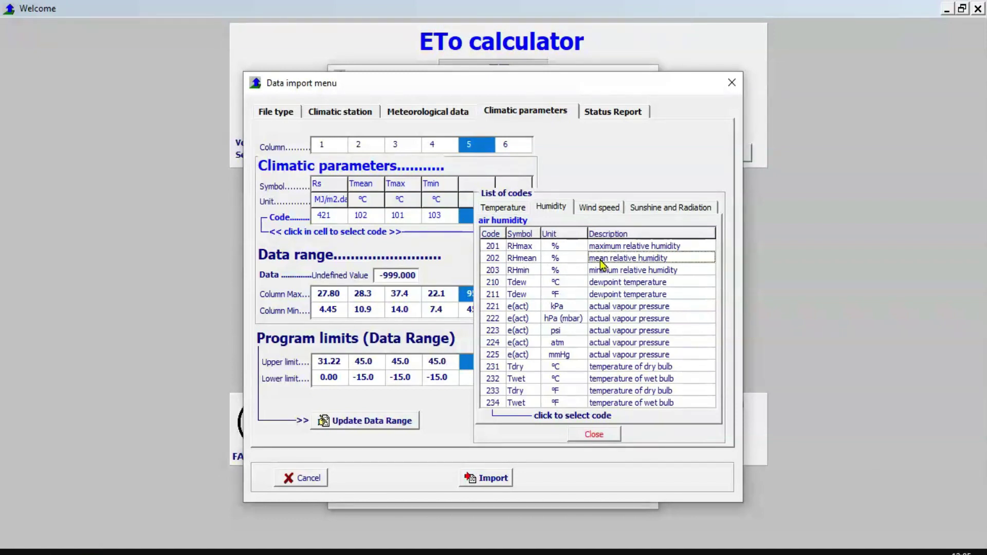
left_click(520, 216)
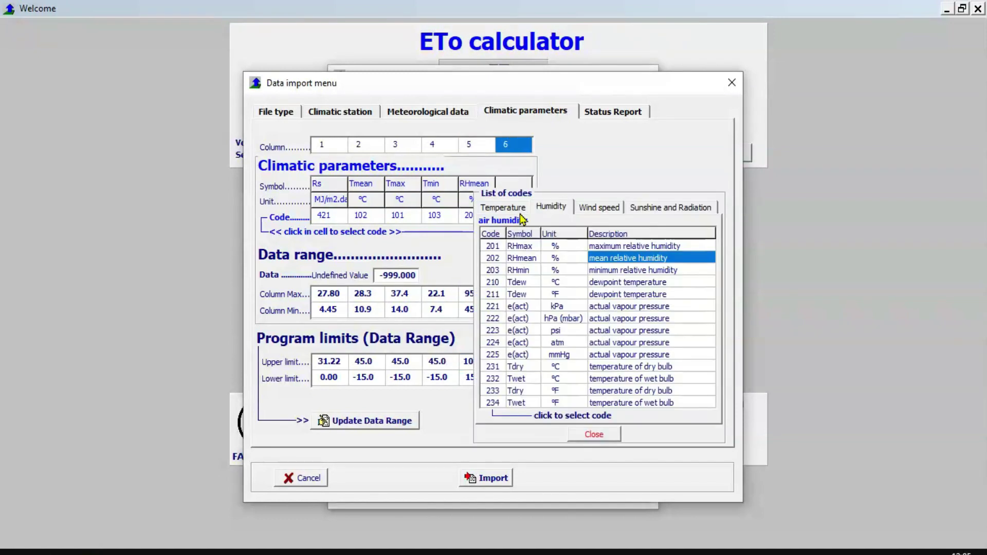
left_click(602, 207)
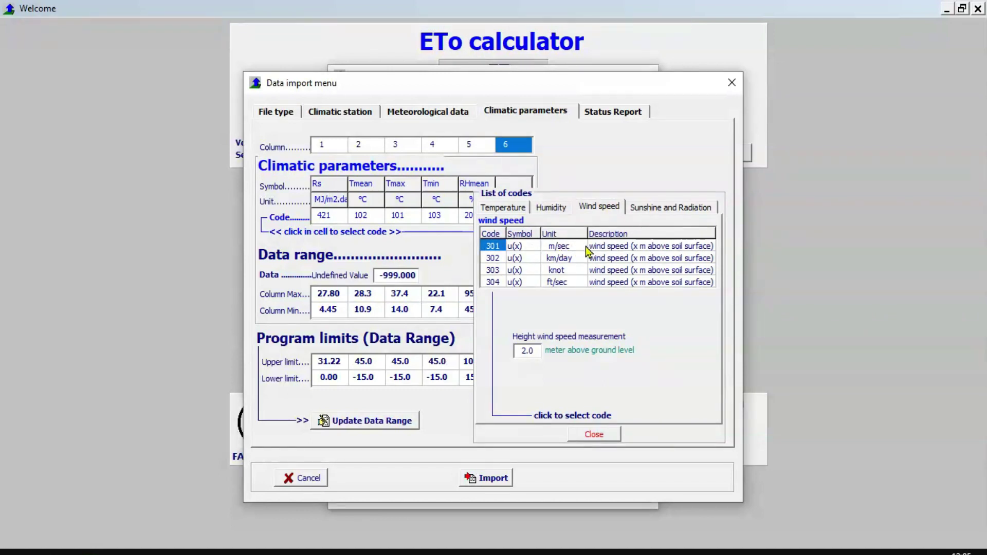
left_click(610, 250)
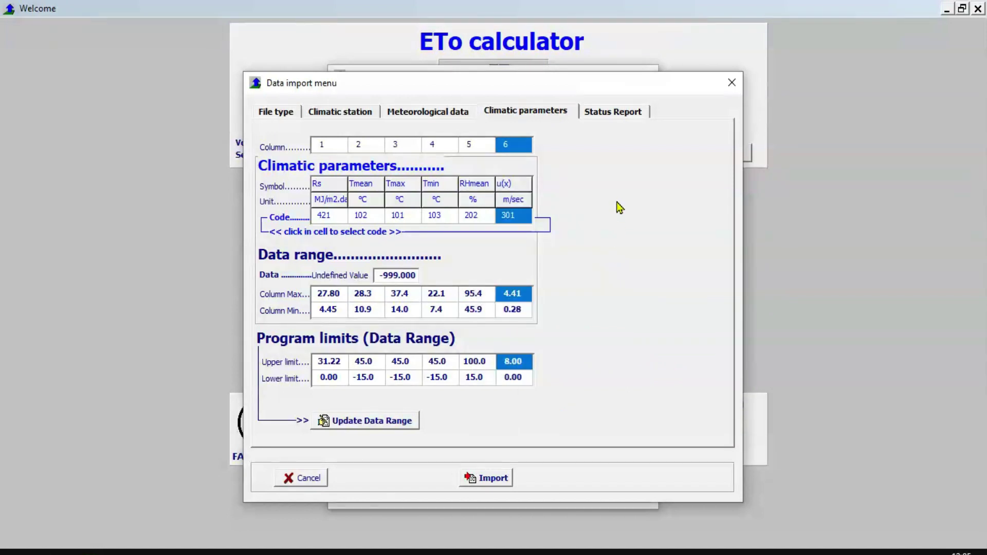
Switch to Excel's DATA.CXT sheet and go to the empty cell C3290 below the solar radiation data.
left_click(34, 340)
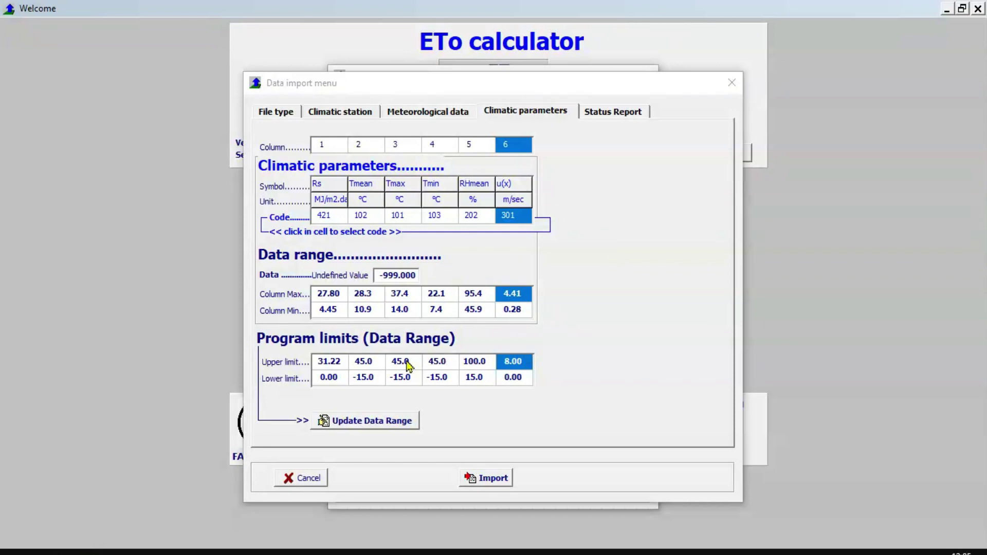
left_click(88, 553)
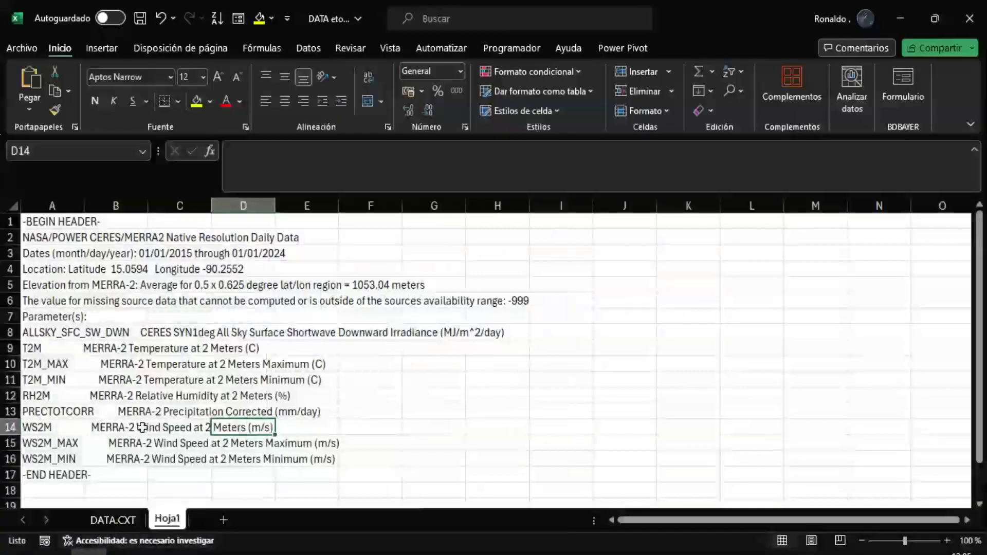
left_click(113, 520)
left_click(90, 327)
key("ctrl+Down")
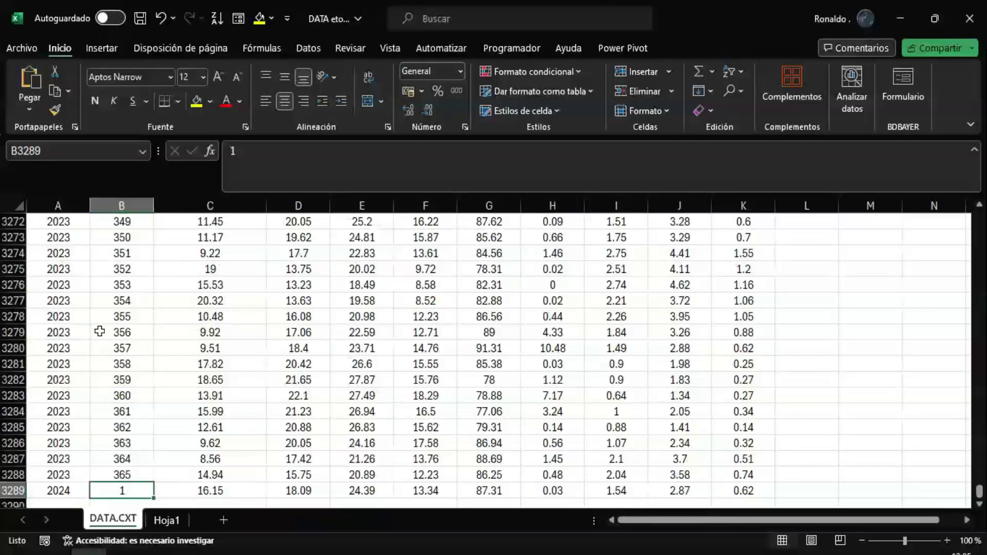
key("Right")
key("ctrl+Up")
key("ctrl+Down")
key("Down")
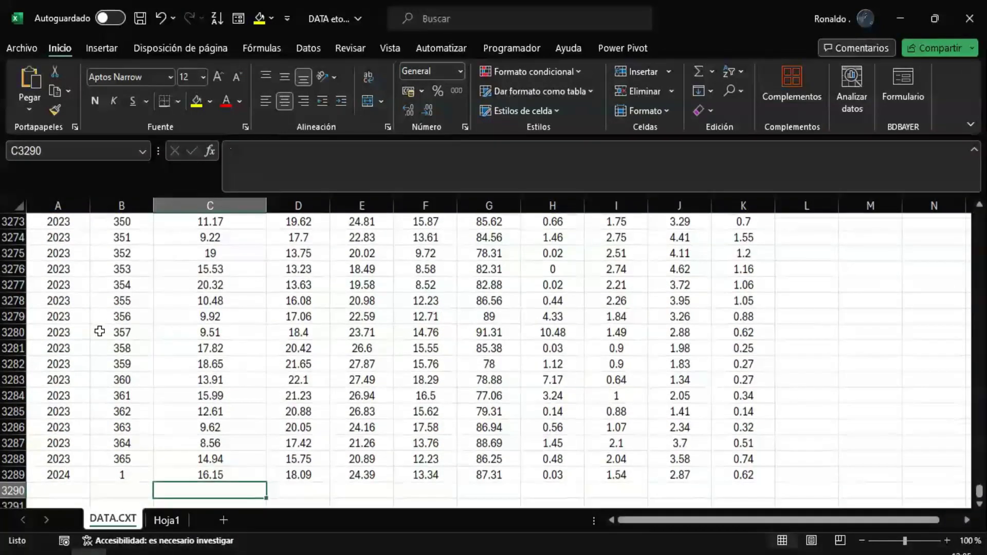
Calculate the maximum of the radiation column in C3290 with the MAX function over C2:C3289.
type("=")
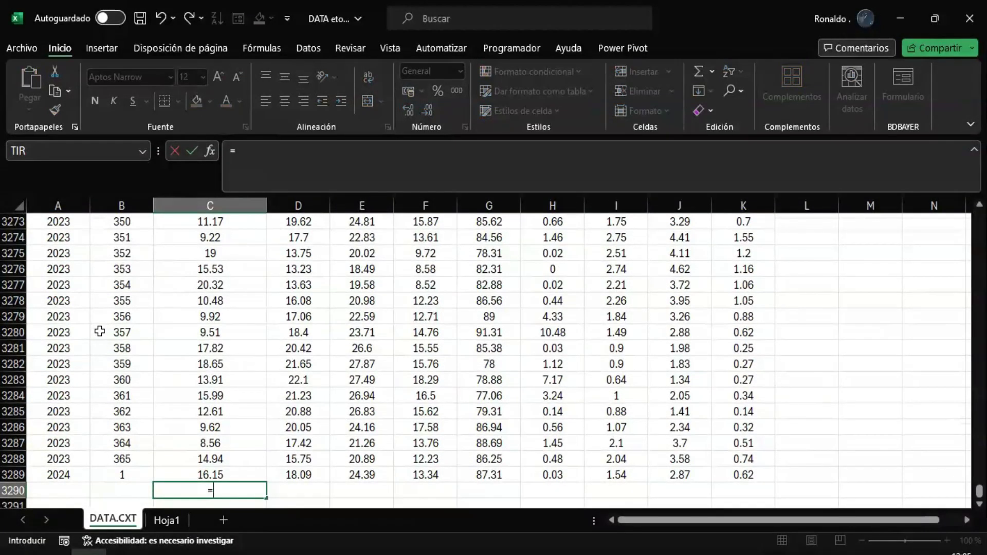
type("Maxim")
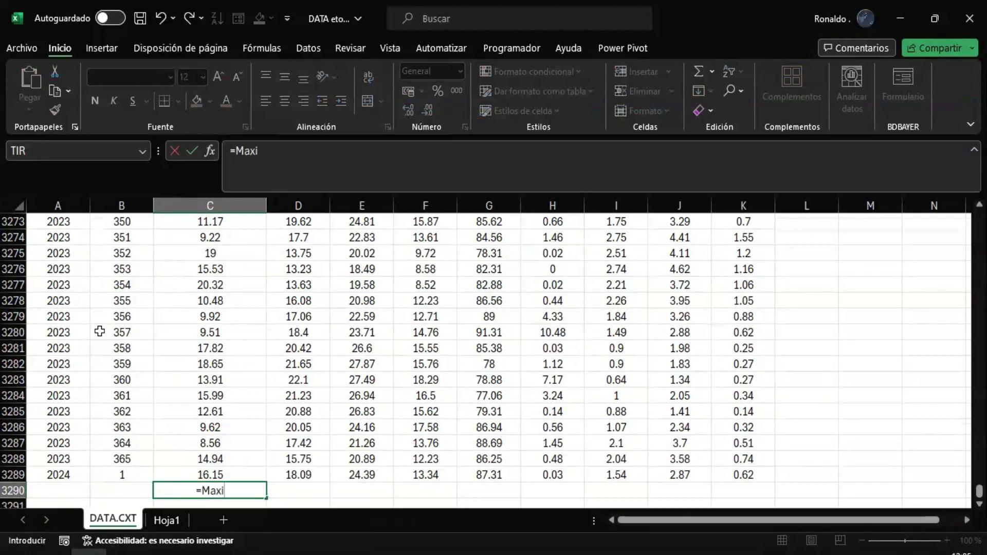
key("BackSpace")
key("BackSpace")
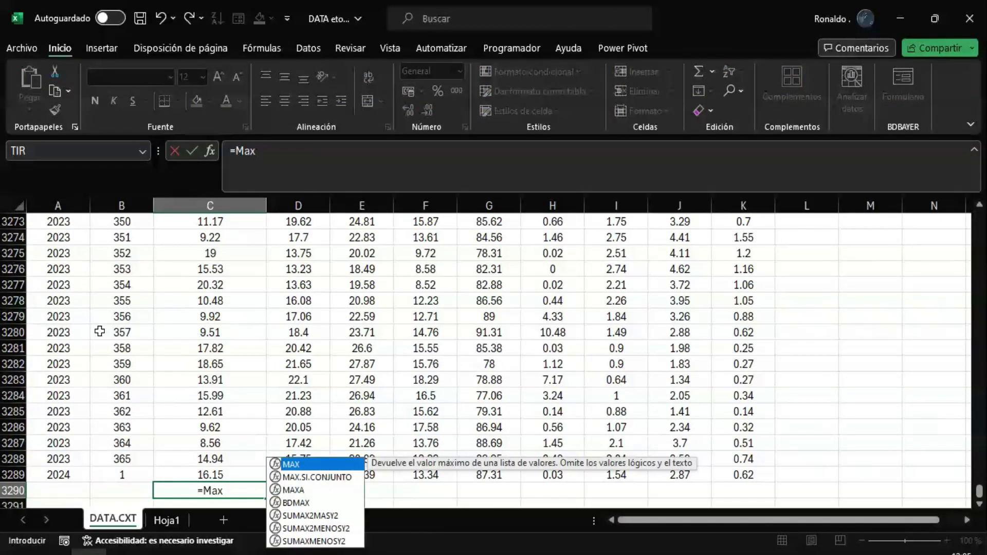
type("(")
key("Up")
key("Up")
key("ctrl+Up")
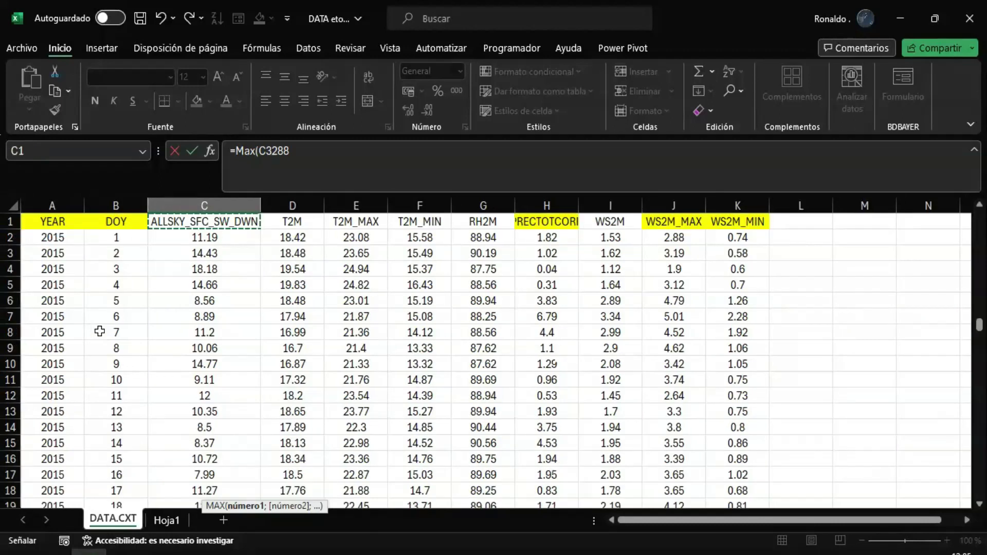
key("Down")
key("ctrl+shift+Down")
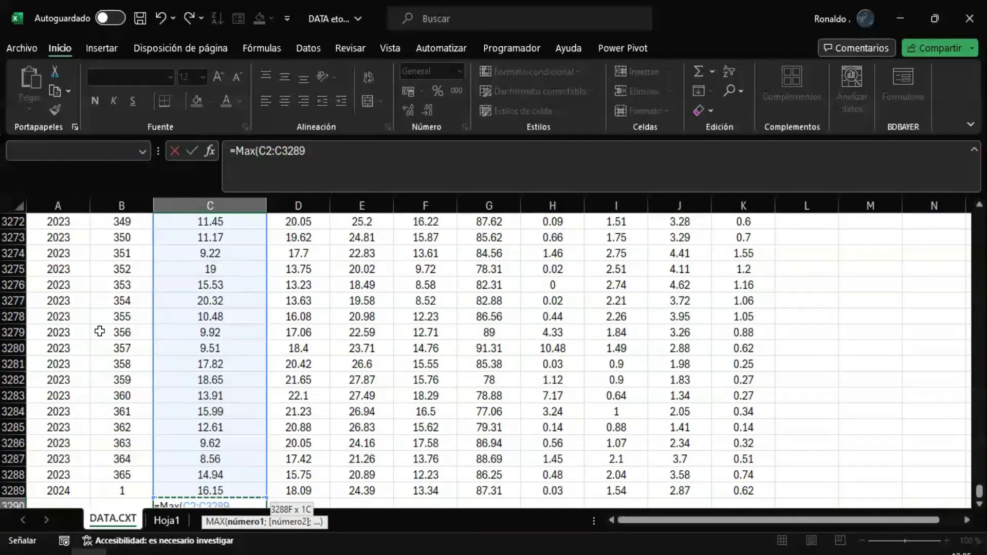
type(")")
key("Return")
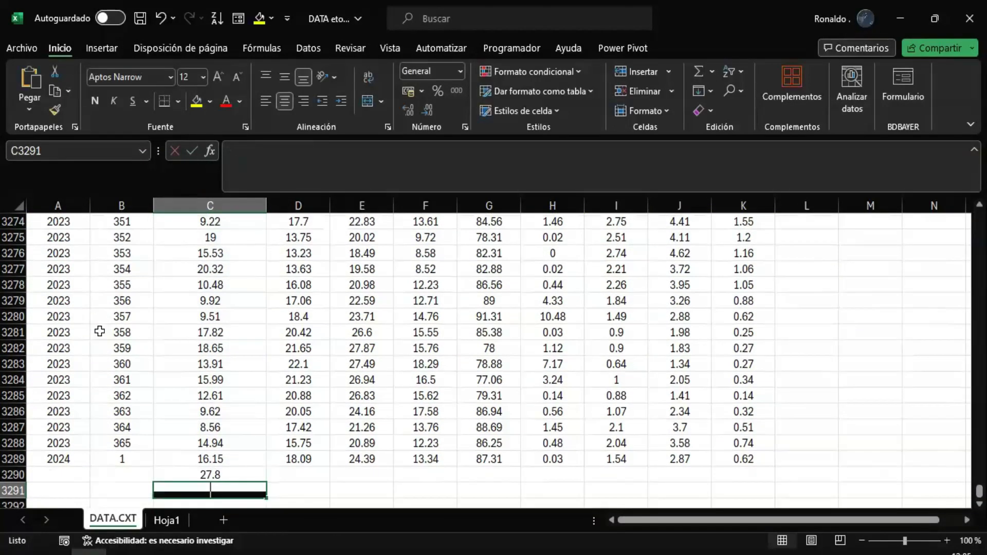
Calculate the minimum of the radiation column in C3291 with the MIN function over C2:C3289.
type("=min")
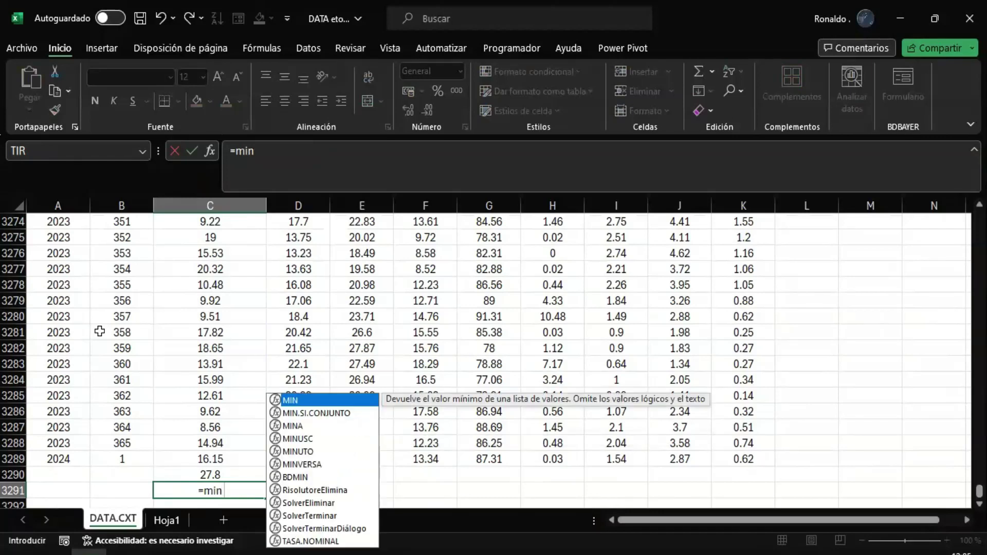
type("(")
key("Up")
key("Up")
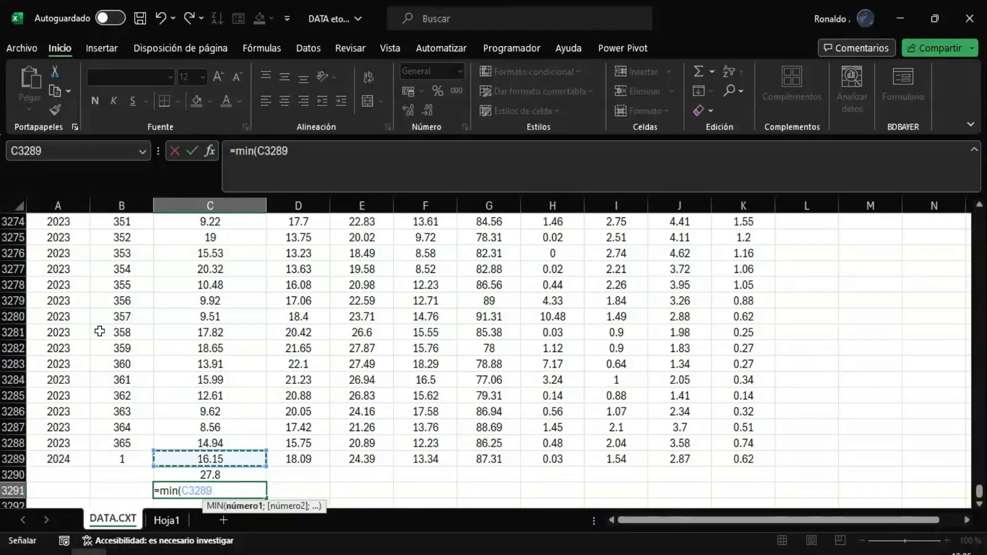
key("ctrl+shift+Up")
key("shift+Down")
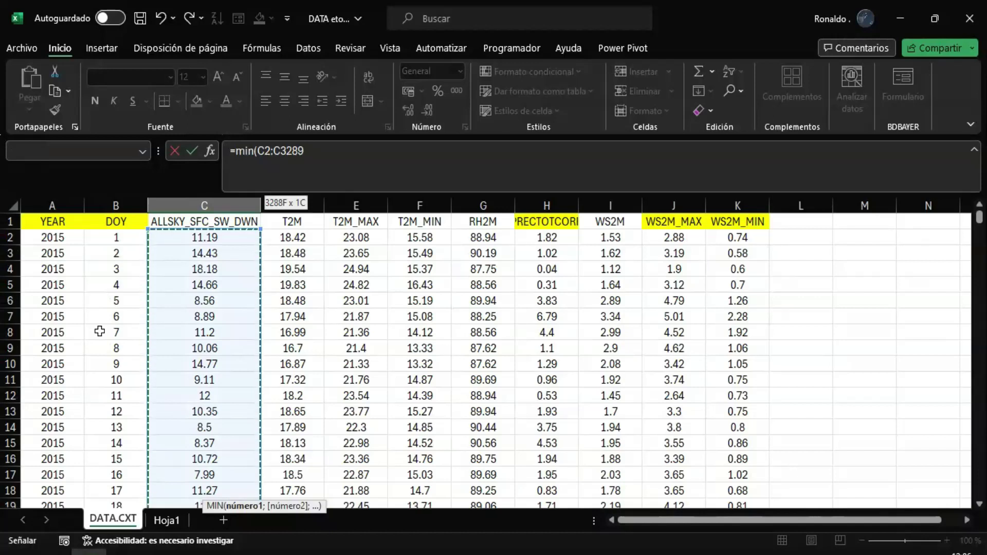
key("Return")
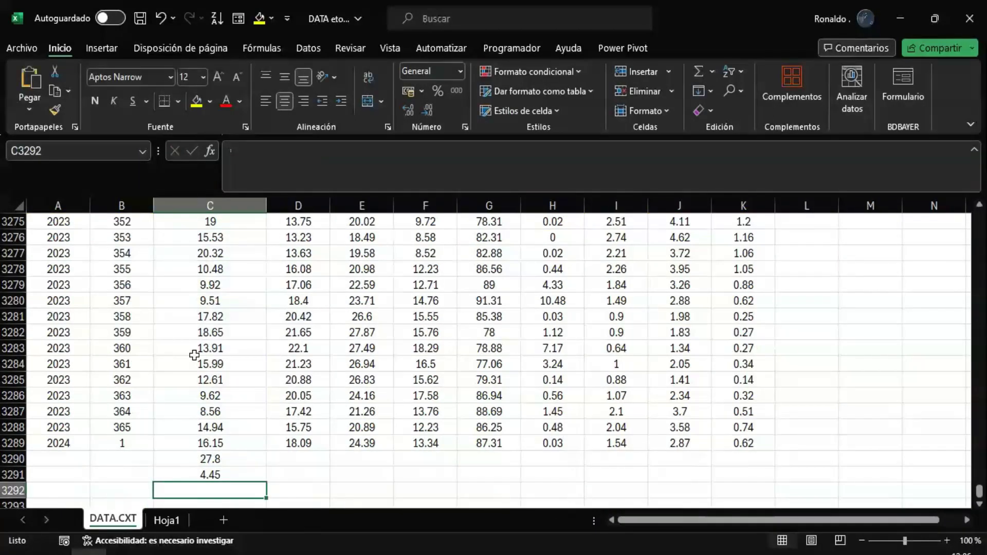
left_click(176, 378)
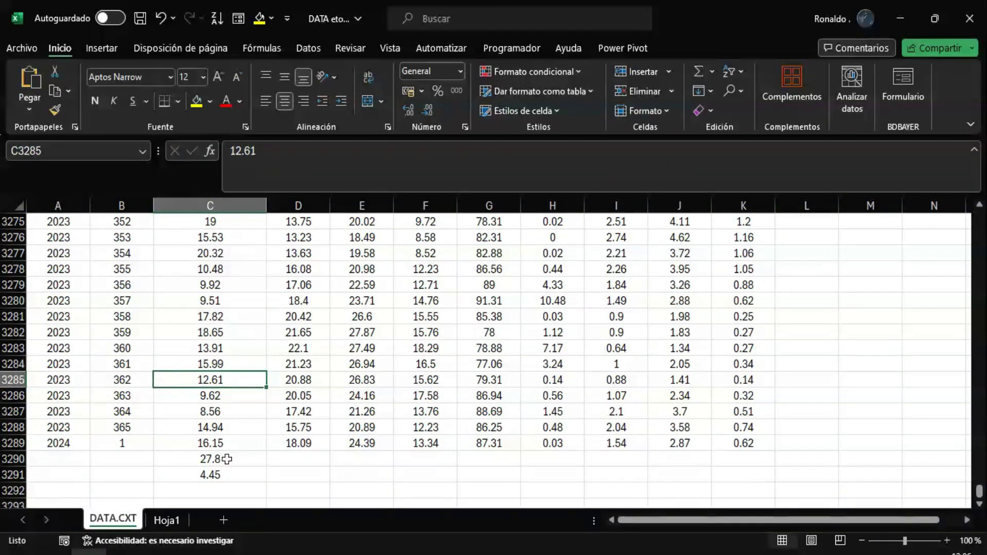
left_click(223, 476)
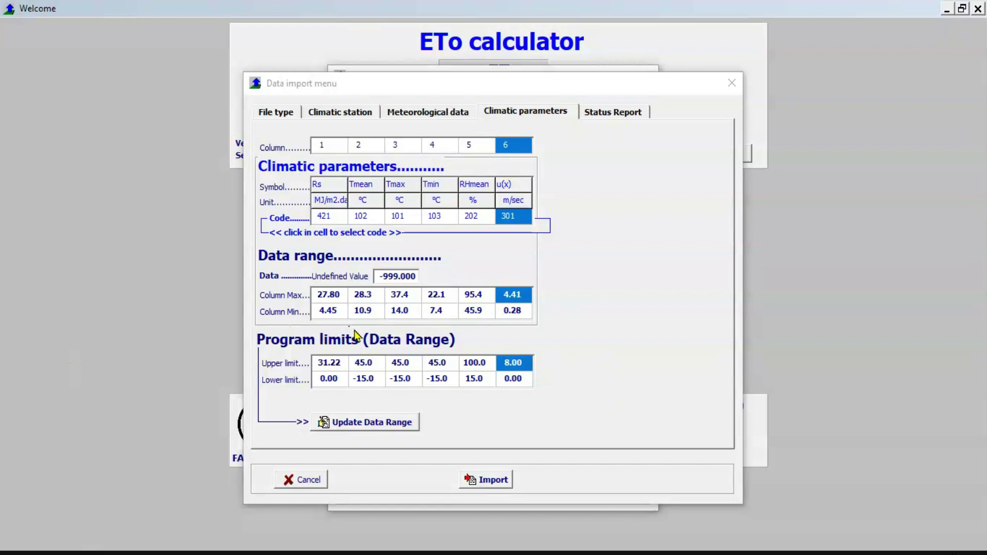
Back in the ETo calculator, review the meteorological data limits and close them without changing anything.
left_click(354, 332)
left_click(394, 420)
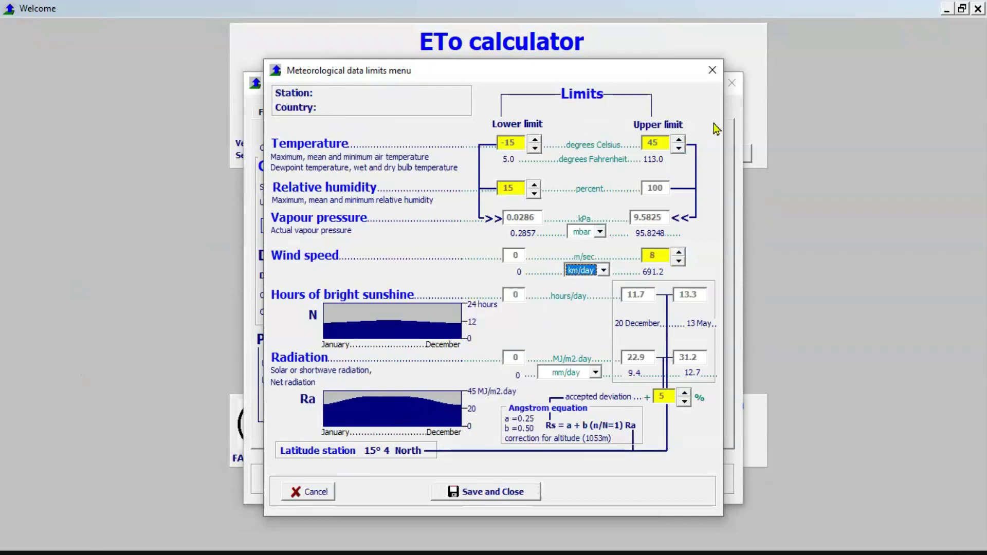
left_click(712, 70)
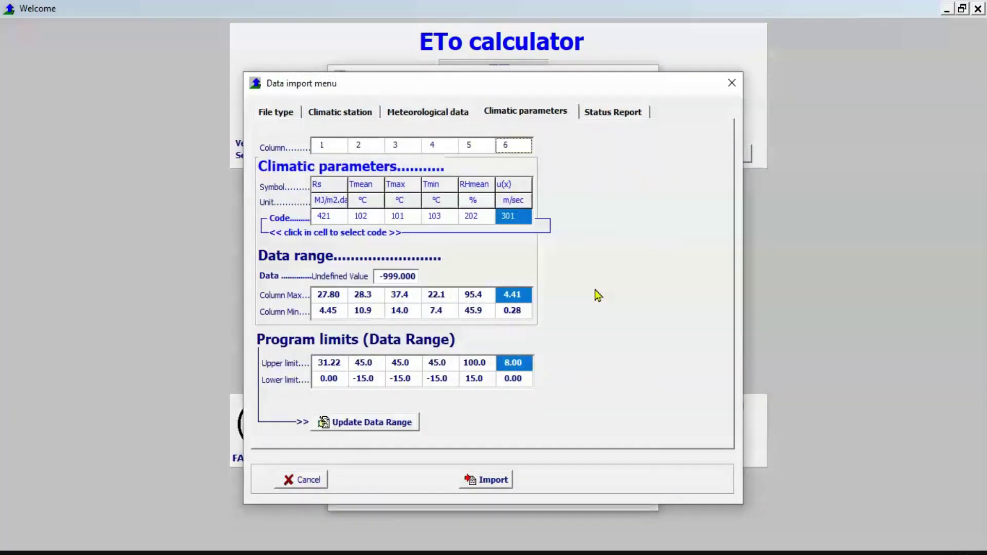
Check the import's status report, name the file ETOR and import the climatic data.
left_click(628, 113)
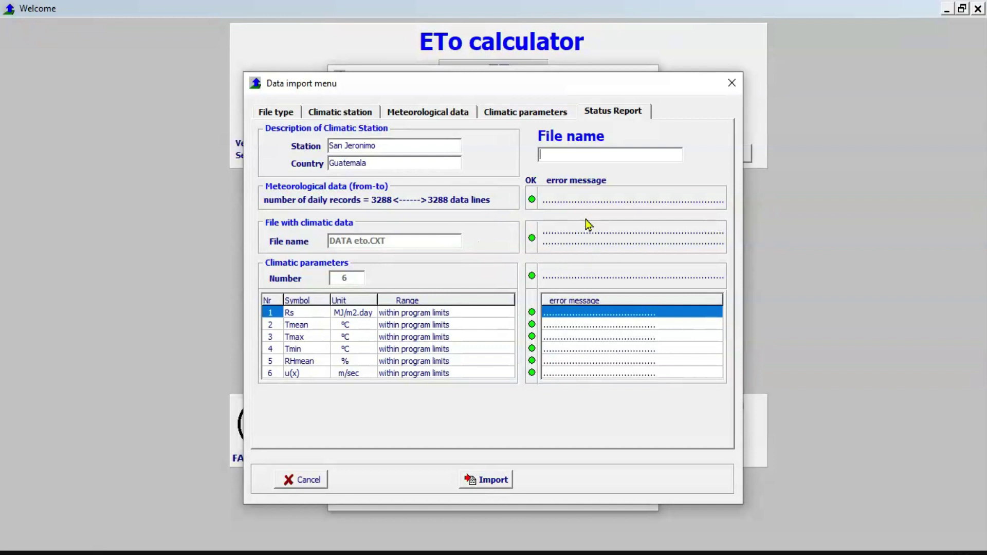
type("ETOR")
left_click(497, 483)
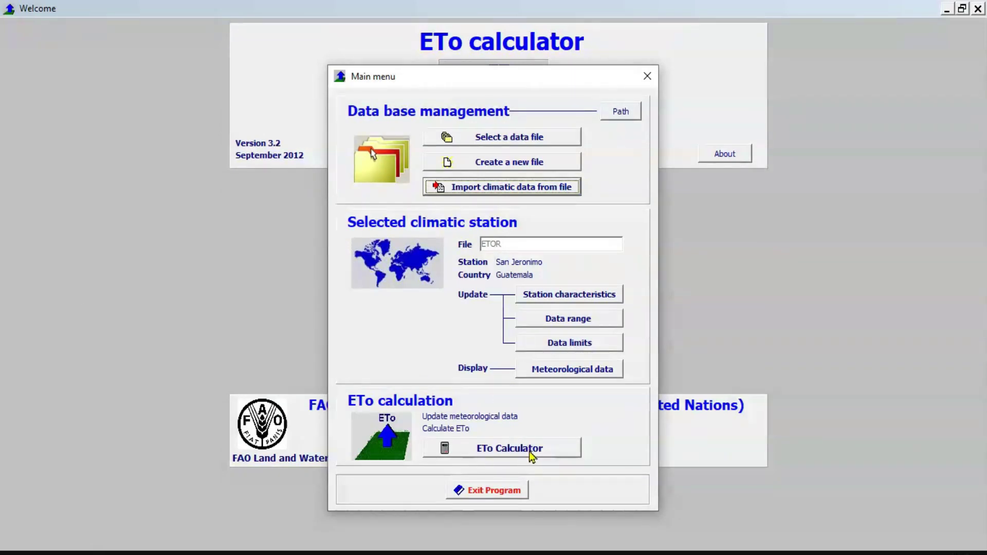
Open the ETo calculation for ETOR and examine the daily meteorological data and ETo from January to December 2015.
left_click(511, 450)
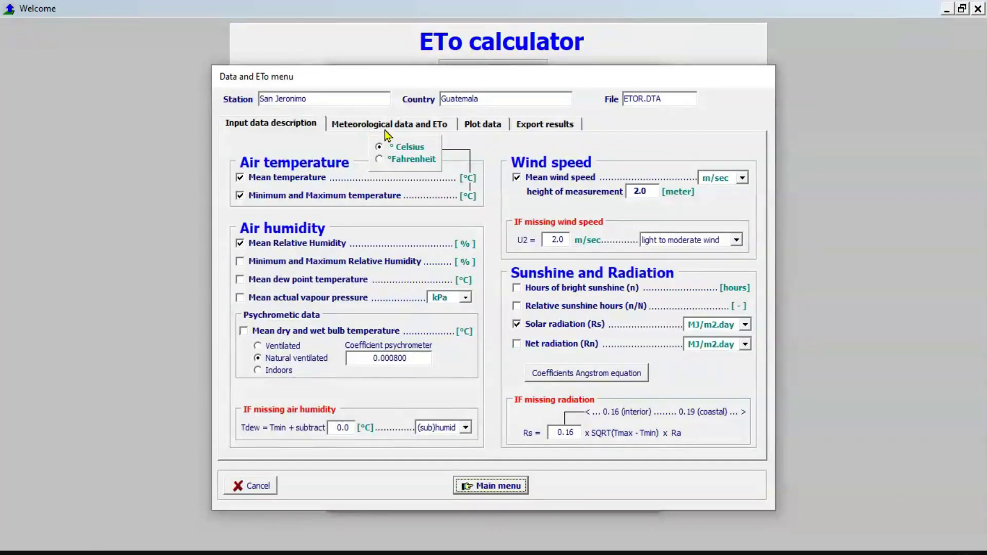
left_click(366, 125)
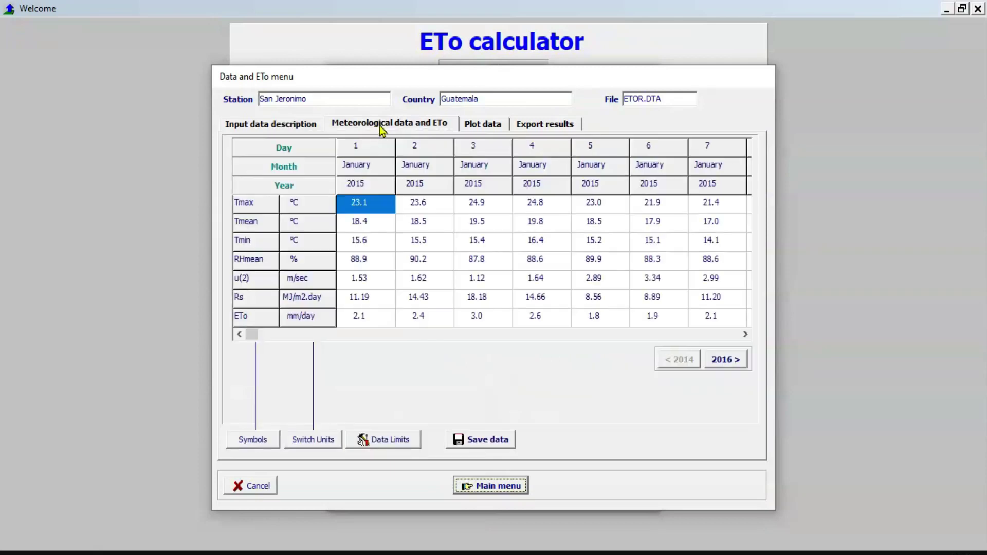
left_click_drag(252, 334, 220, 319)
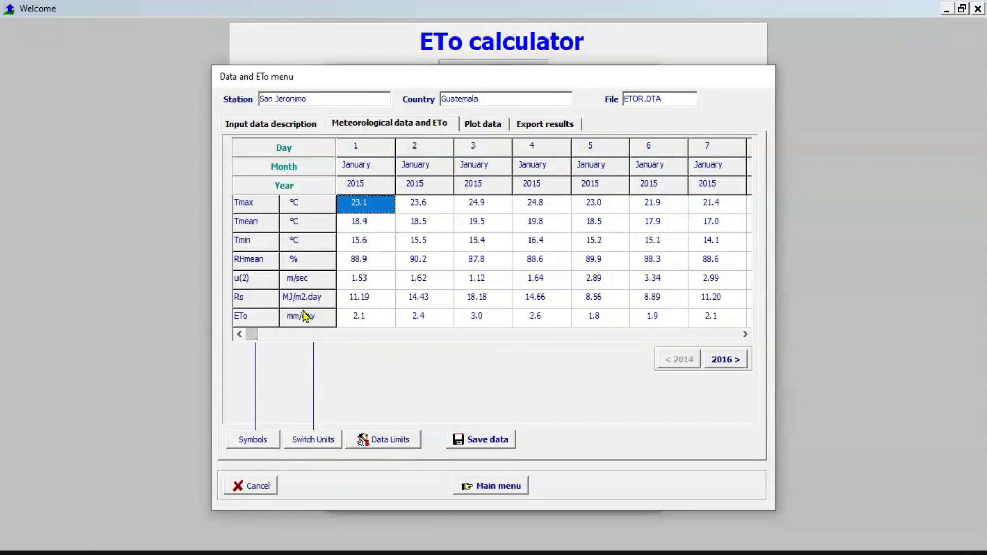
left_click(738, 338)
left_click(739, 337)
left_click_drag(272, 342, 760, 346)
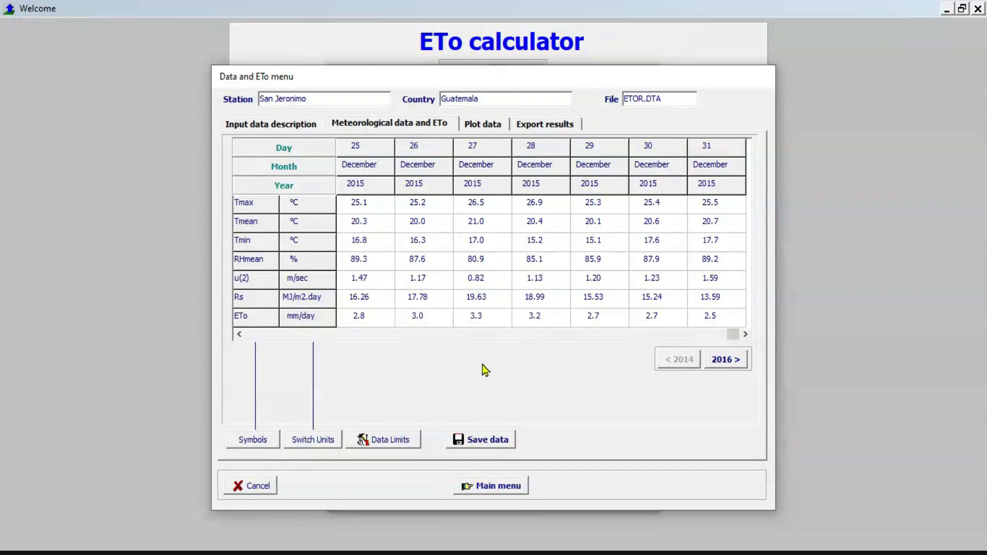
Compose an ETo report that includes the intermediate results and save it as ETOR.REP in the REPORT folder.
left_click(537, 130)
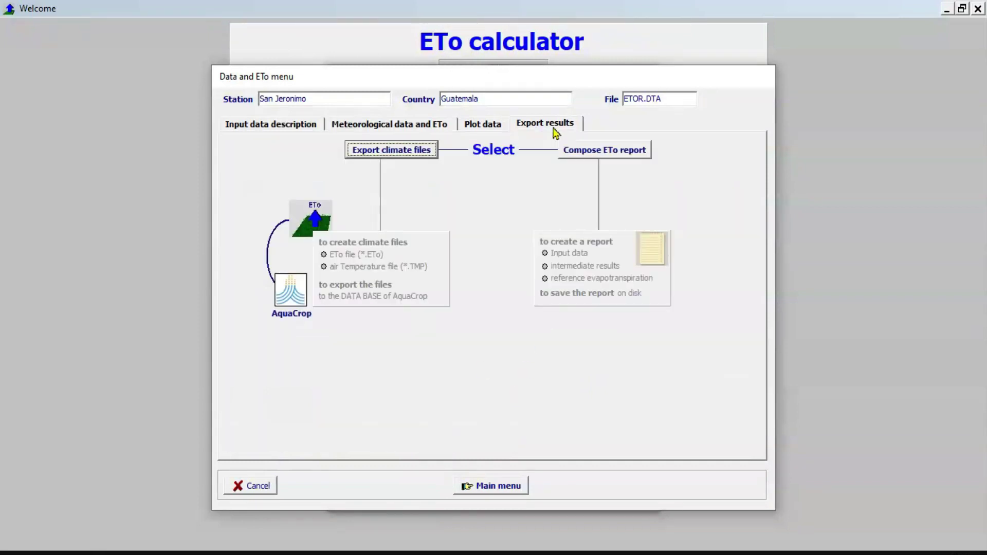
left_click(586, 150)
left_click(627, 150)
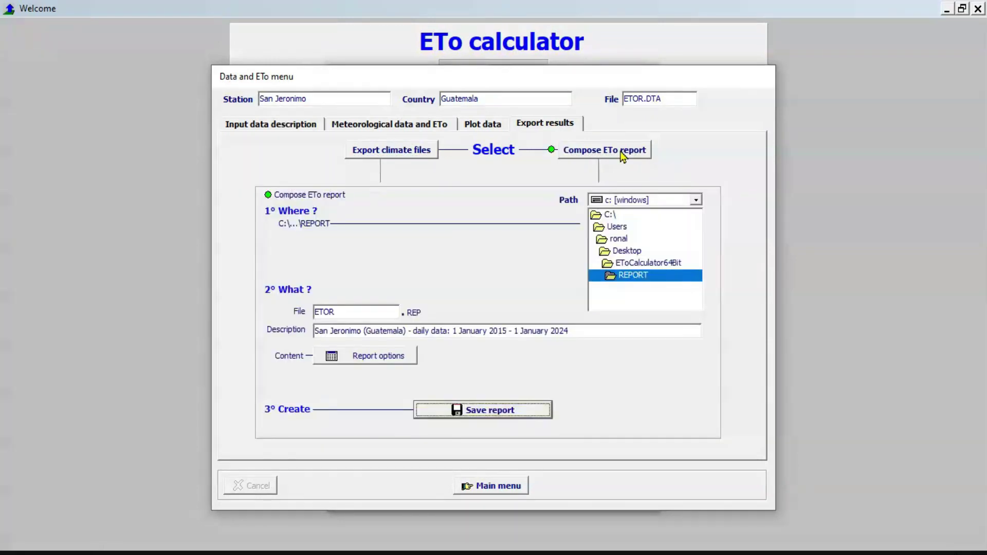
left_click(366, 362)
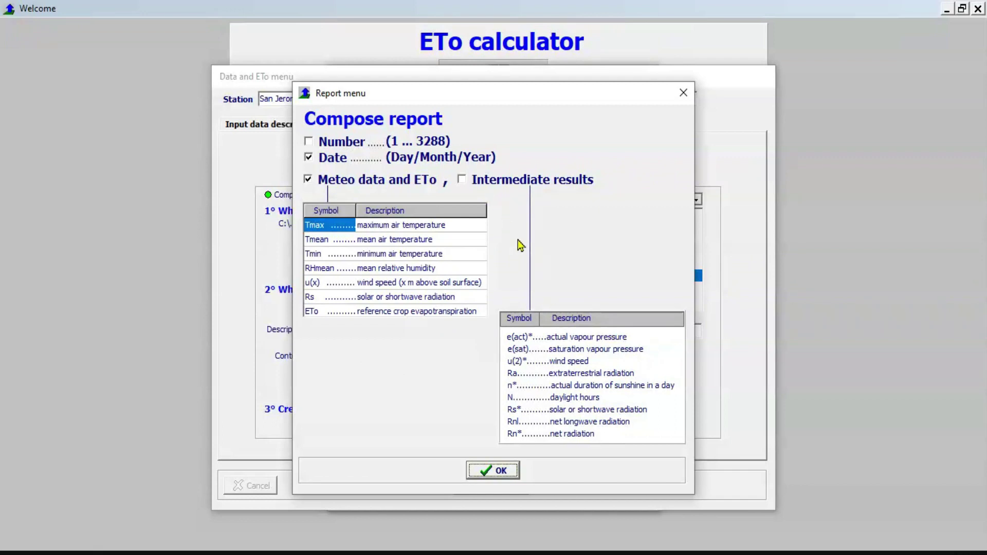
left_click(462, 181)
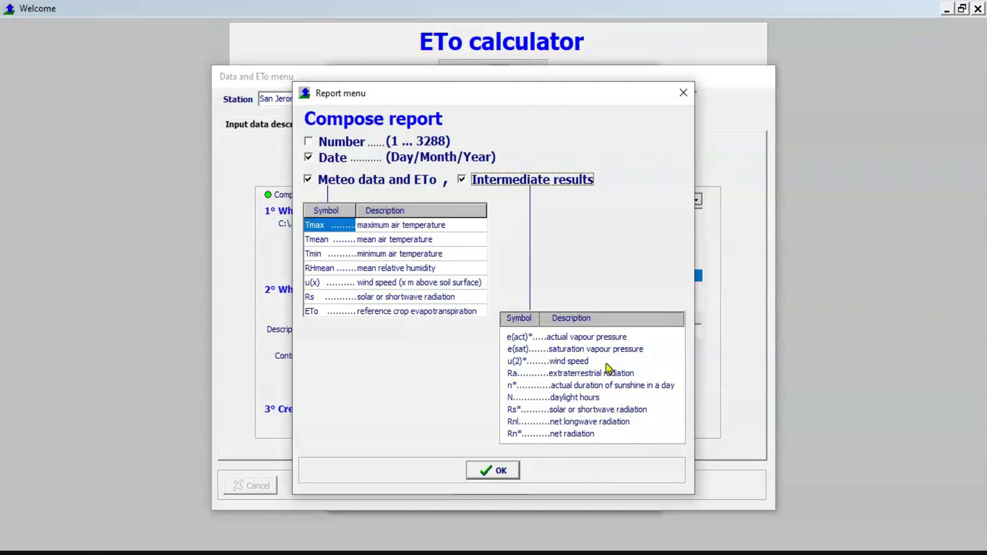
left_click(502, 470)
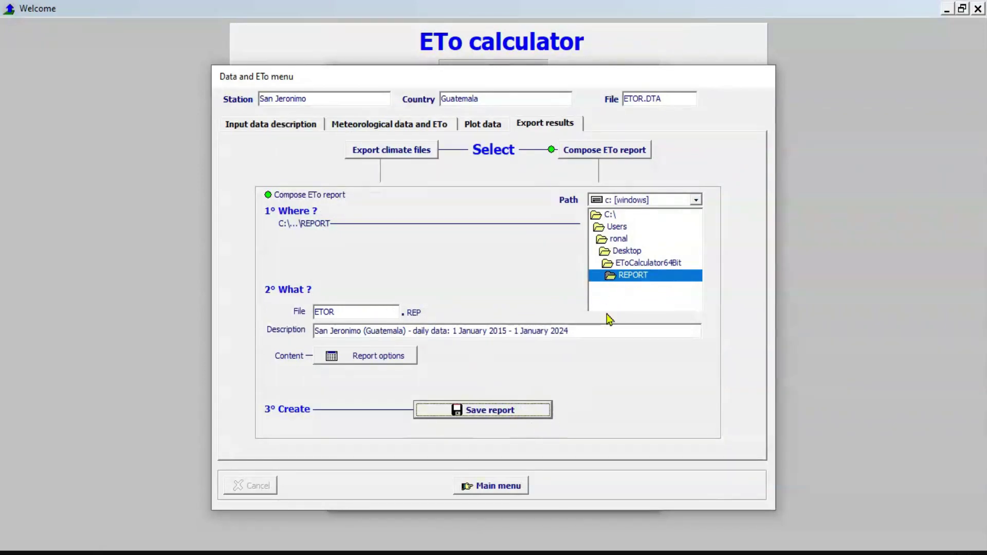
left_click(491, 413)
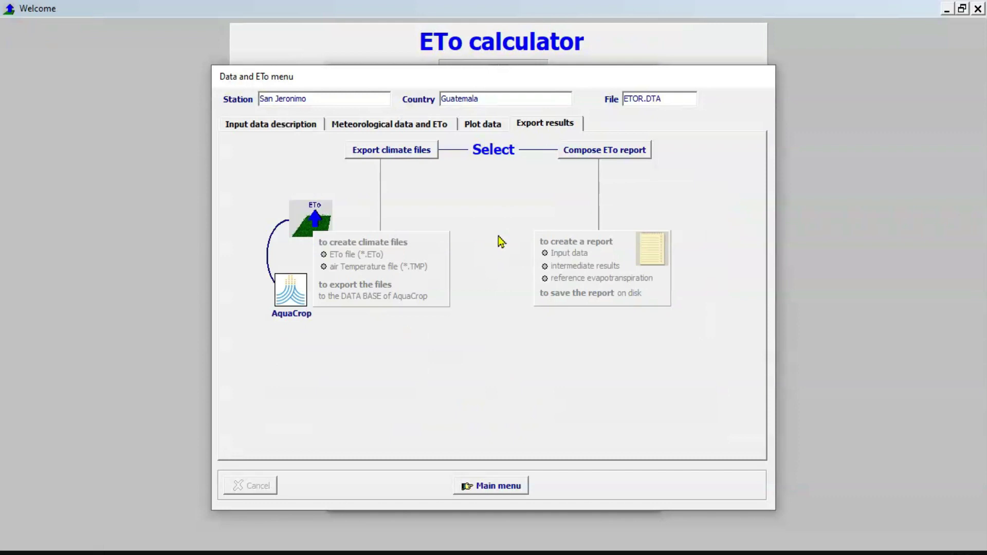
Switch to File Explorer and go from the IMPORT folder to the REPORT folder of EToCalculator64Bit.
key("alt+Tab")
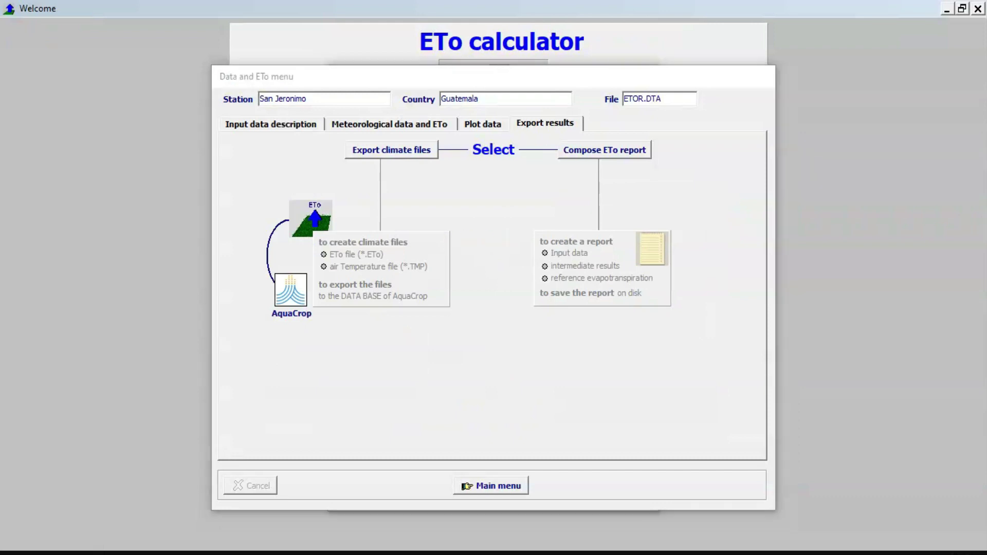
left_click_drag(41, 280, 374, 6)
left_click(585, 265)
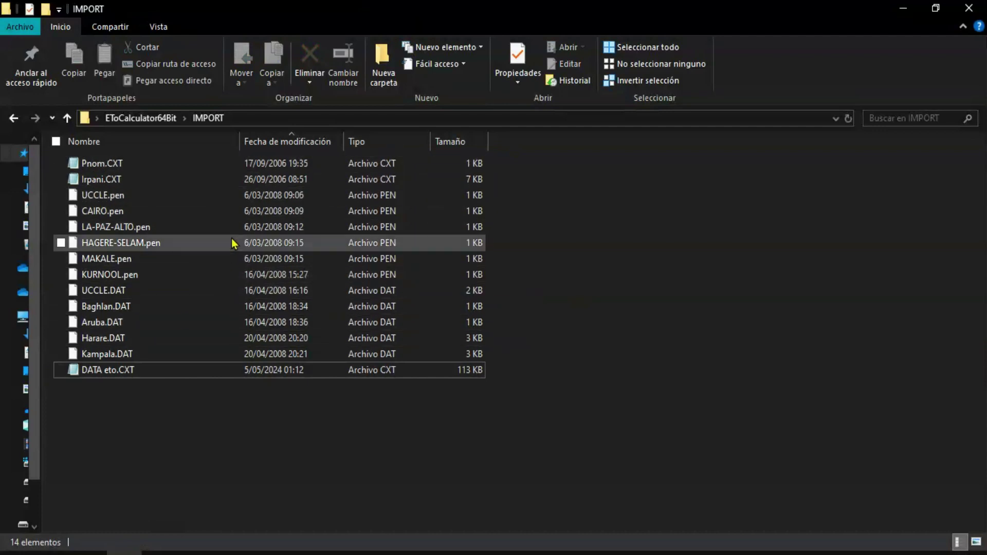
left_click(162, 119)
double_click(223, 196)
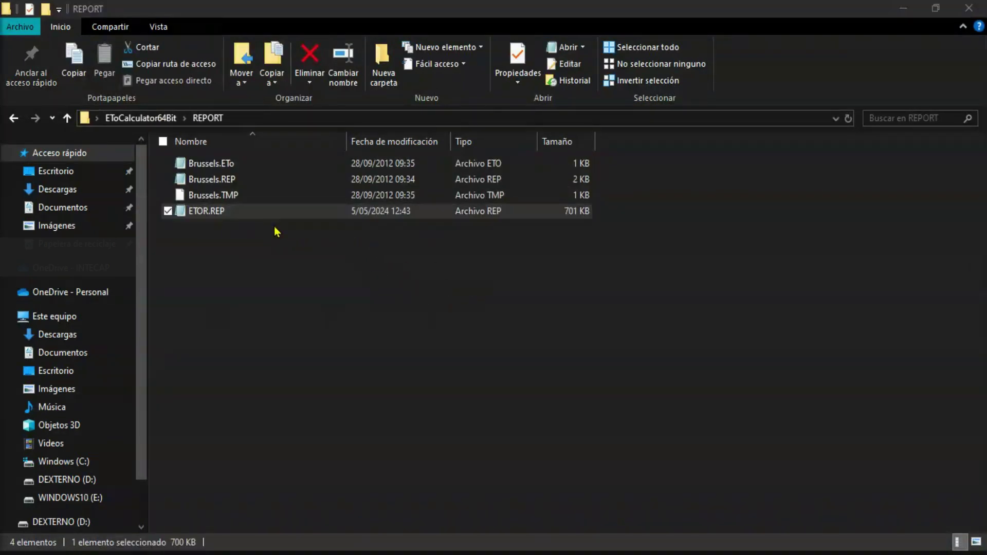
Open the ETOR.REP report in Notepad and examine the daily ETo values in mm/day.
left_click(252, 216)
double_click(253, 217)
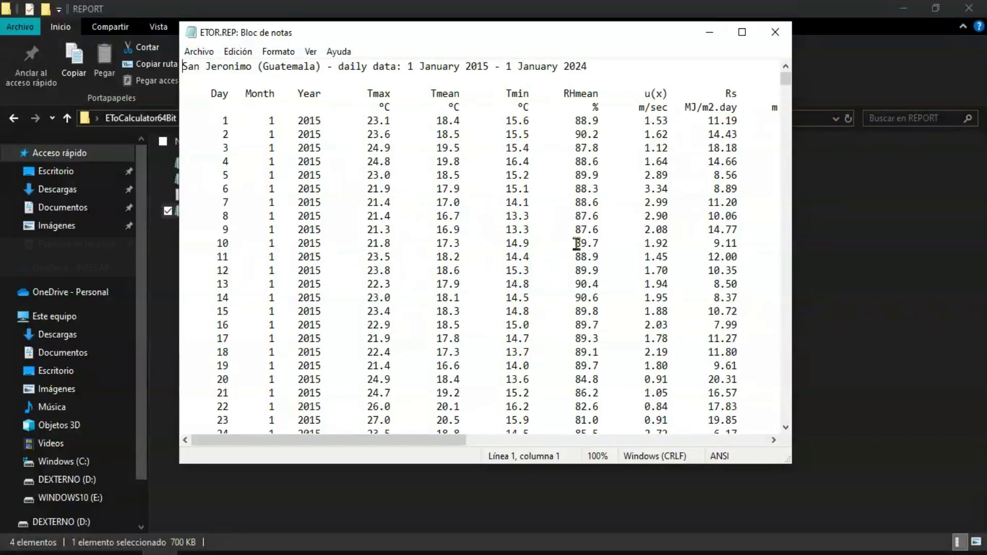
left_click_drag(431, 442, 514, 442)
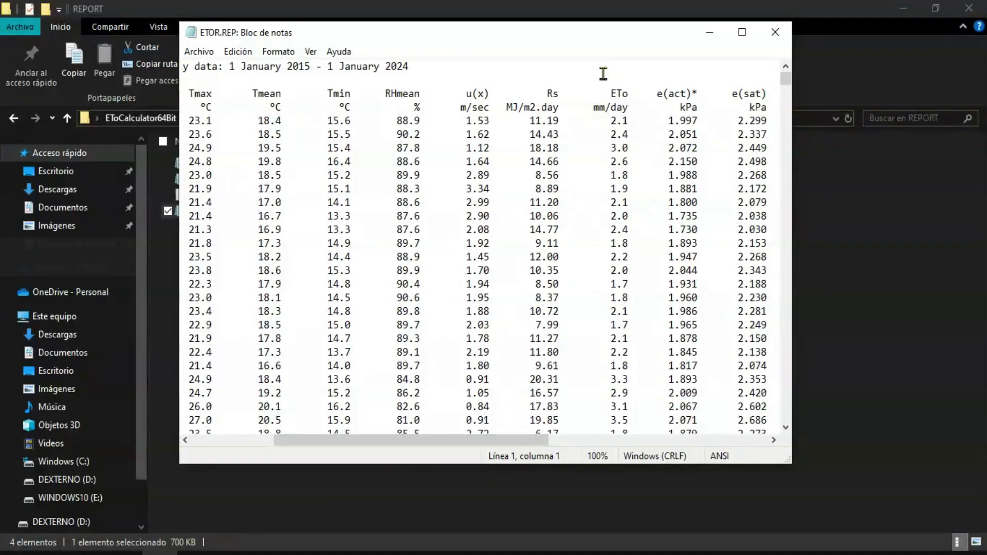
Copy the entire ETOR.REP report from Notepad, switch to Excel and paste it into sheet Hoja2.
left_click_drag(445, 446, 756, 470)
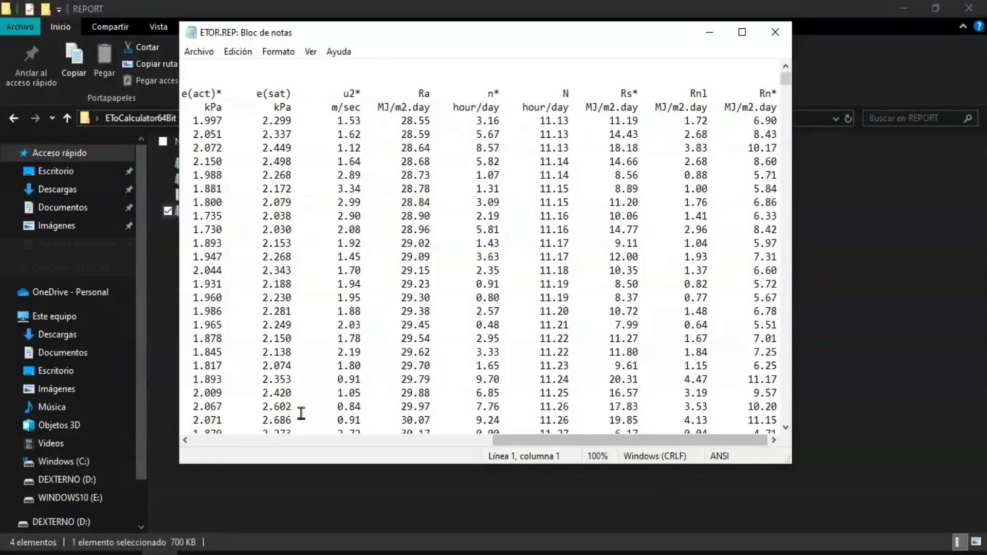
left_click_drag(596, 442, 180, 404)
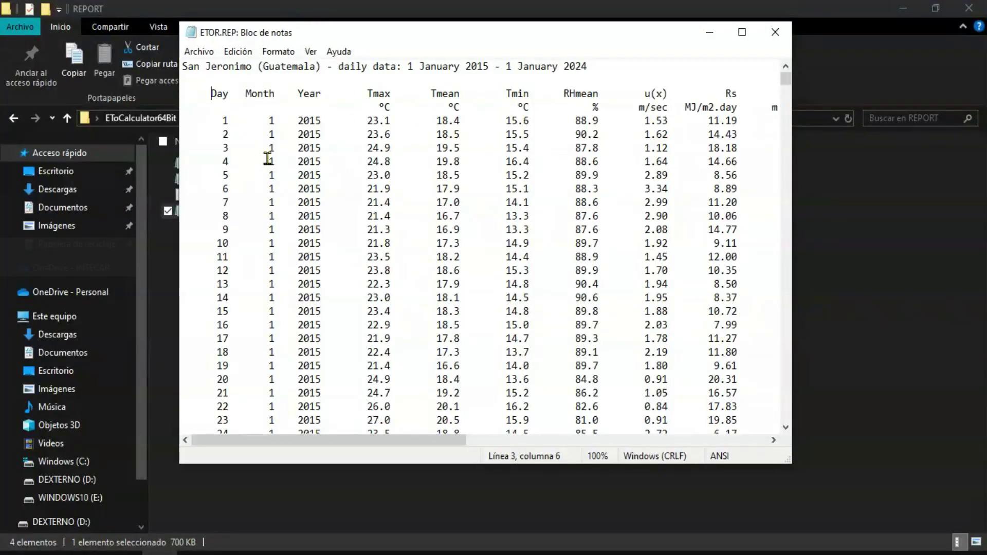
key("ctrl+a")
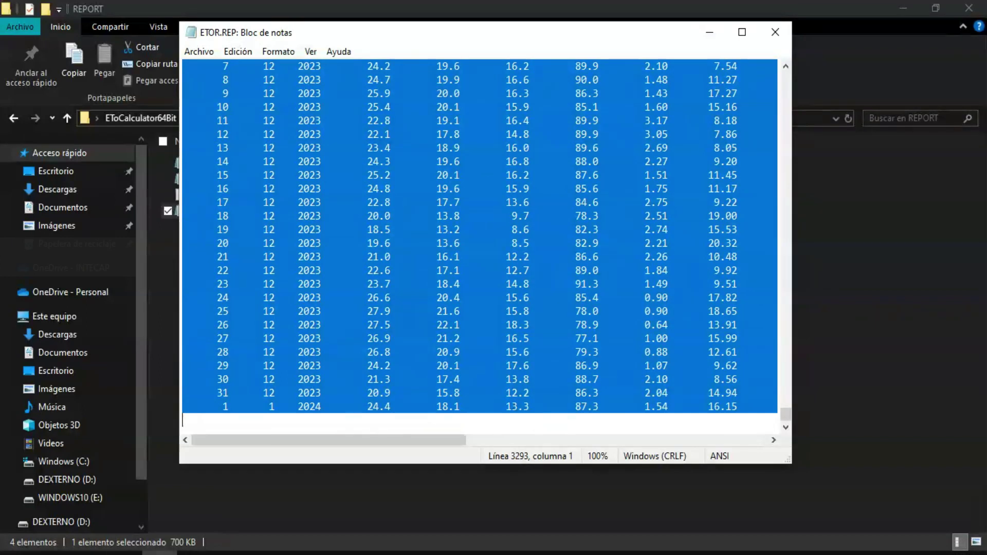
key("alt+Tab")
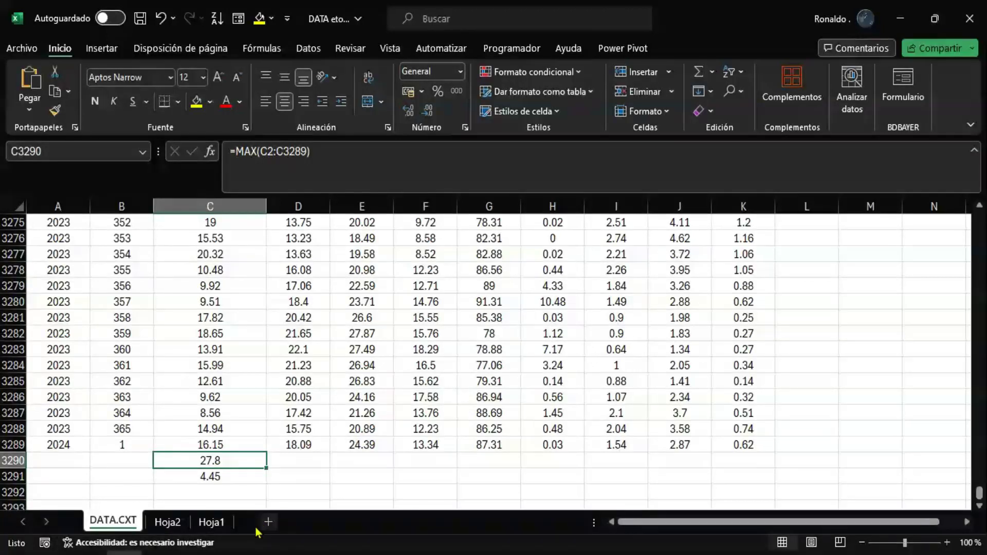
left_click(177, 524)
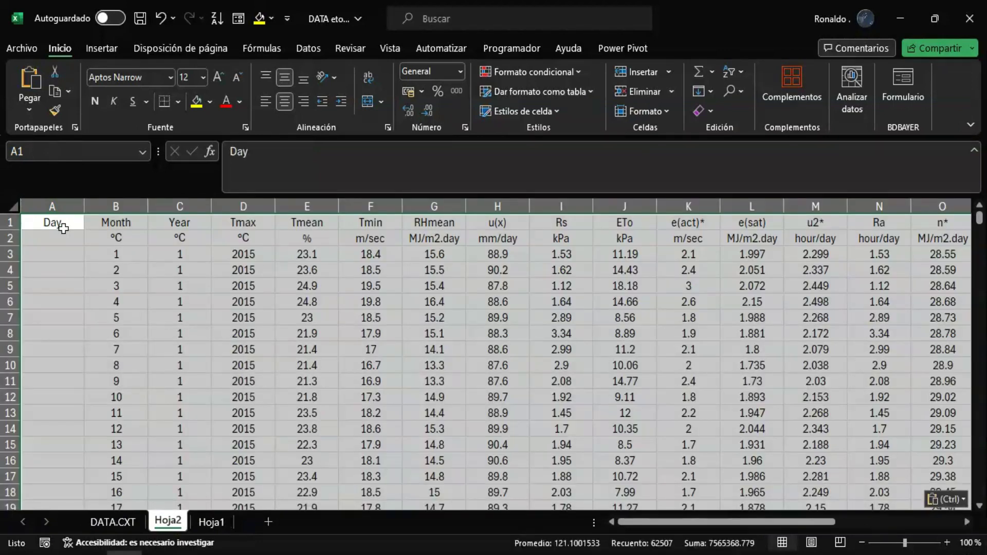
Move the daily data block in Hoja2 one column over from B3 to A3, aligning it with the Day, Month and Year headers.
left_click(124, 329)
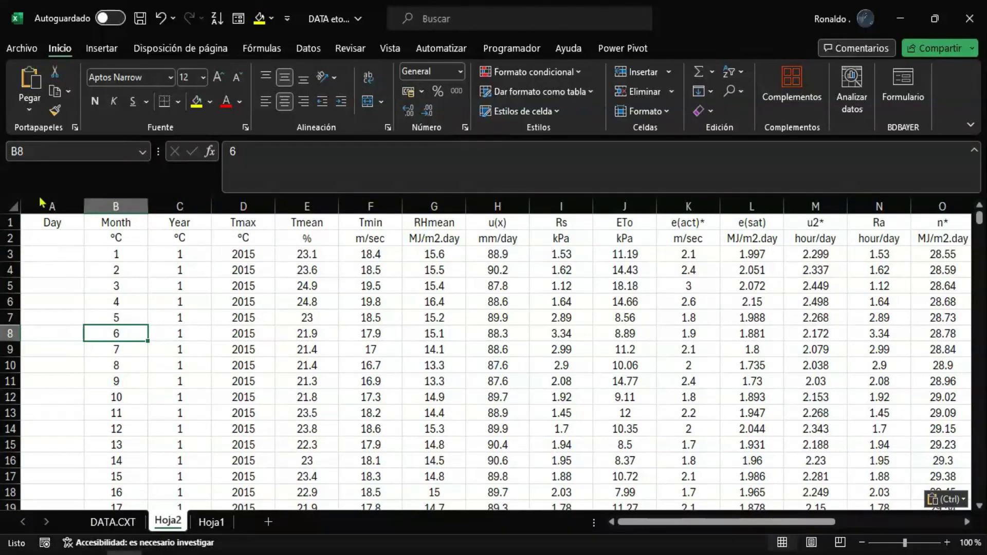
left_click(112, 254)
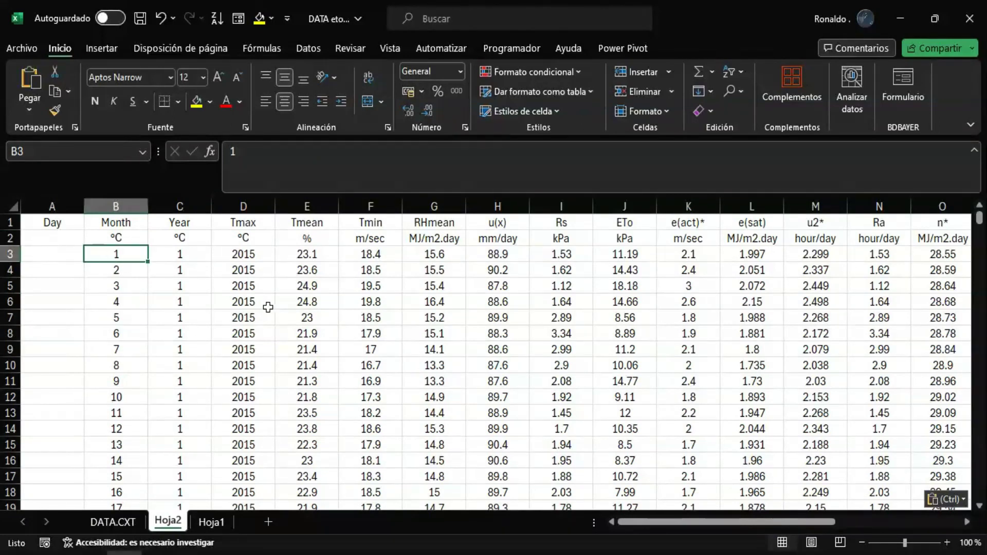
key("Escape")
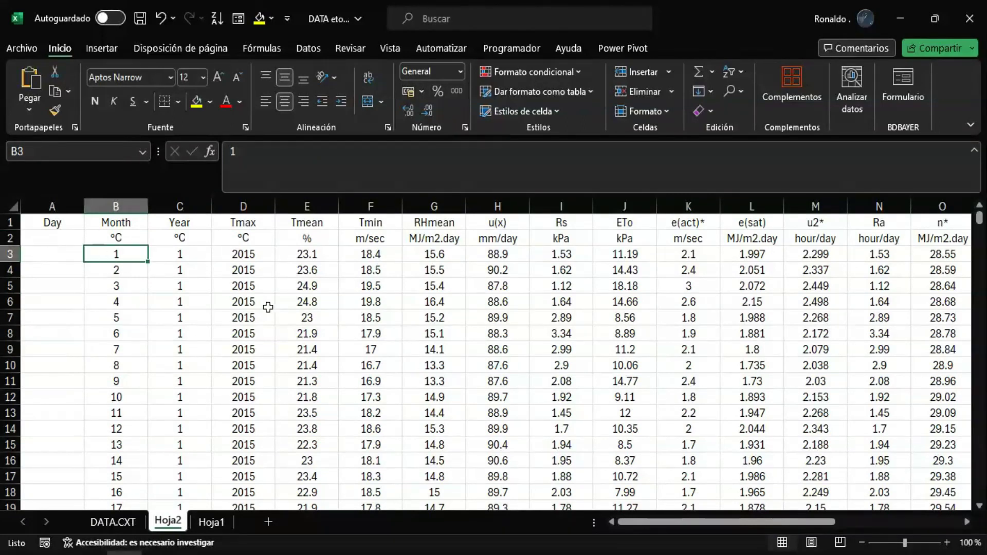
key("ctrl+shift+Right")
key("ctrl+shift+Down")
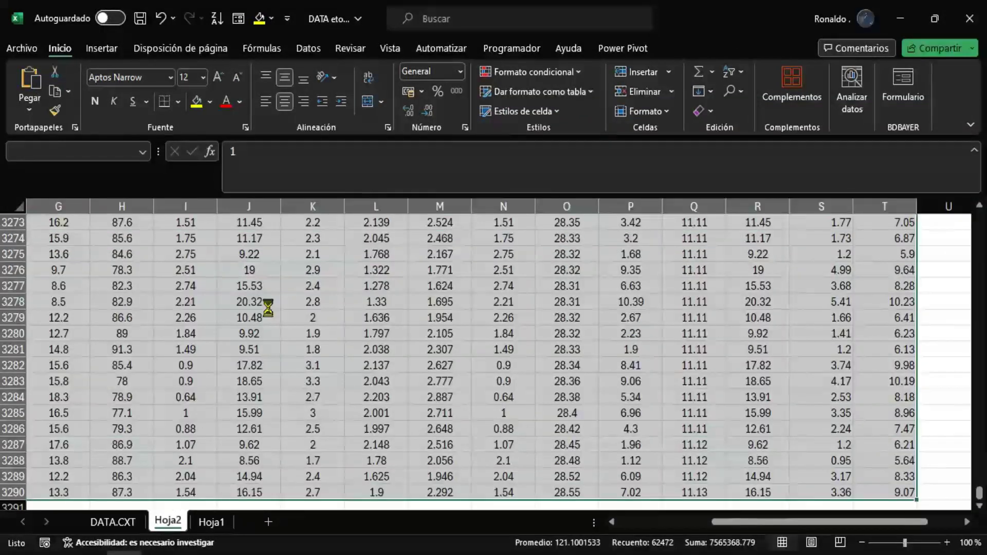
key("ctrl+x")
key("Left")
key("ctrl+v")
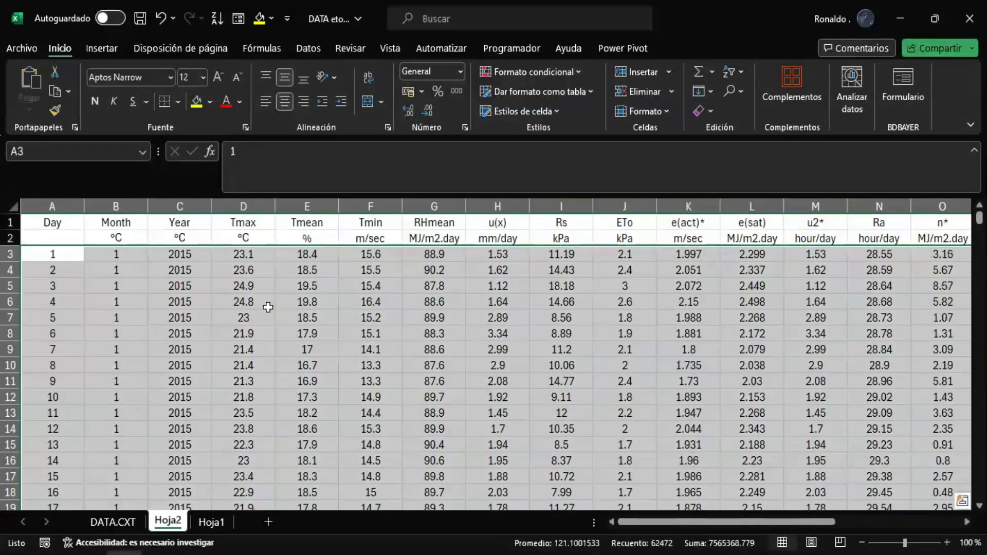
Move the row of units from B2 to D2 so that °C starts under the Tmax header.
key("Right")
key("Up")
key("ctrl+shift+Right")
key("ctrl+x")
key("Left")
key("Right")
key("Right")
key("Right")
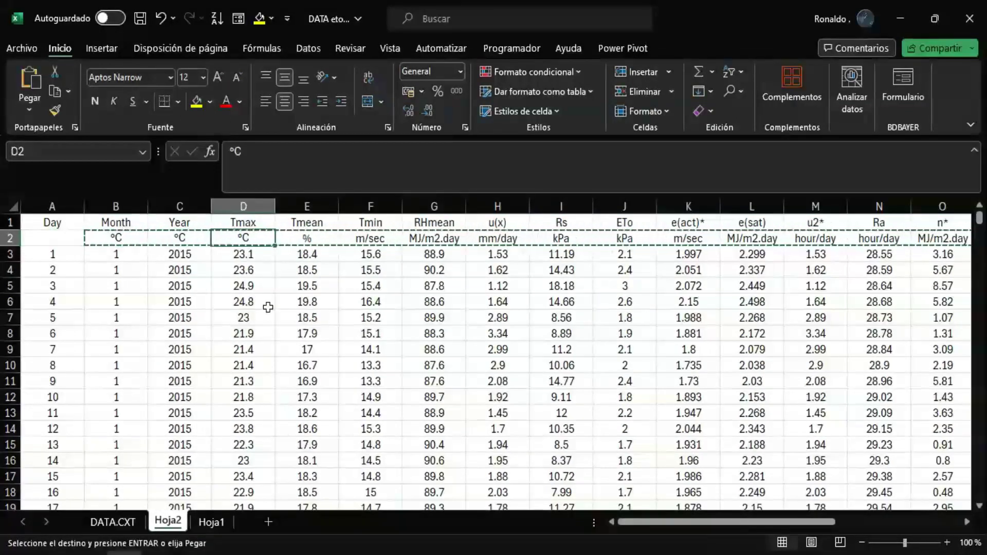
key("ctrl+v")
key("ctrl+q")
left_click(268, 307)
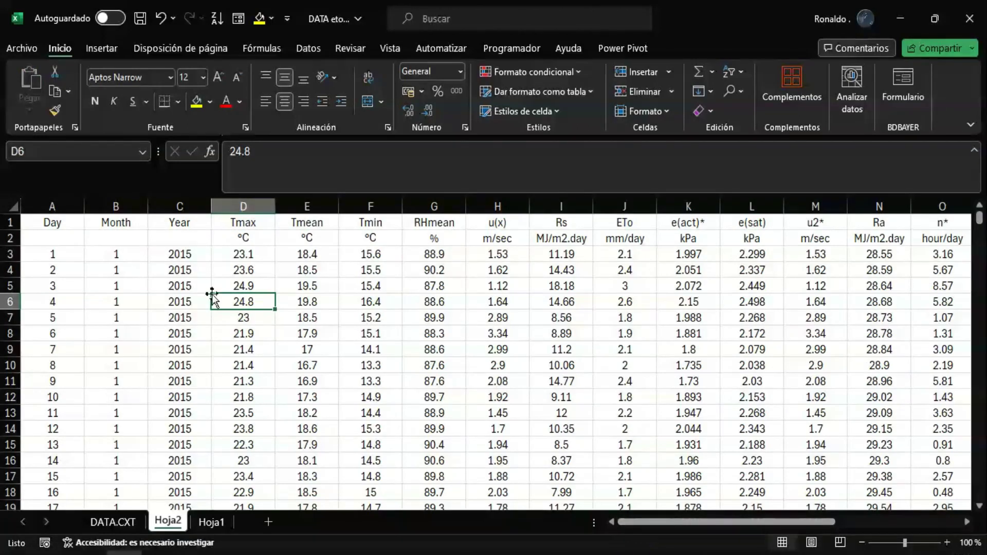
scroll(206, 393, "down", 5)
scroll(206, 393, "down", 7)
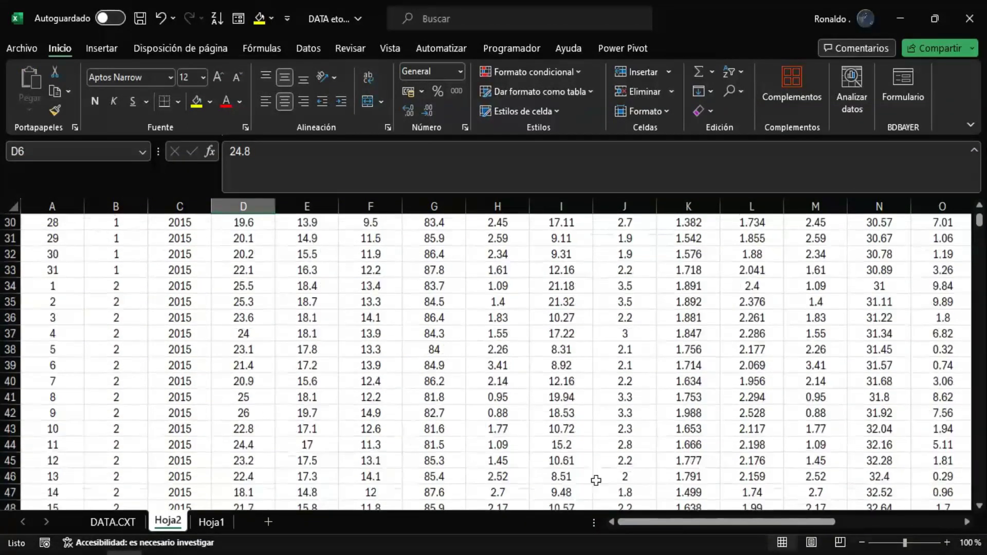
left_click_drag(683, 522, 725, 532)
scroll(696, 367, "up", 11)
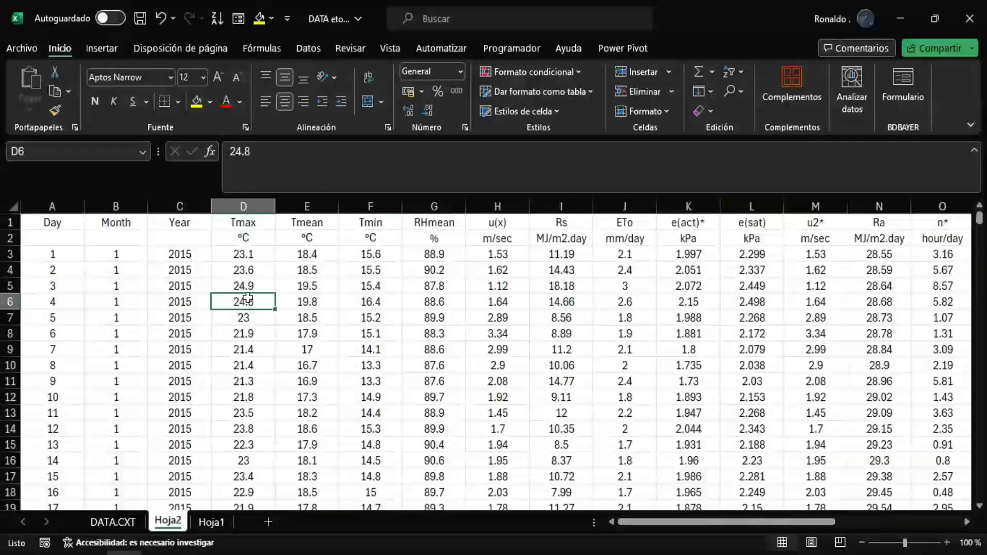
key("Right")
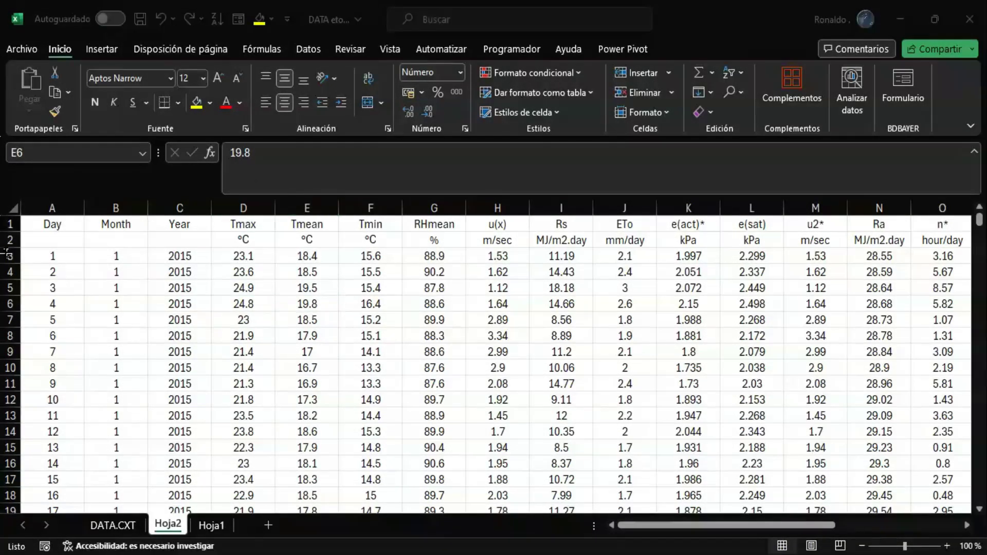
Copy the PRECTOTCORR column from sheet DATA.CXT and insert it in Hoja2 as column K, between ETo and e(act)*.
left_click(113, 526)
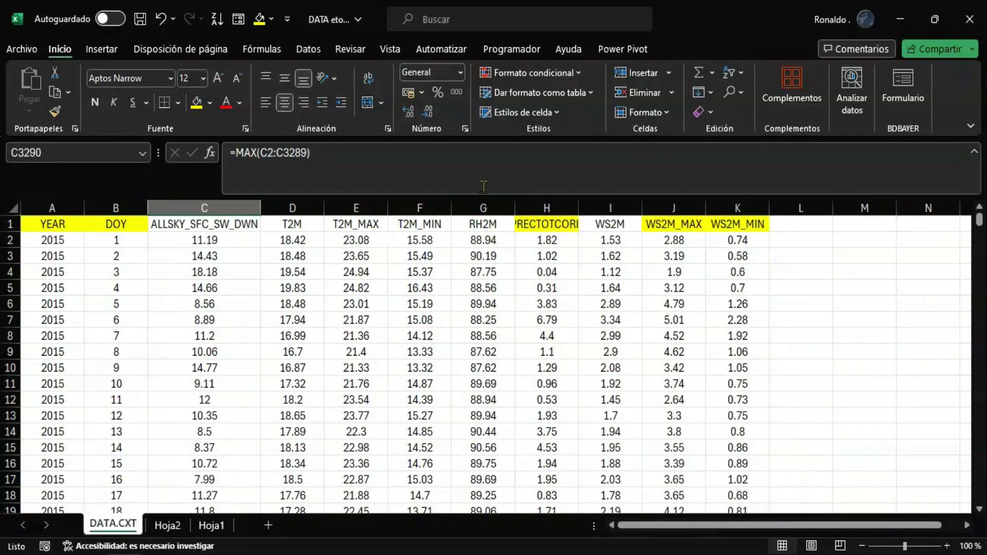
left_click(548, 208)
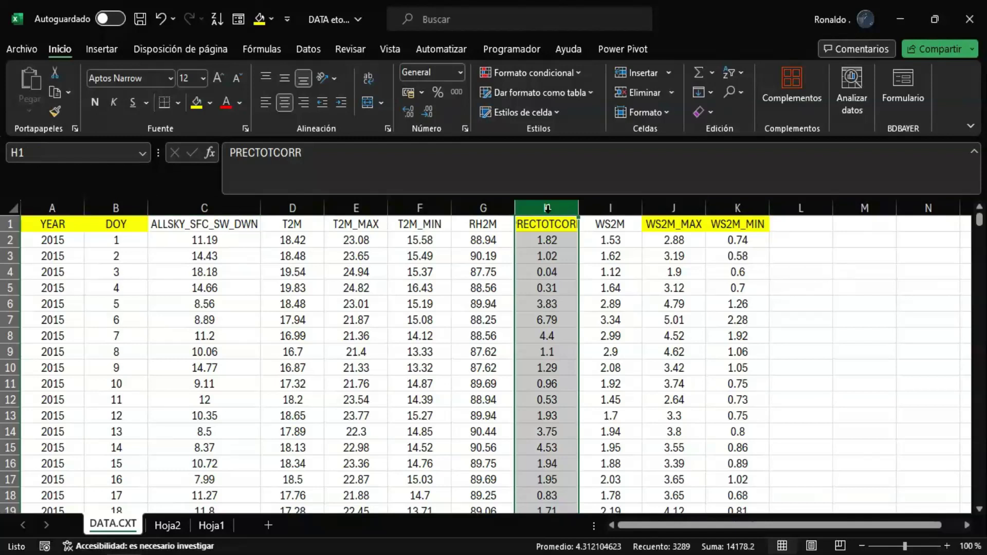
key("ctrl+c")
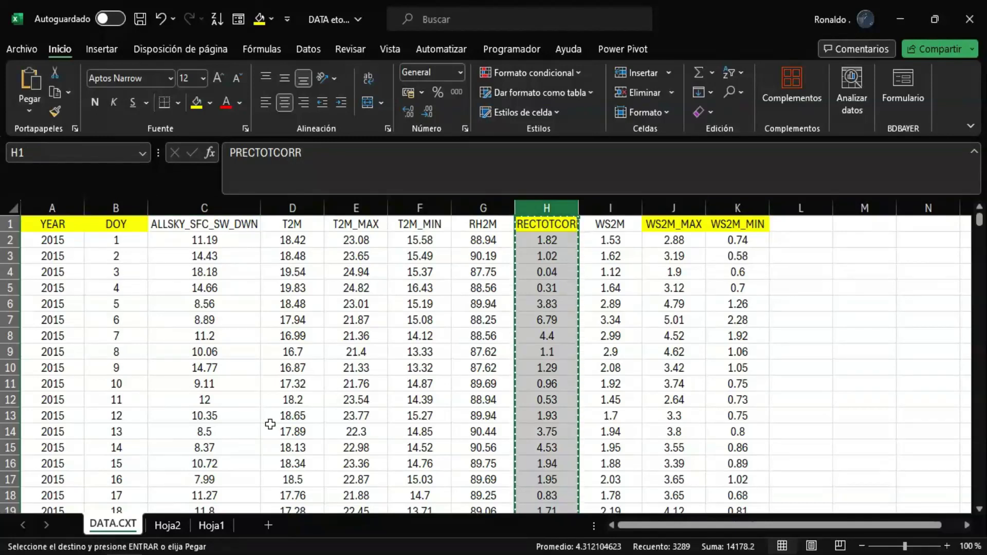
left_click(167, 525)
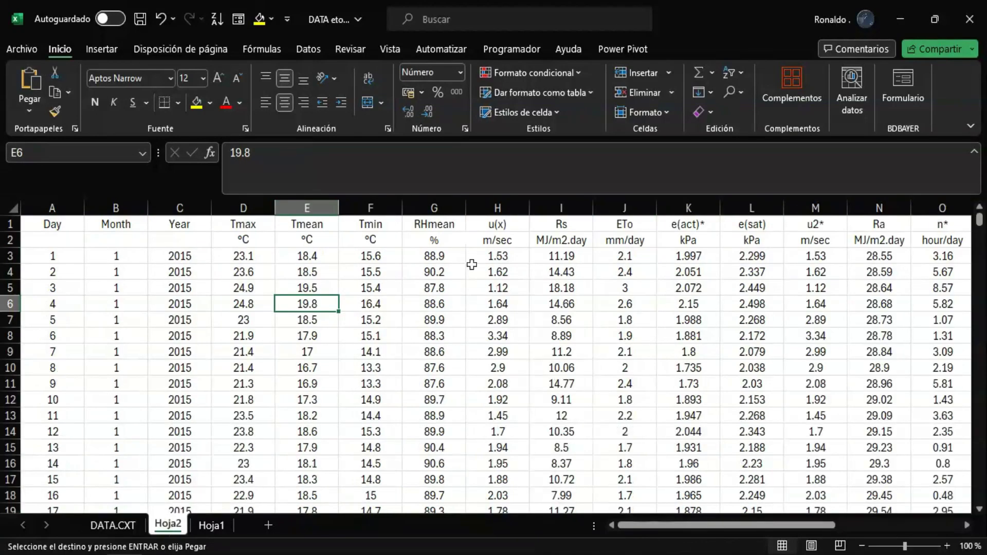
left_click(687, 208)
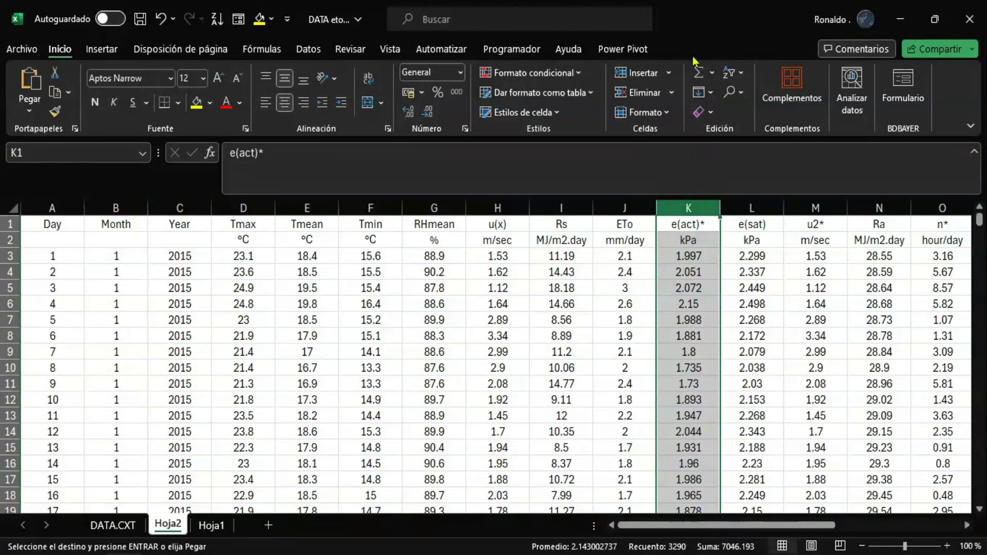
left_click(643, 75)
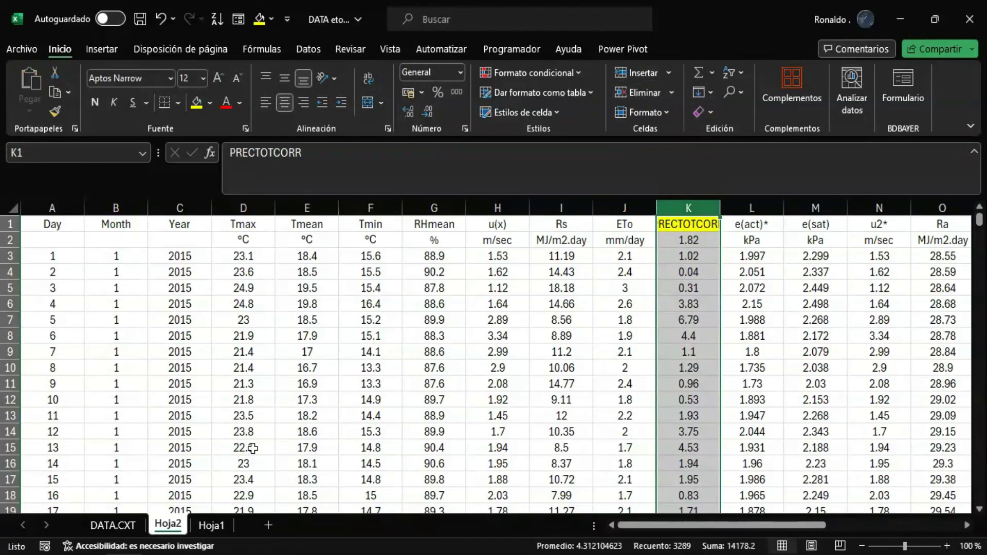
Shift the precipitation values in column K down one row so that they start in K3.
left_click(701, 241)
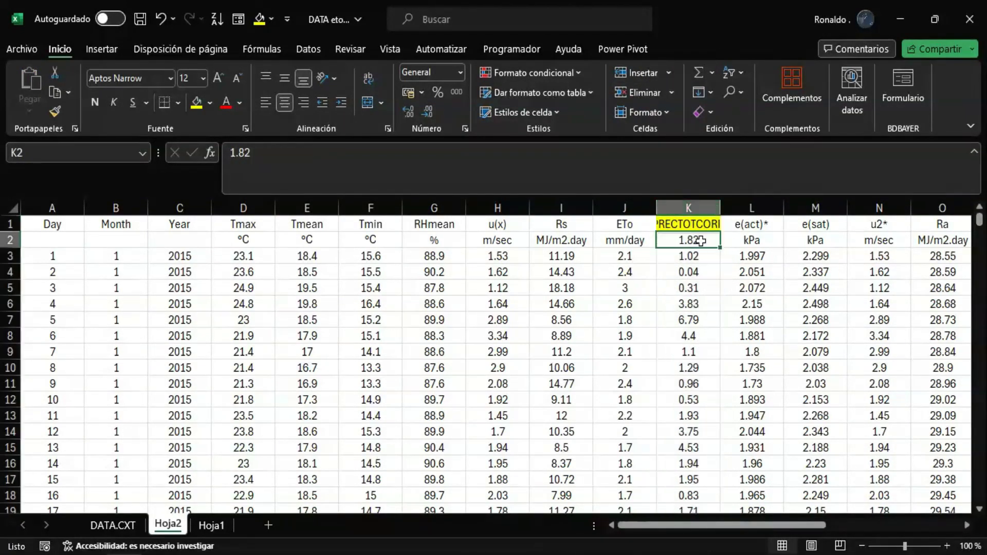
key("ctrl+shift+Down")
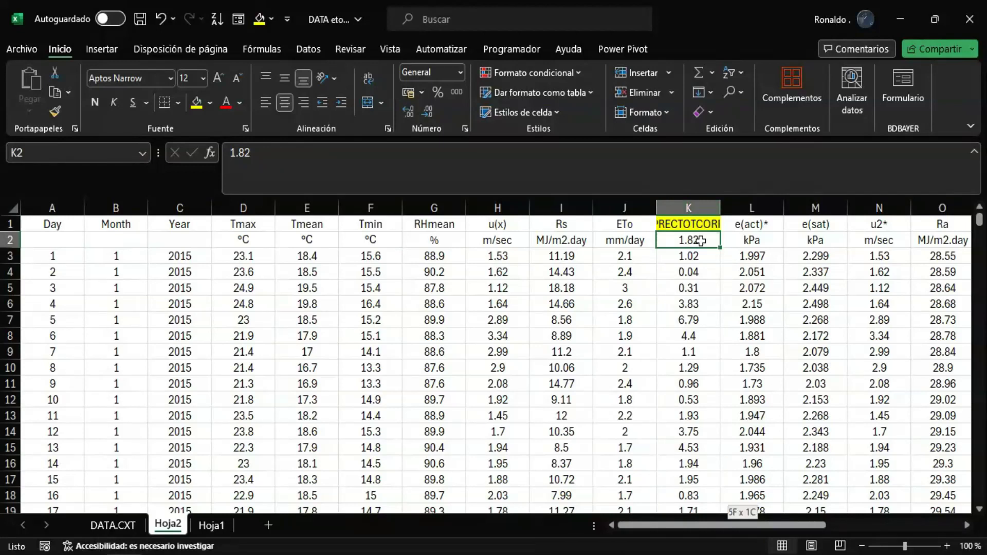
key("ctrl+c")
key("Down")
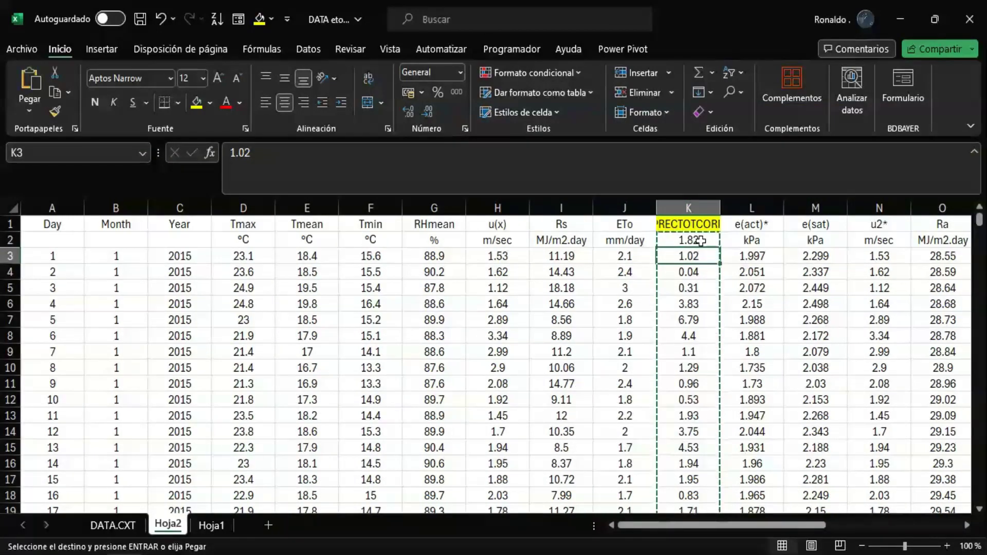
key("Return")
Copy the mm/day unit from the ETo column into K2 and rename the K1 header to Precipitacion.
key("Up")
key("Left")
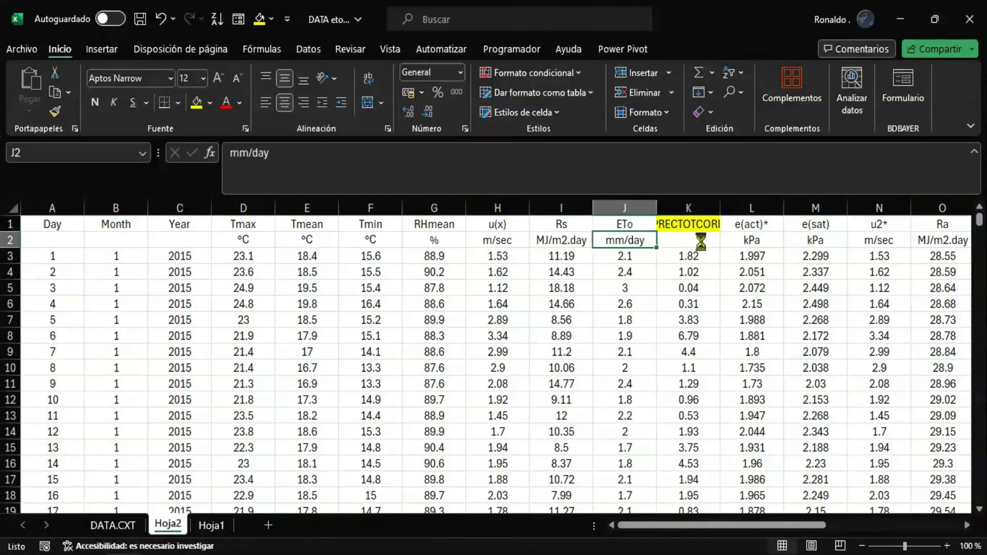
key("ctrl+c")
key("Right")
key("ctrl+v")
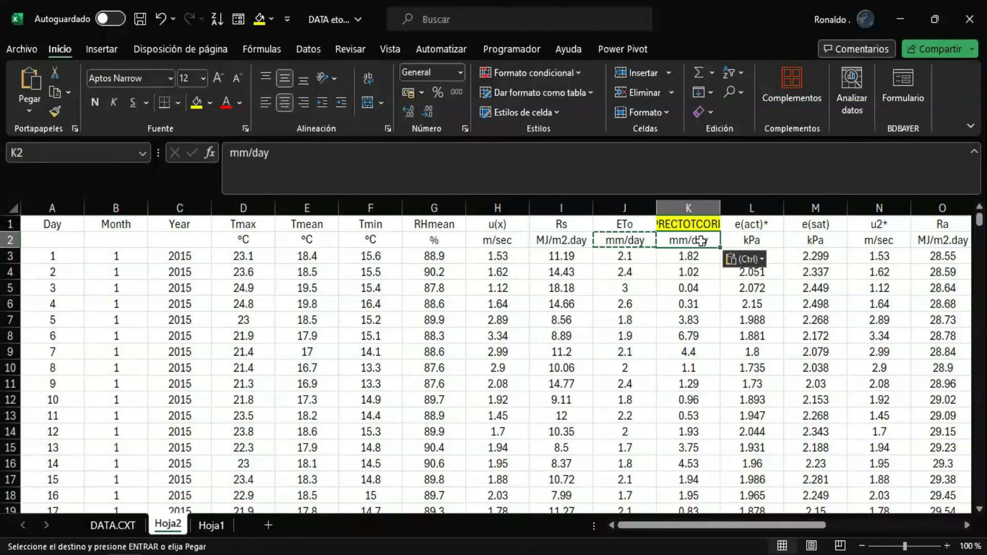
key("Escape")
key("Up")
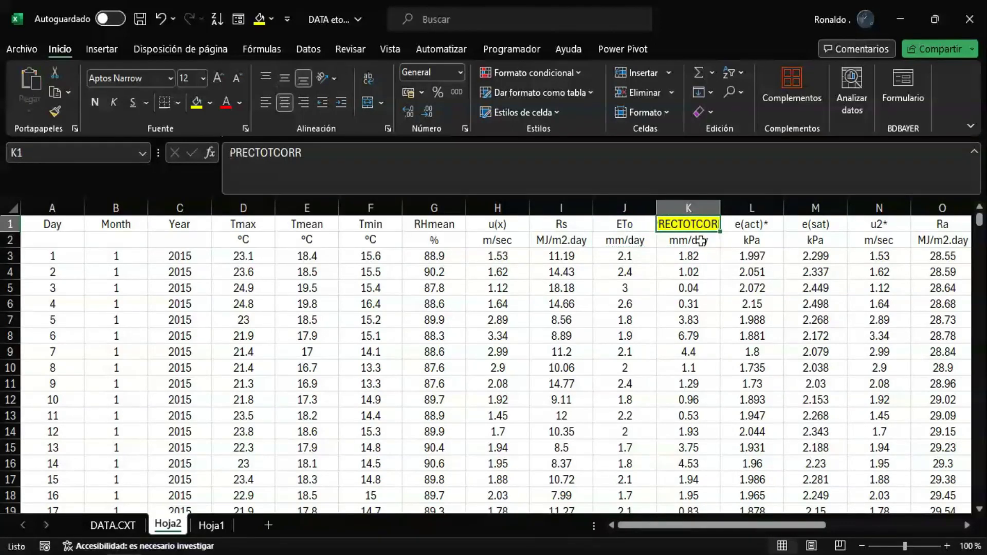
type("Pre")
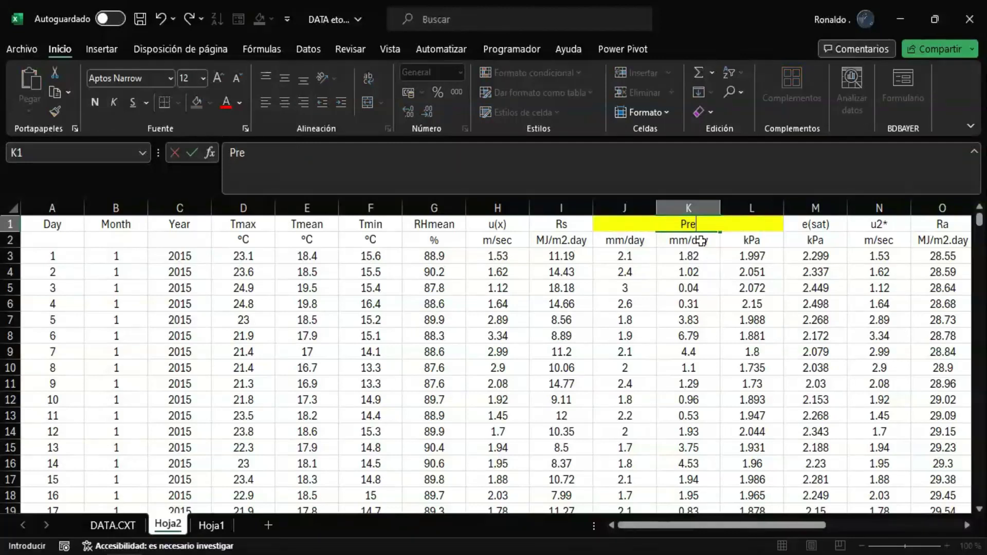
type("cipitacion")
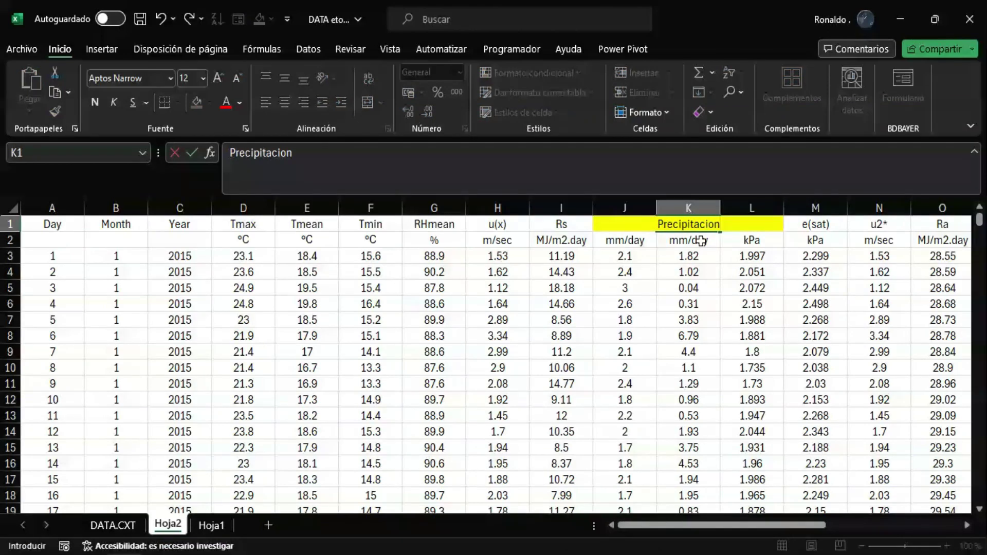
key("Return")
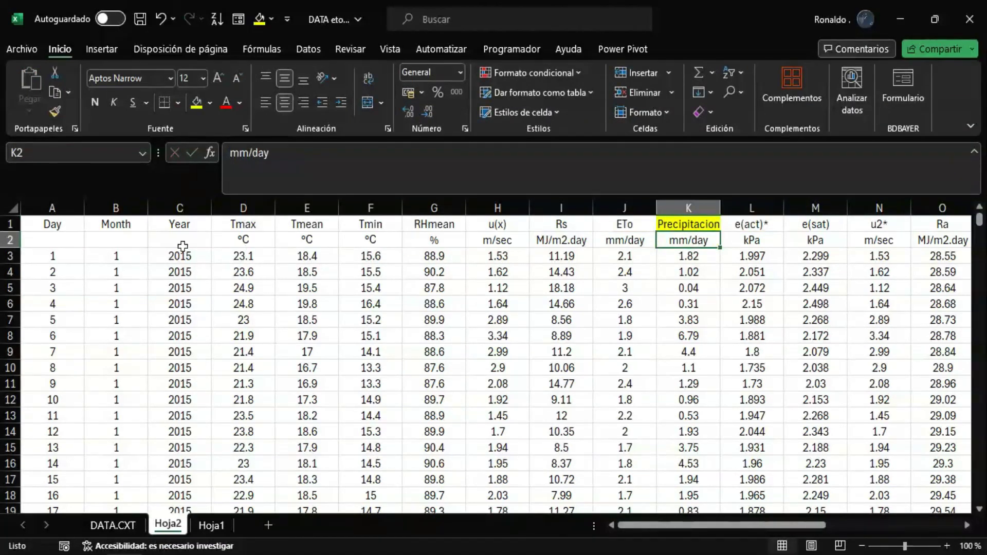
Create a pivot table on a new worksheet from the full data range A1:T3290 of Hoja2.
left_click(72, 223)
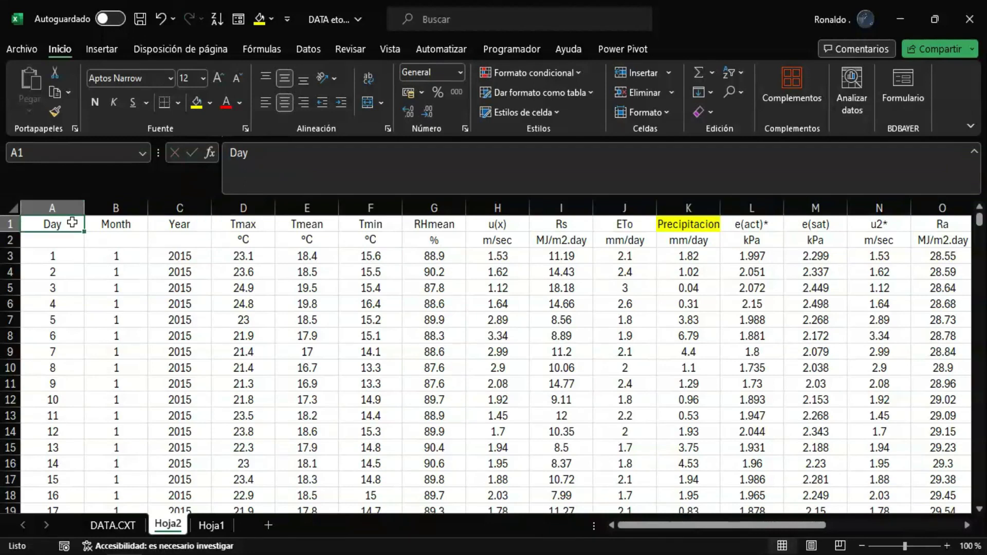
key("ctrl+shift+Right")
key("ctrl+shift+Down")
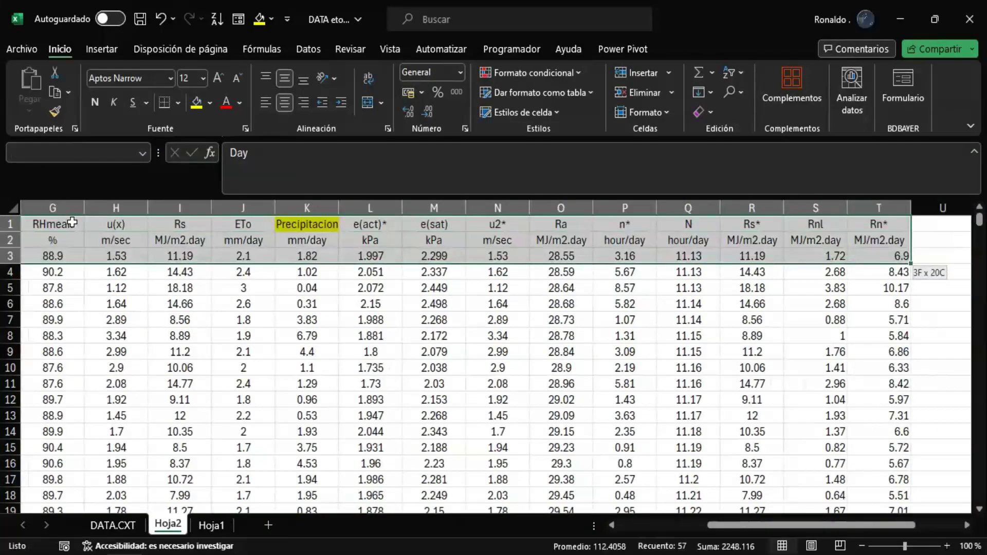
key("ctrl+shift+Down")
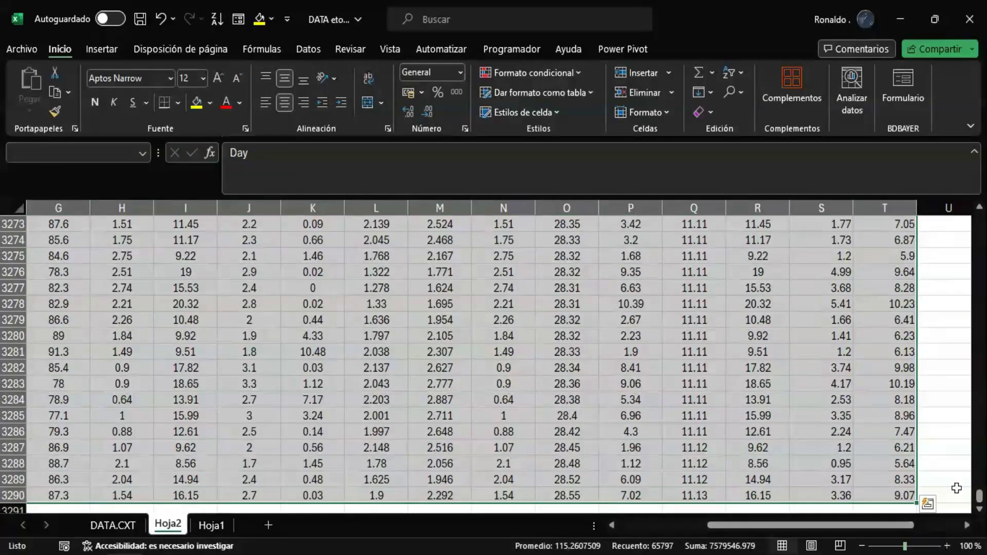
left_click_drag(979, 495, 980, 218)
left_click(102, 49)
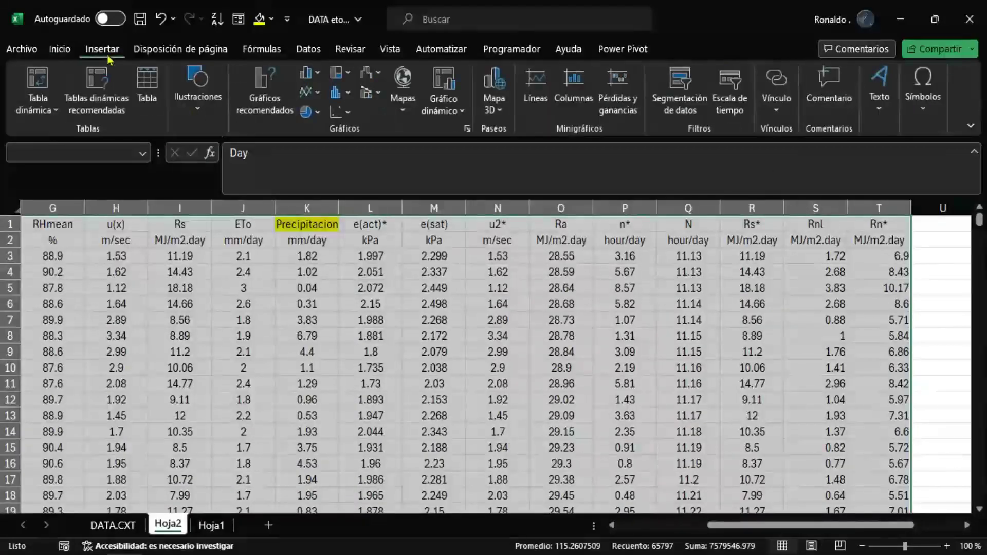
left_click(37, 105)
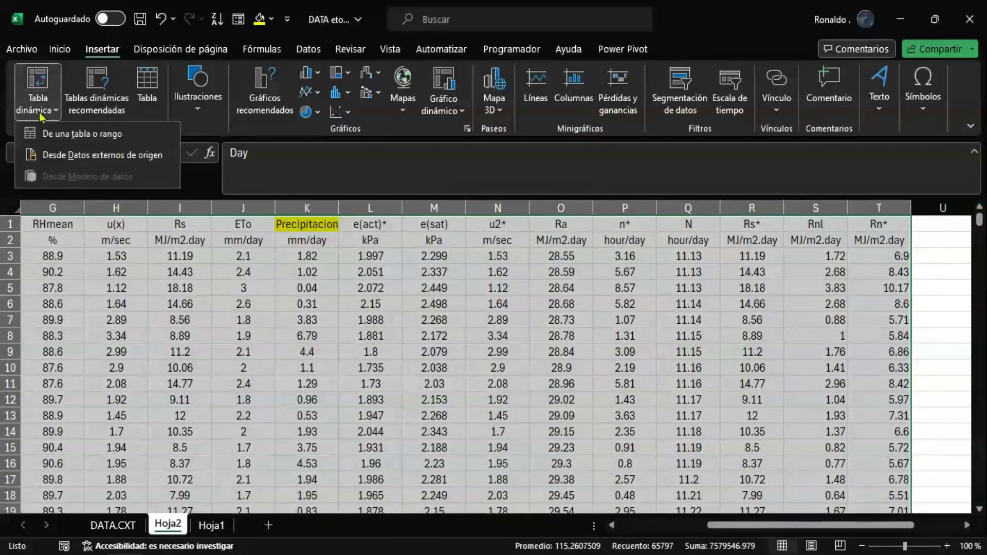
left_click(68, 137)
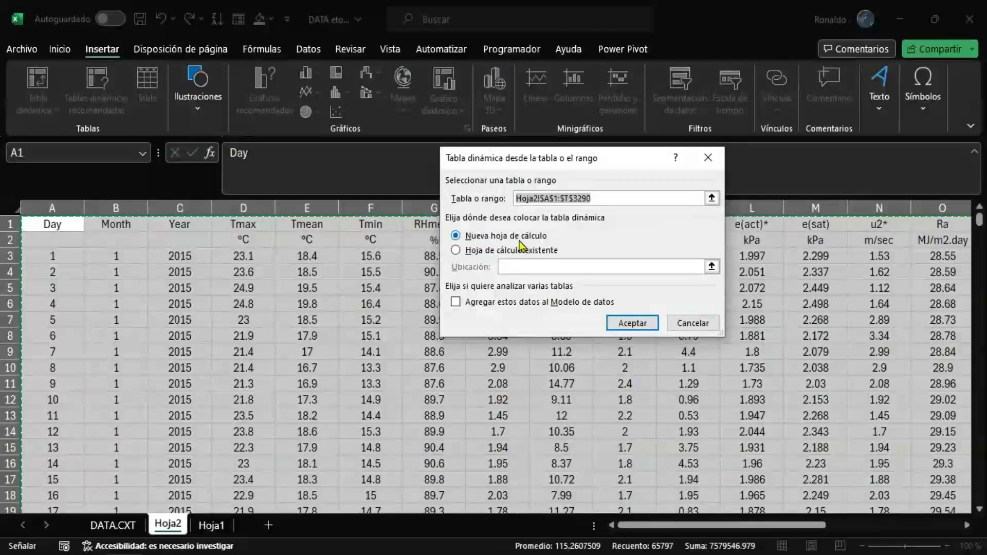
left_click(633, 323)
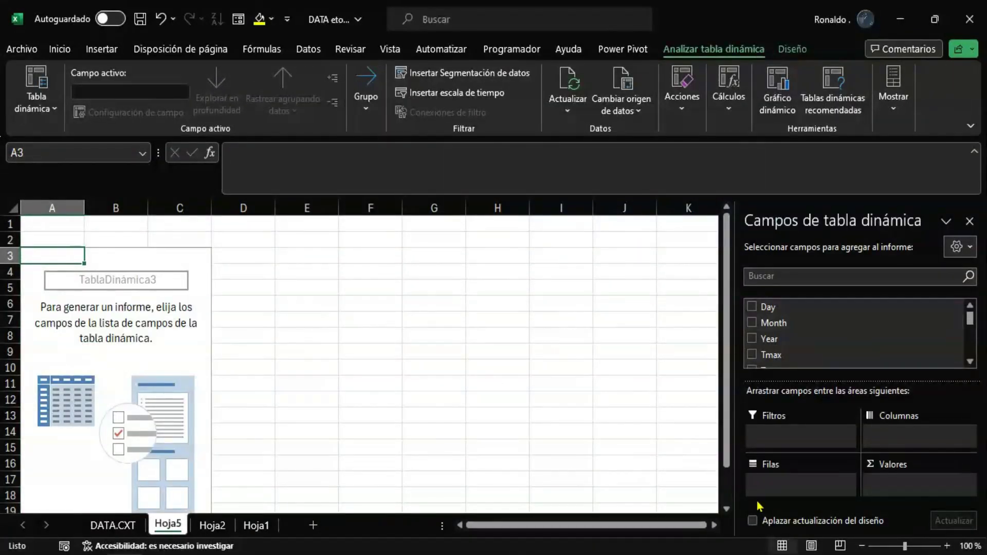
Set Year and Month as the pivot table's row fields and add Tmean as a value summarised by average (Promedio).
left_click_drag(786, 339, 793, 487)
left_click_drag(774, 323, 795, 495)
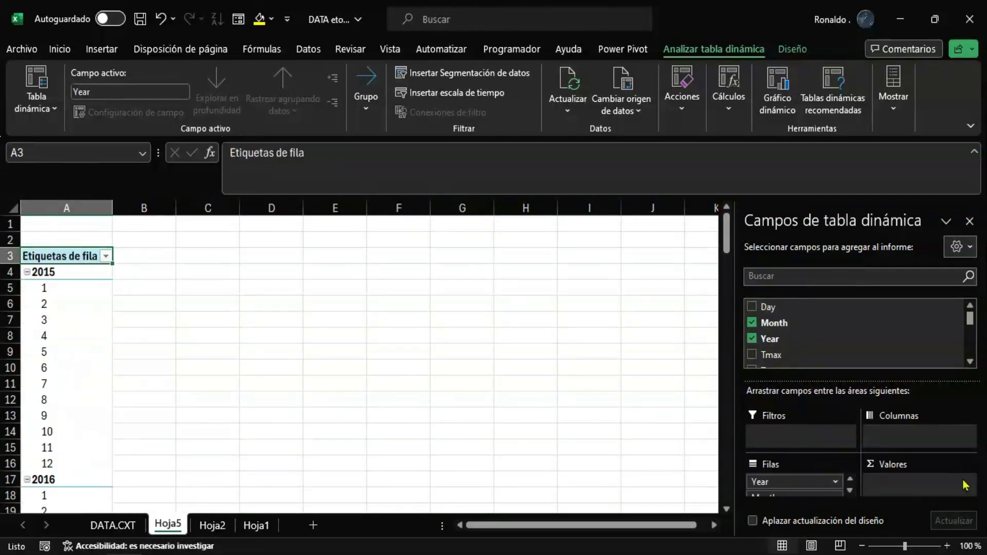
scroll(941, 360, "down", 2)
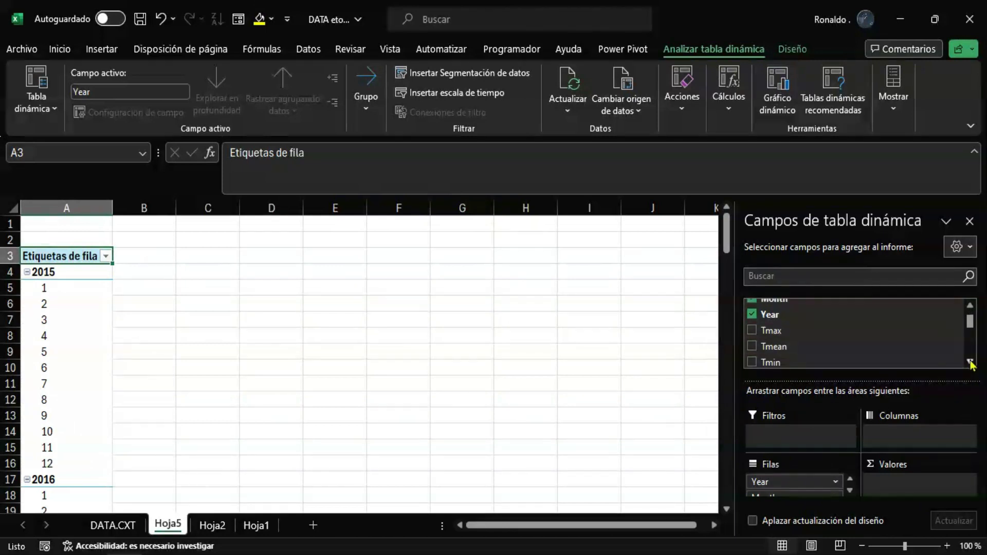
left_click_drag(790, 355, 918, 486)
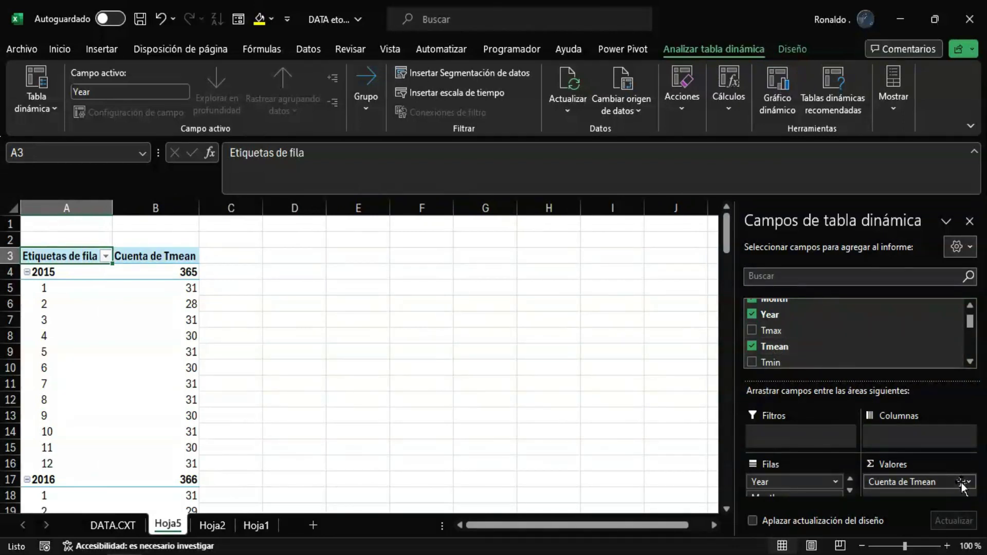
left_click(963, 484)
left_click(917, 465)
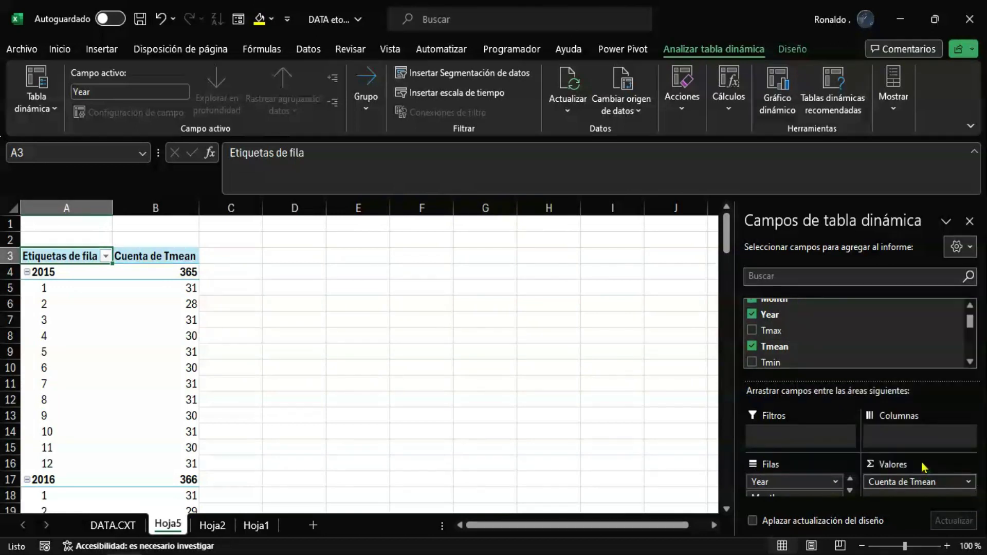
left_click(496, 252)
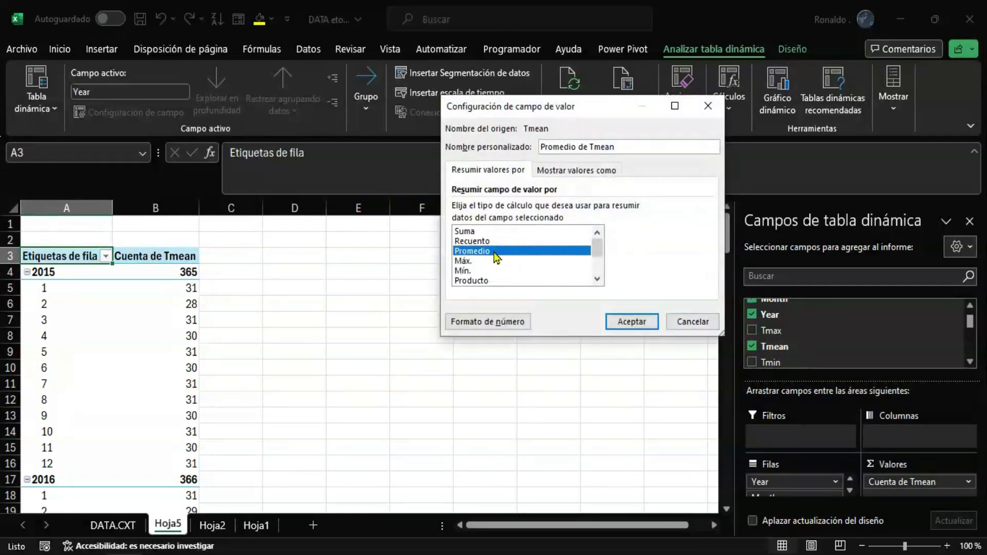
left_click(629, 321)
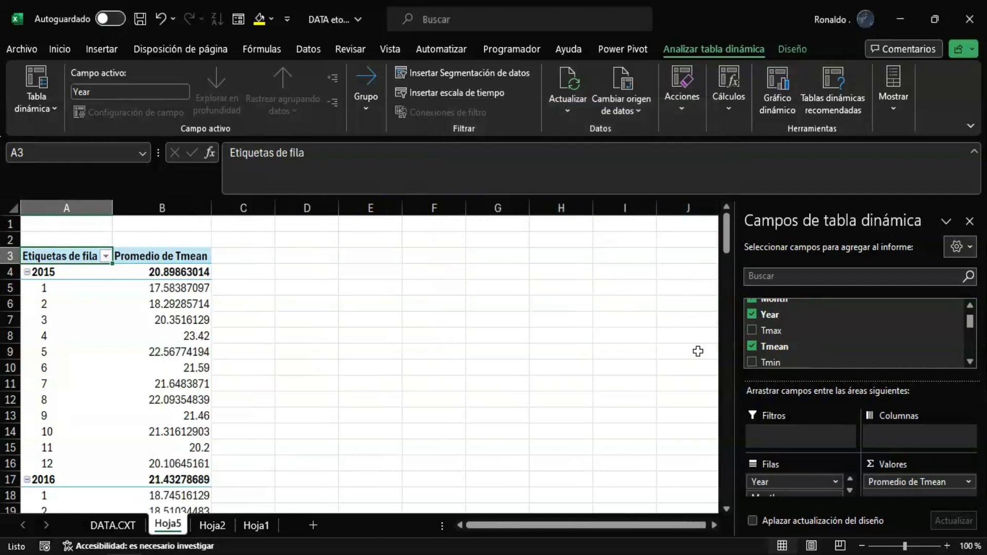
Add Tmax to the pivot table values and summarise it by average (Promedio).
left_click(970, 362)
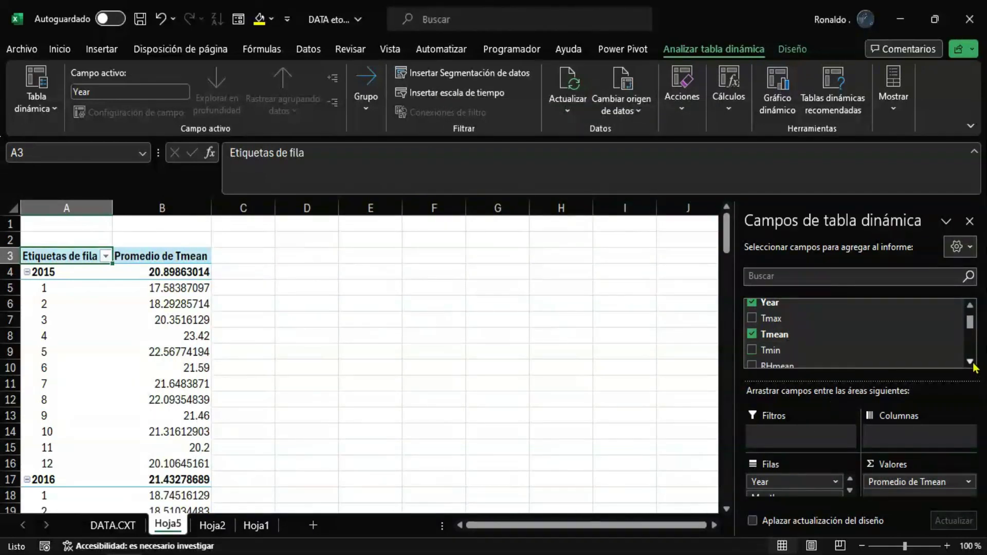
left_click_drag(787, 307, 952, 494)
left_click(953, 491)
left_click(859, 467)
left_click(489, 251)
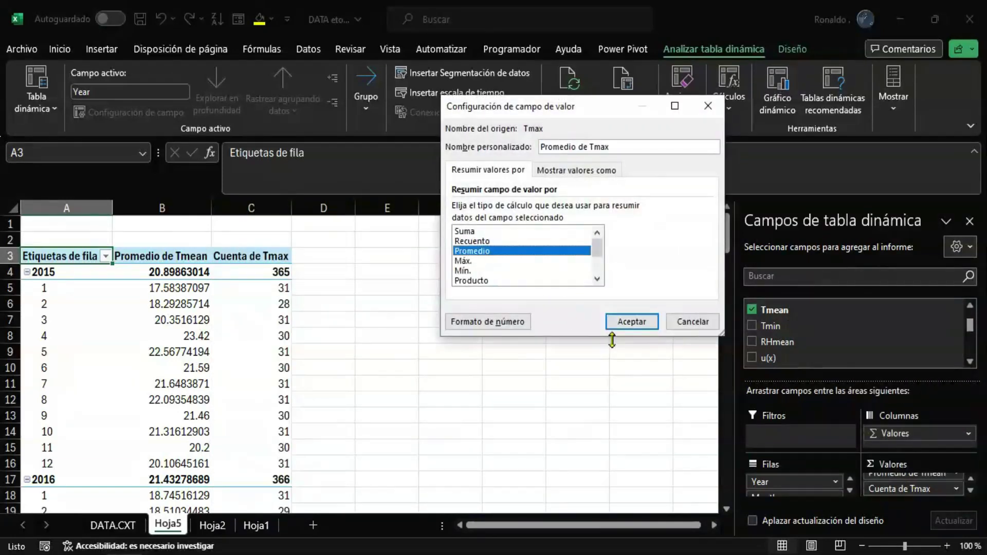
left_click(628, 323)
Add Tmin to the pivot table values, summarise it by average (Promedio) and move it to the end of the values.
left_click_drag(778, 327, 920, 497)
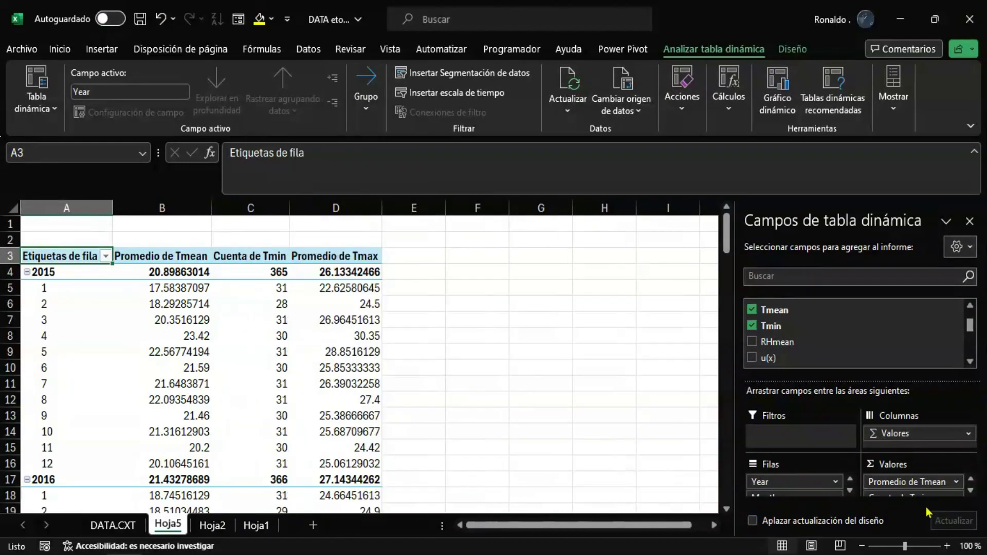
scroll(960, 489, "down", 1)
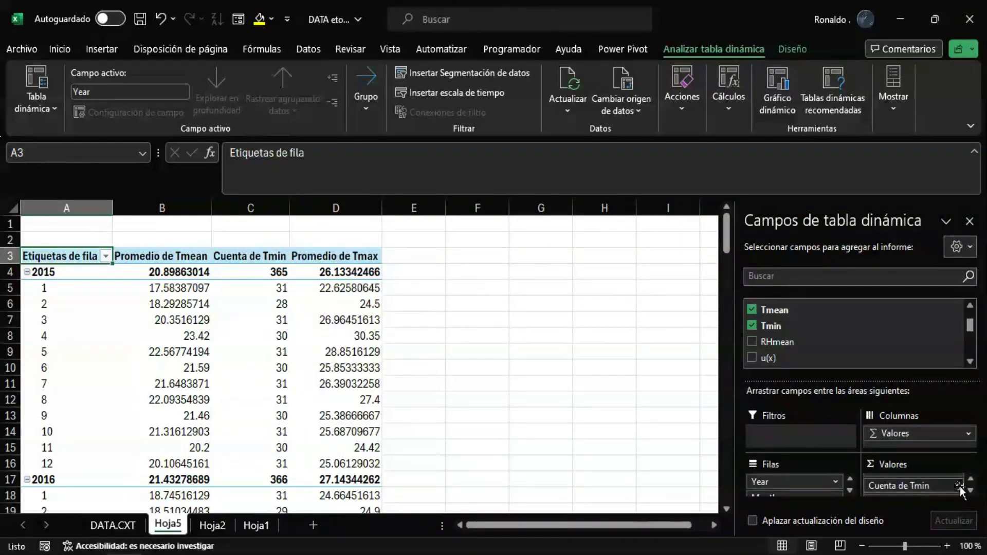
left_click(958, 486)
left_click(844, 492)
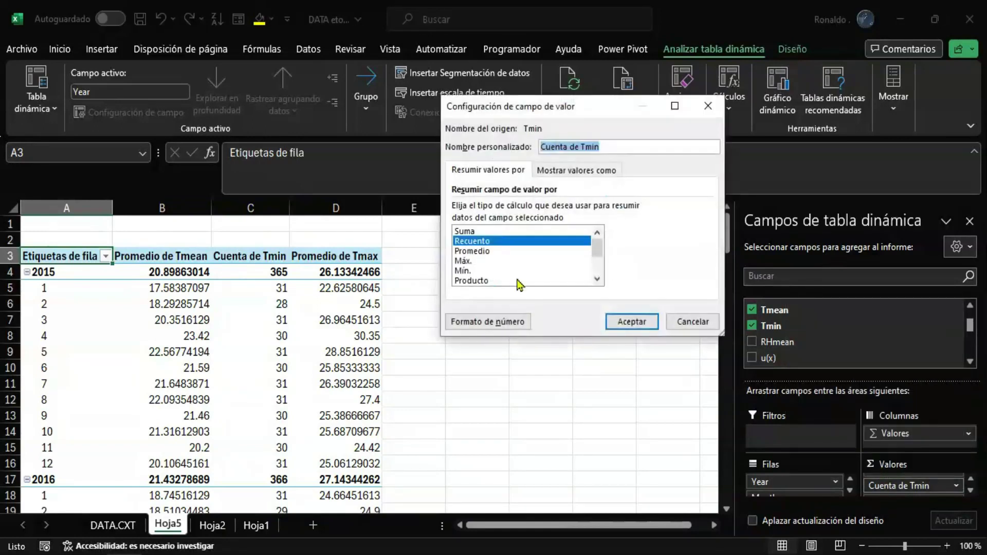
left_click(472, 251)
left_click(630, 322)
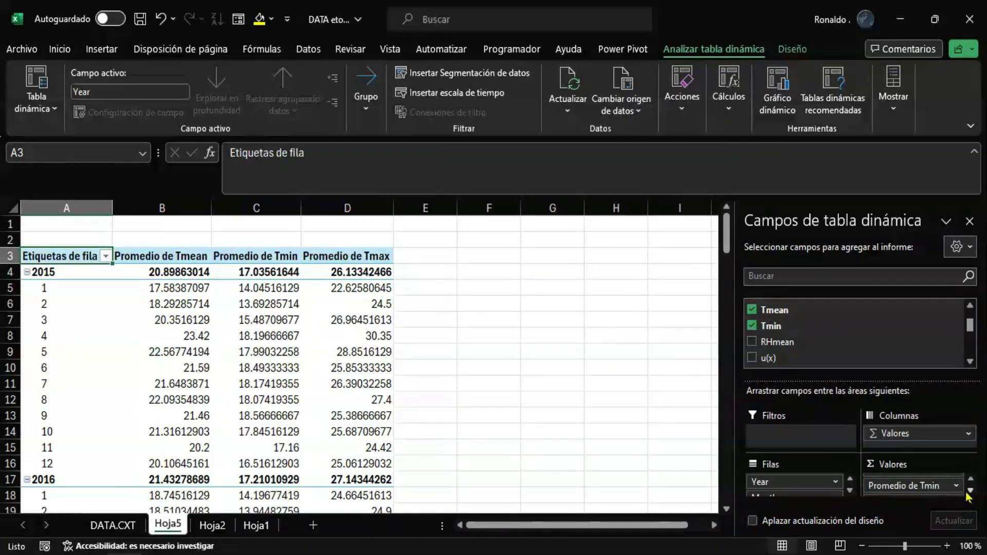
left_click(928, 485)
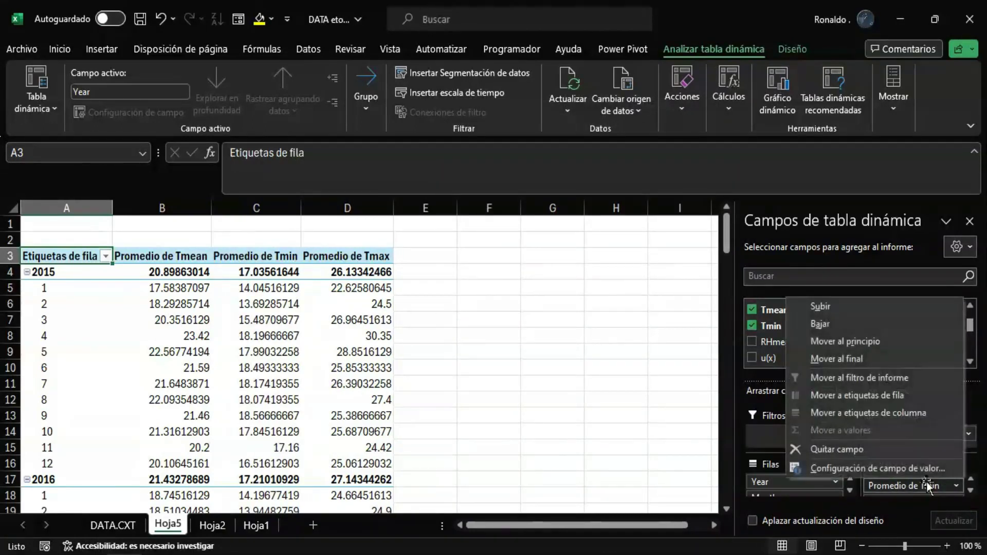
left_click(896, 363)
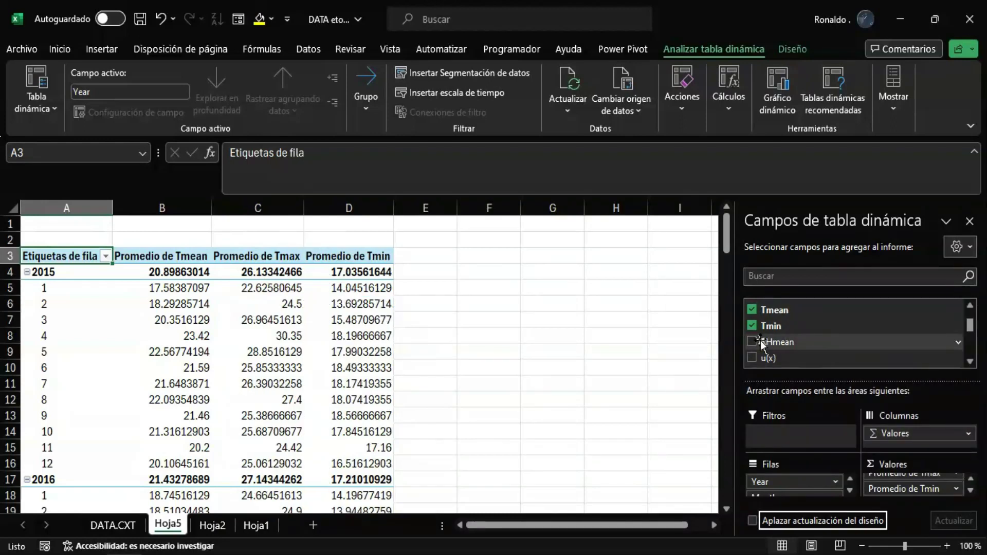
Add RHmean to the pivot table values and summarise it by average (Promedio).
left_click_drag(764, 344, 932, 497)
scroll(975, 492, "down", 3)
scroll(972, 489, "up", 2)
left_click(935, 483)
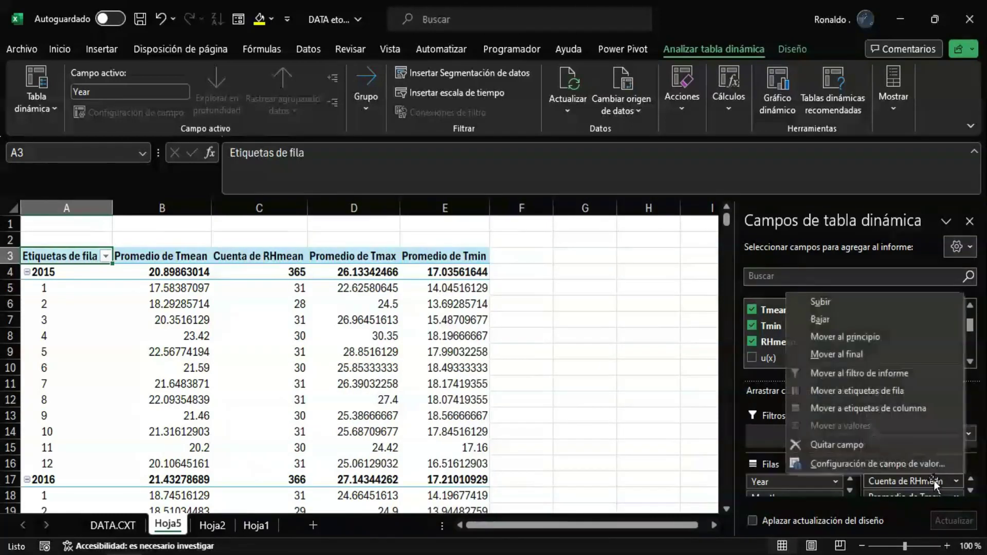
left_click(895, 466)
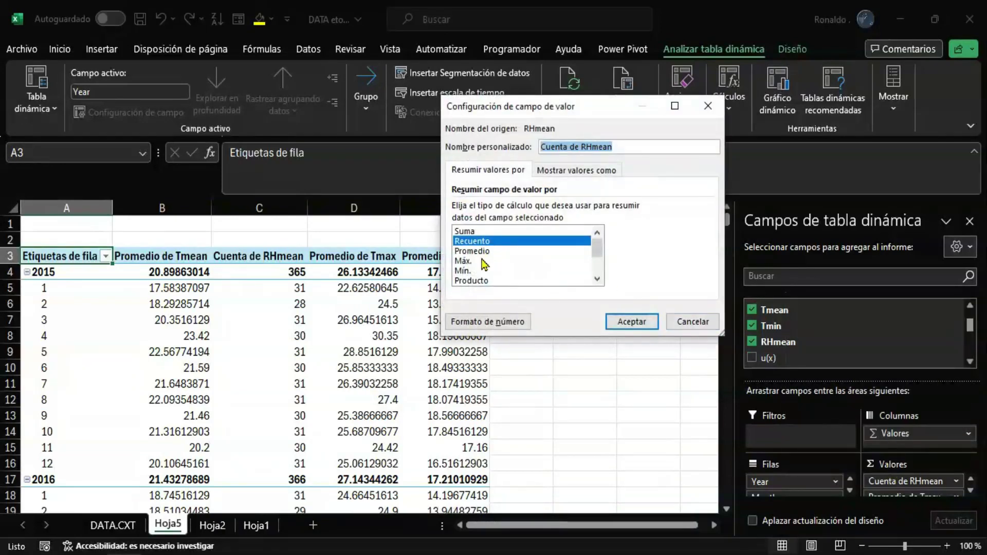
left_click(482, 251)
left_click(637, 323)
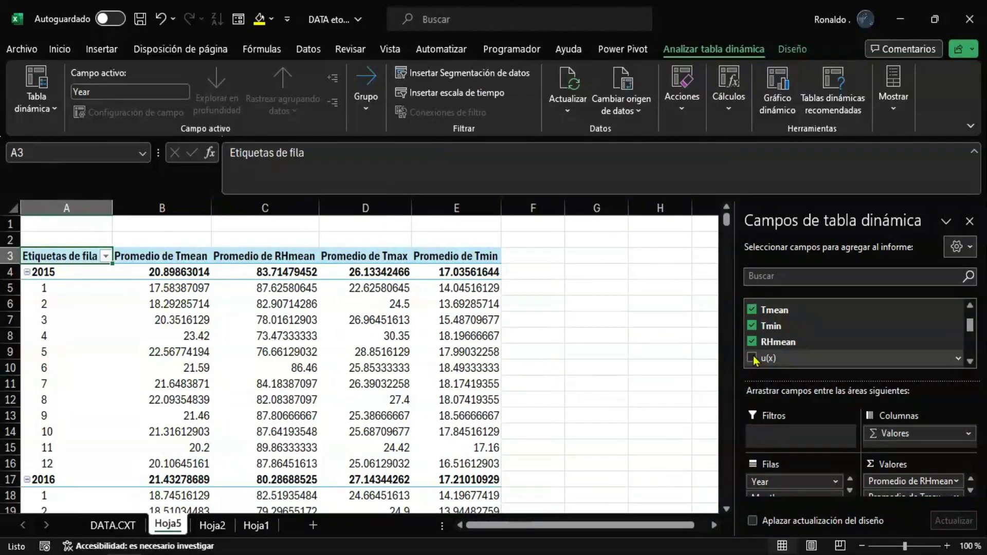
Add u(x) to the pivot table as a value field, not a row field, and summarise it by average (Promedio).
left_click(752, 358)
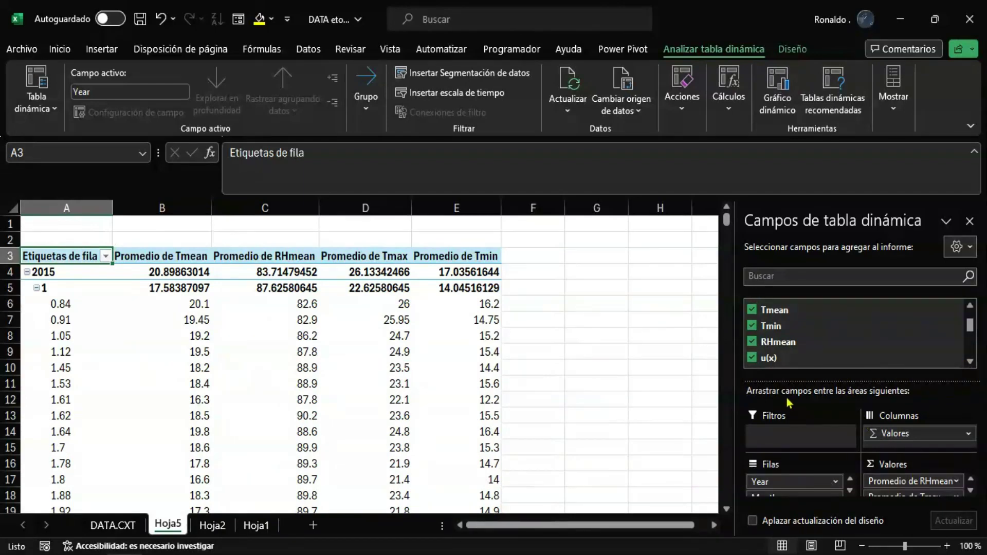
left_click(752, 358)
left_click_drag(778, 360, 913, 488)
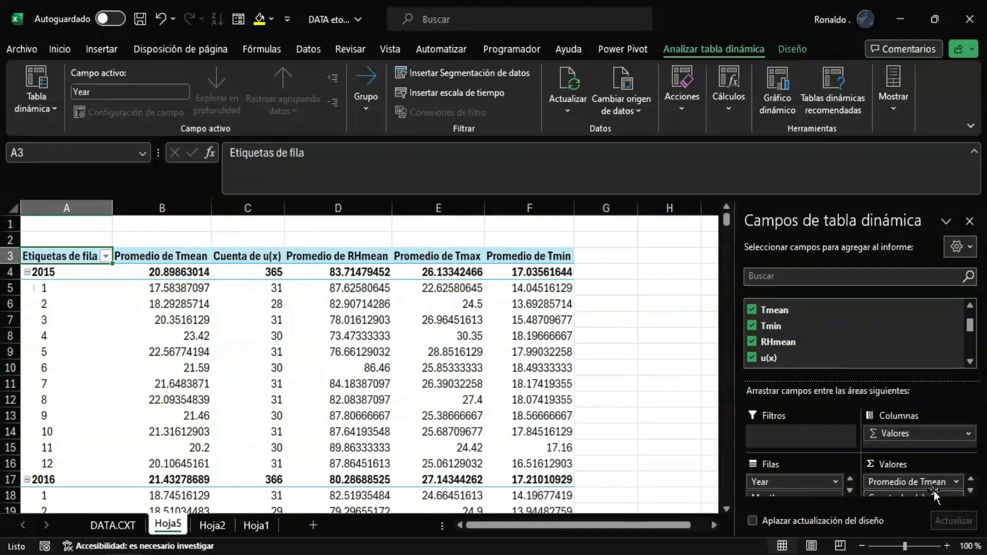
left_click(970, 491)
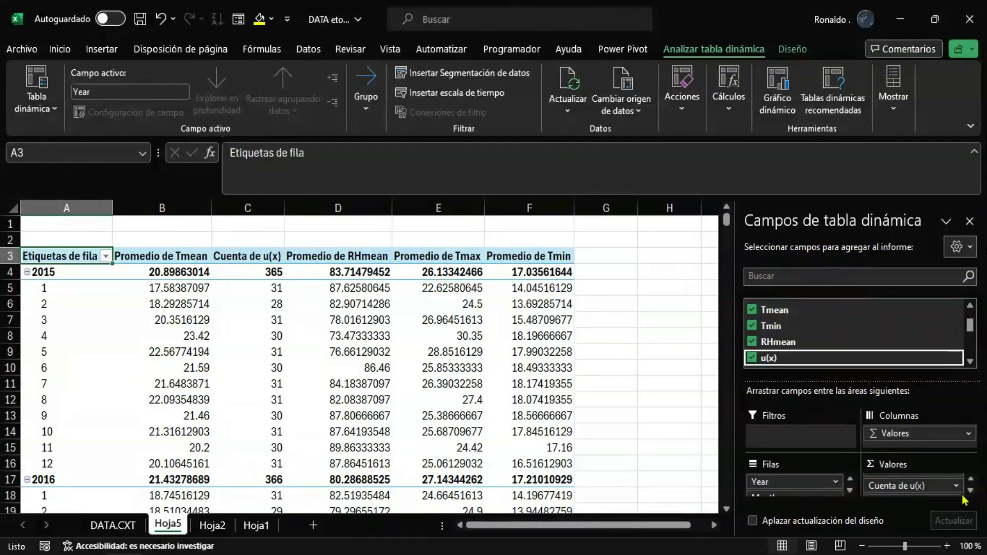
left_click(939, 487)
left_click(894, 469)
left_click(481, 253)
left_click(629, 322)
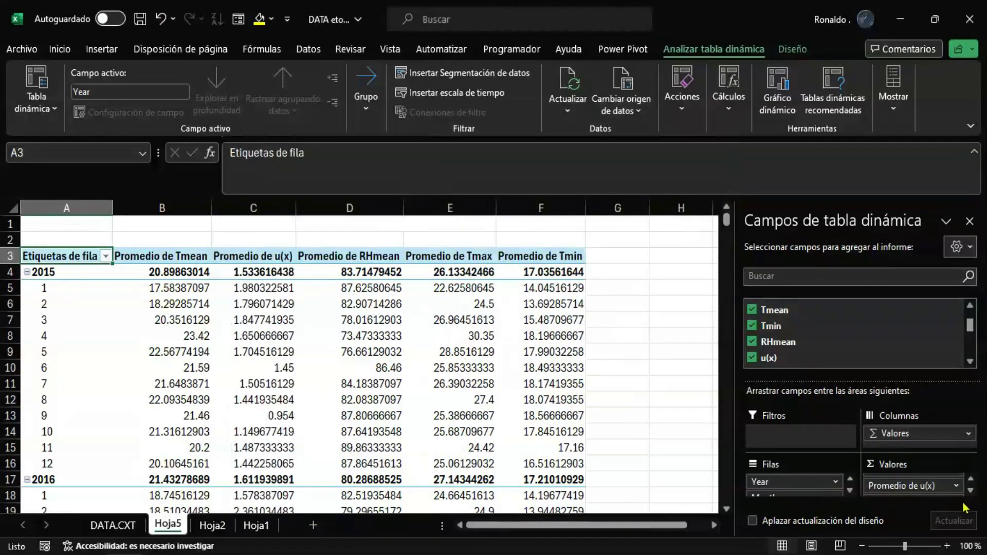
Move the u(x) average to the end of the pivot table's values.
left_click(972, 365)
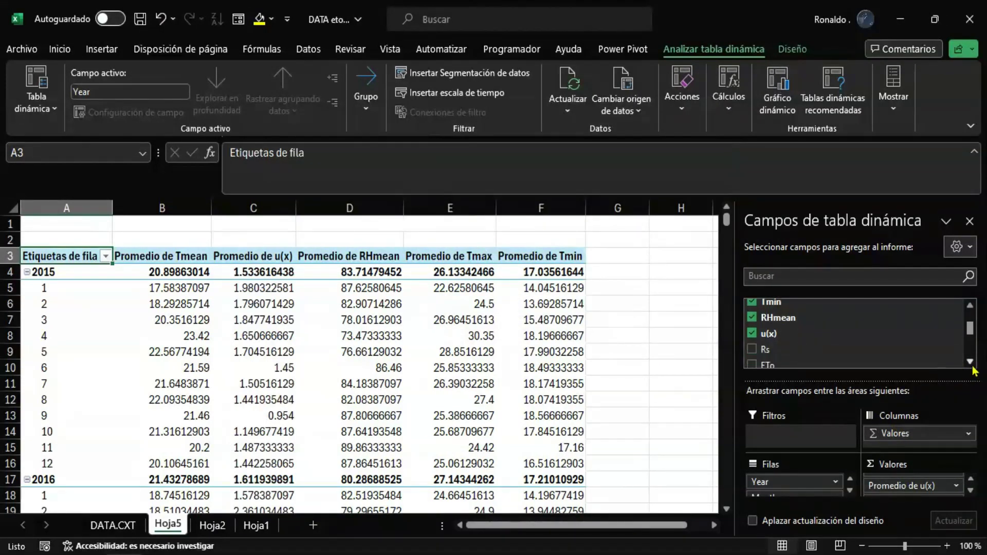
left_click(945, 486)
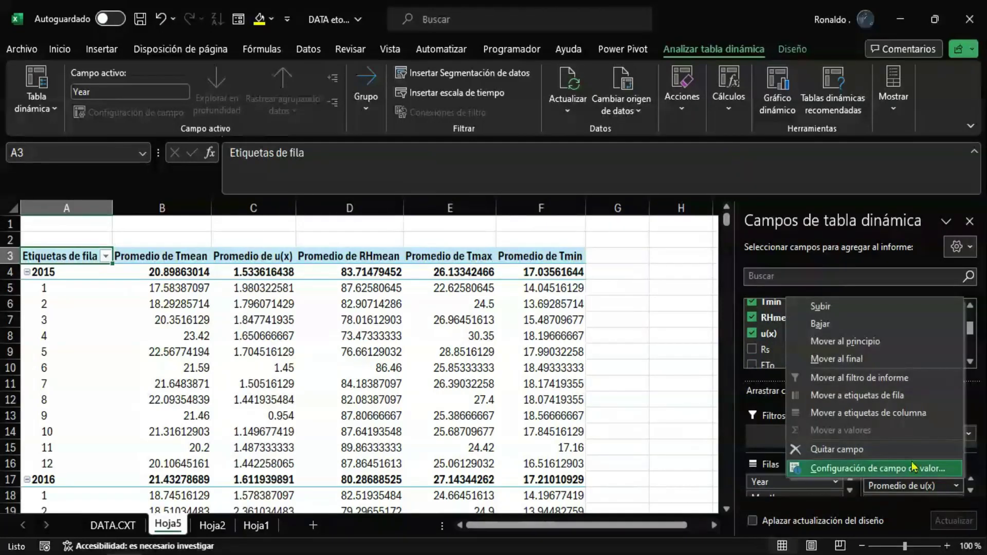
left_click(885, 359)
left_click(971, 492)
left_click(971, 492)
left_click(971, 492)
left_click(971, 491)
left_click(971, 479)
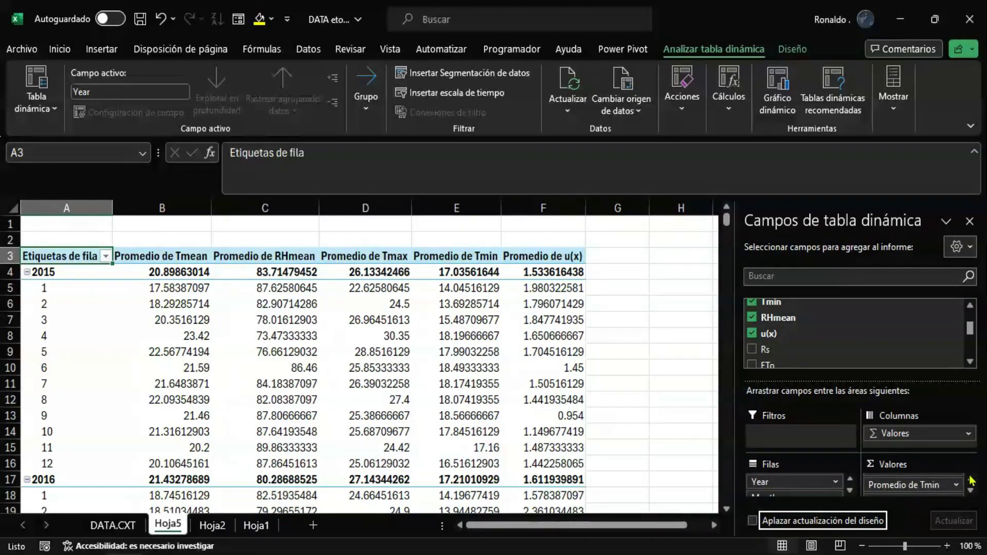
Add Rs to the pivot table values, summarise it by average (Promedio) and move it to the end of the values.
scroll(792, 346, "down", 2)
left_click_drag(905, 458, 905, 485)
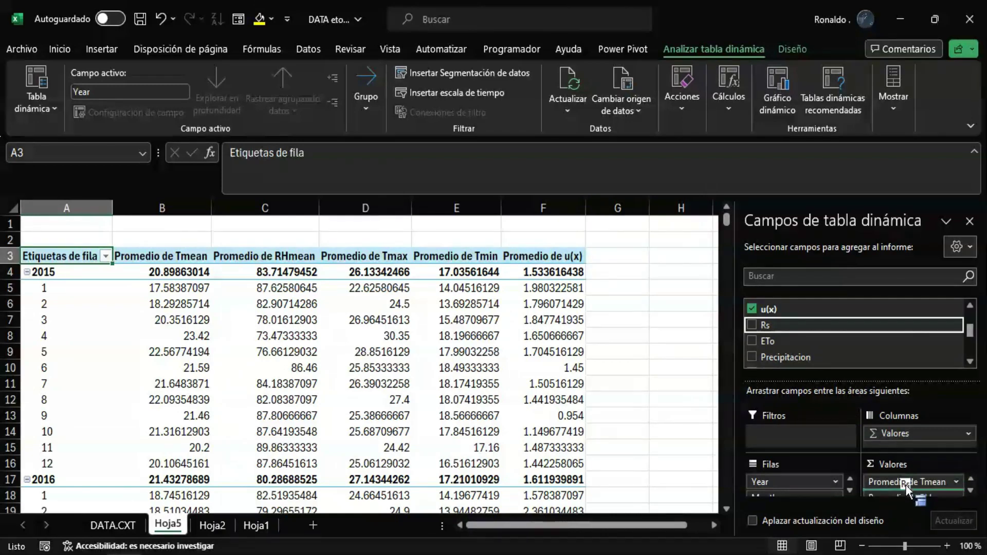
left_click(970, 491)
left_click(946, 486)
left_click(920, 523)
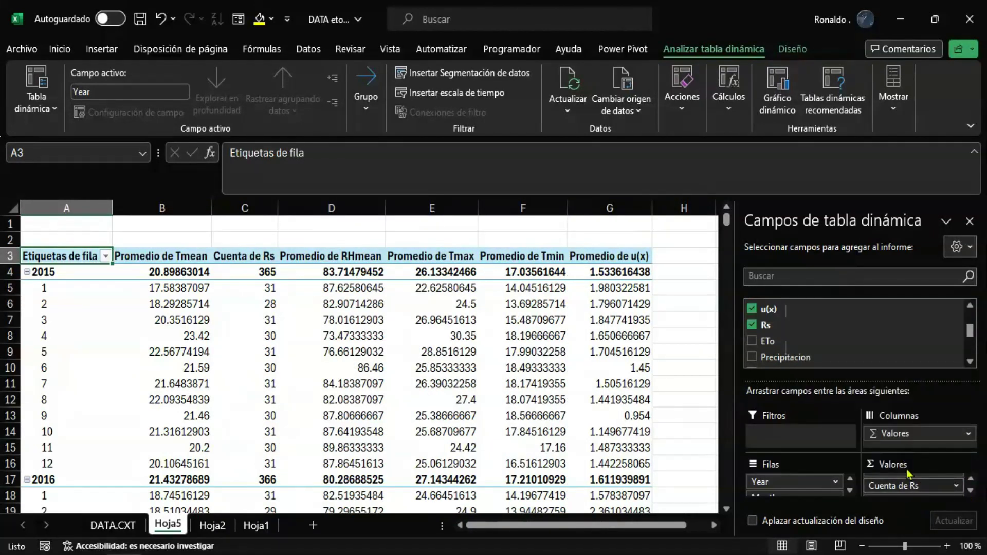
left_click(470, 248)
left_click(631, 323)
left_click(954, 485)
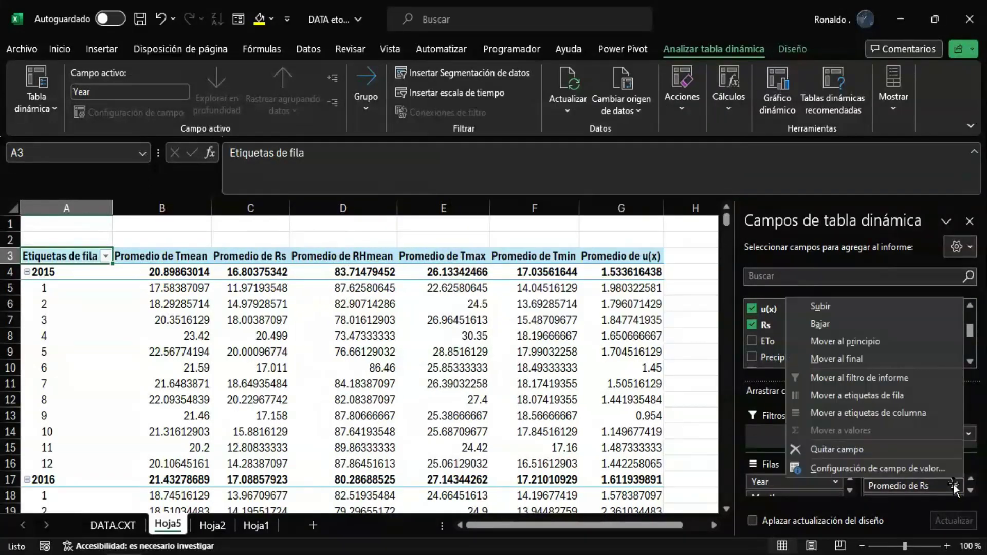
left_click(867, 359)
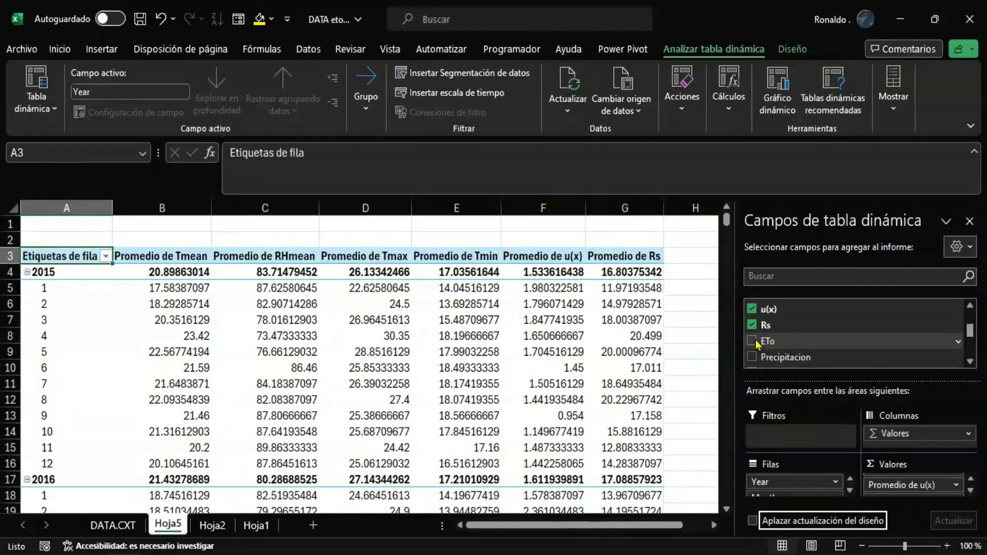
Add ETo to the pivot table as a value field, summarise it by average (Promedio) and move it to the end of the values.
left_click(752, 342)
left_click(767, 342)
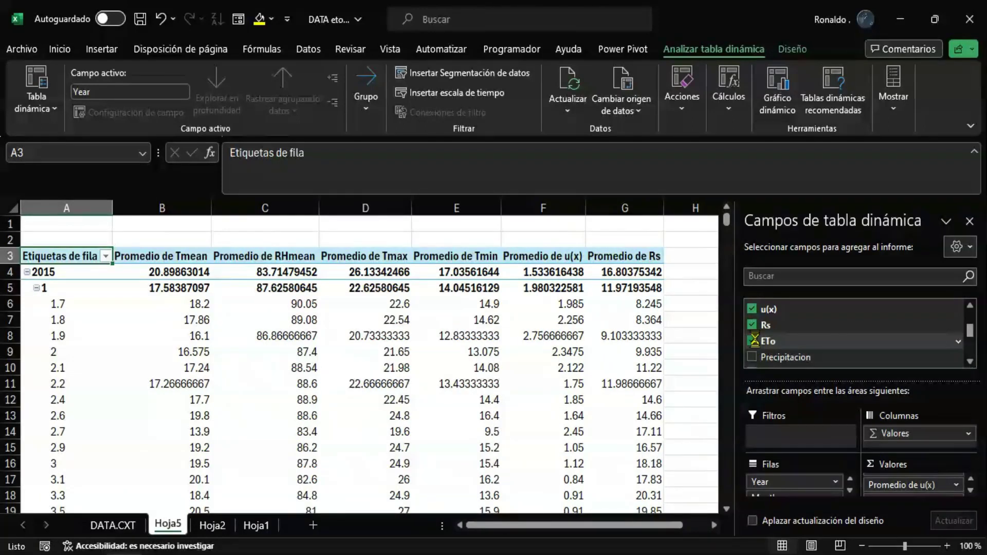
left_click_drag(783, 341, 918, 484)
left_click(971, 493)
left_click(956, 485)
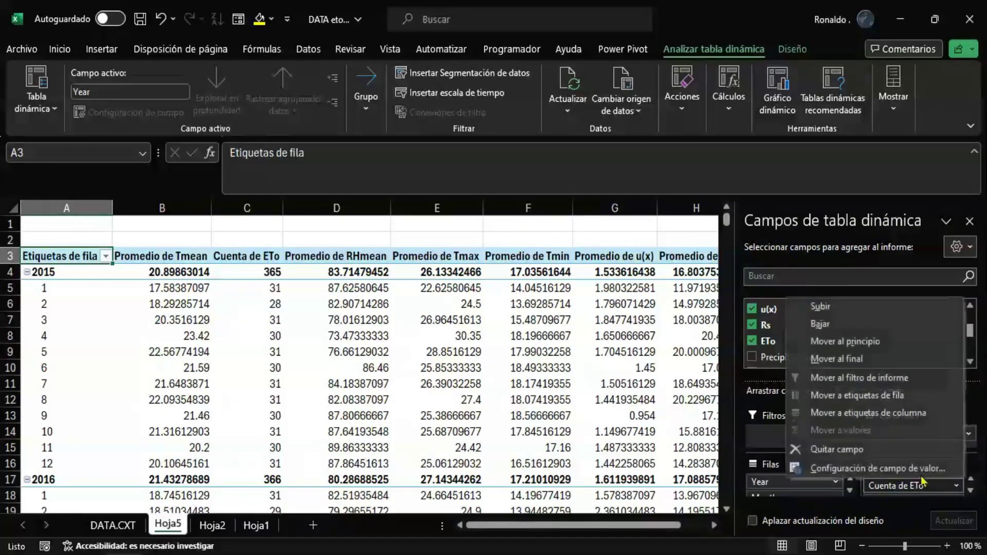
left_click(919, 469)
left_click(501, 259)
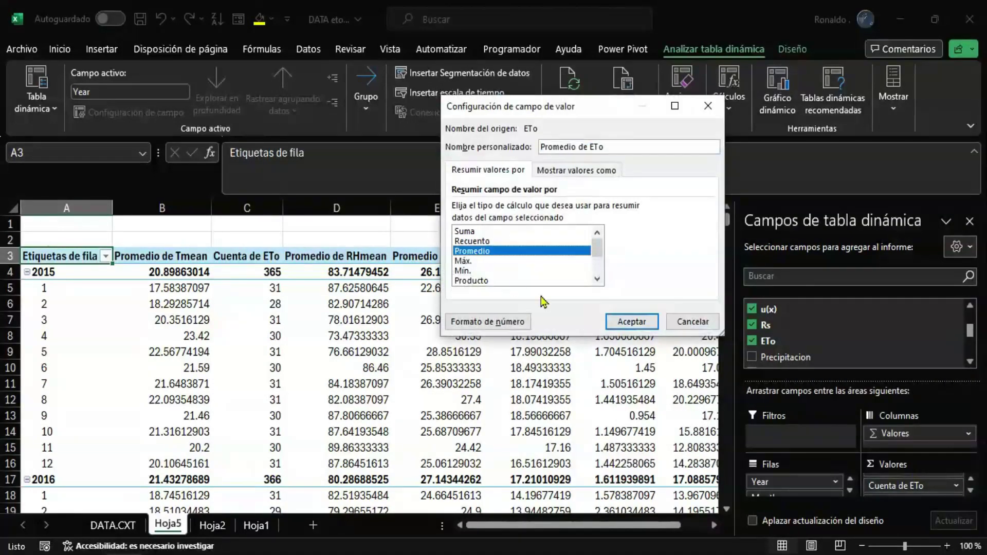
left_click(622, 322)
left_click(951, 486)
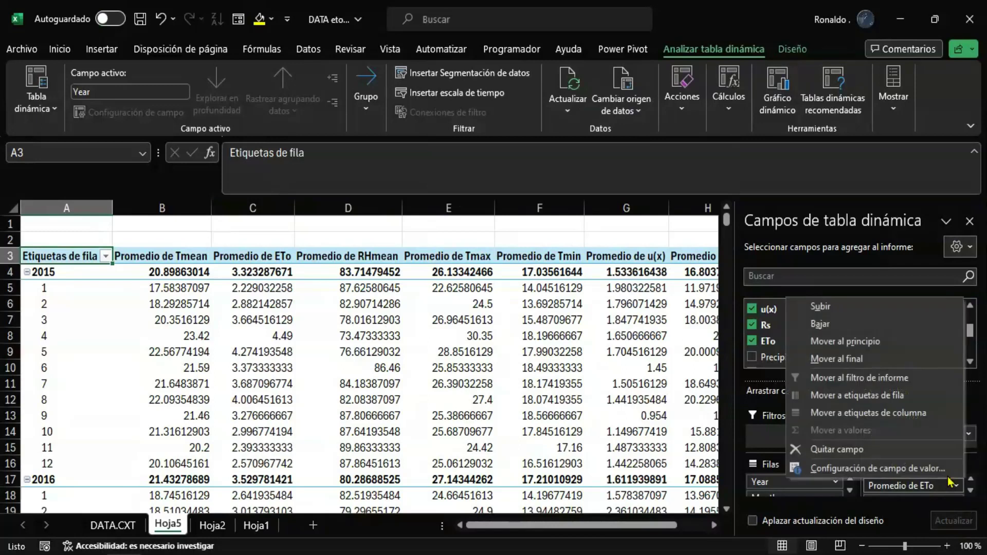
left_click(862, 358)
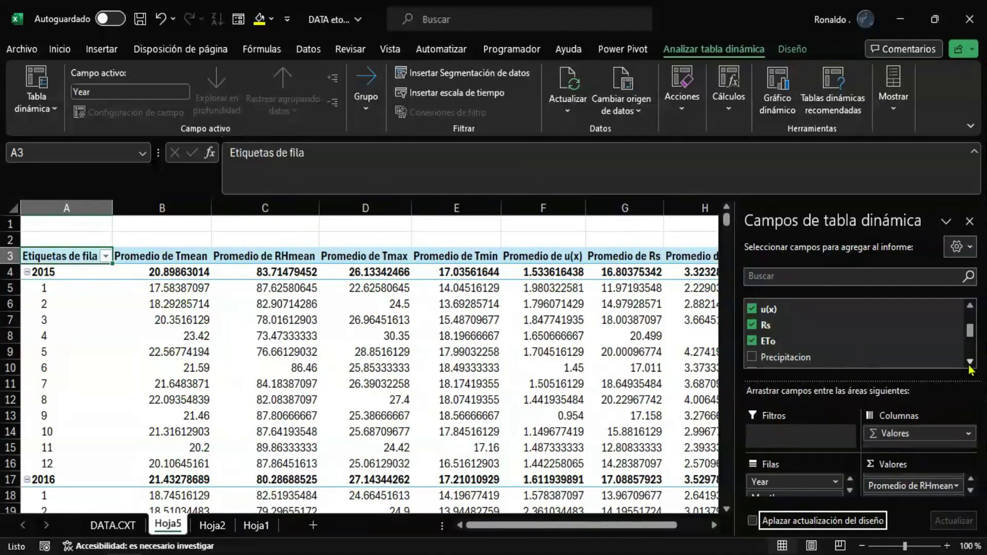
Add Precipitacion to the pivot table values, summarise it by average (Promedio) and move it to the end of the values.
scroll(926, 362, "down", 1)
left_click(803, 346)
left_click(754, 346)
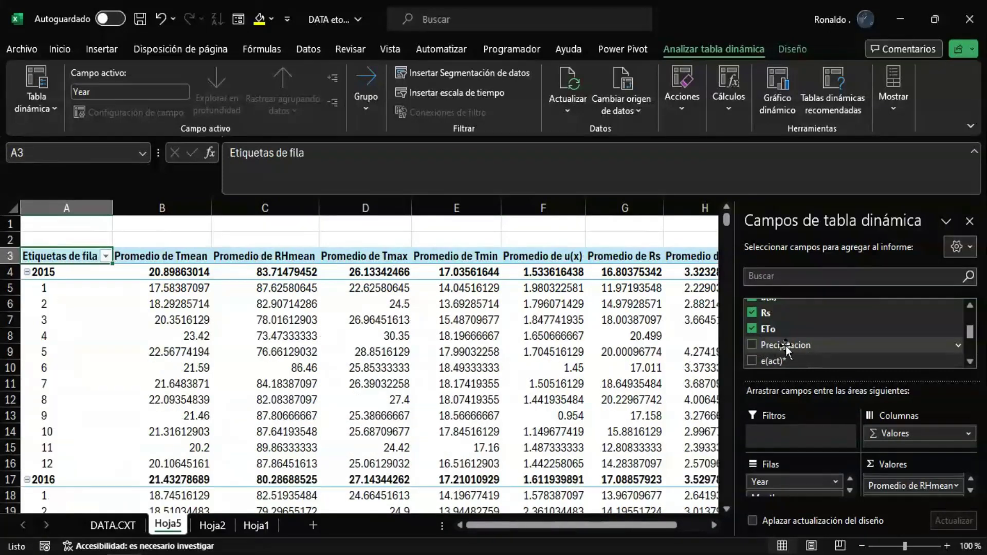
left_click_drag(800, 346, 915, 481)
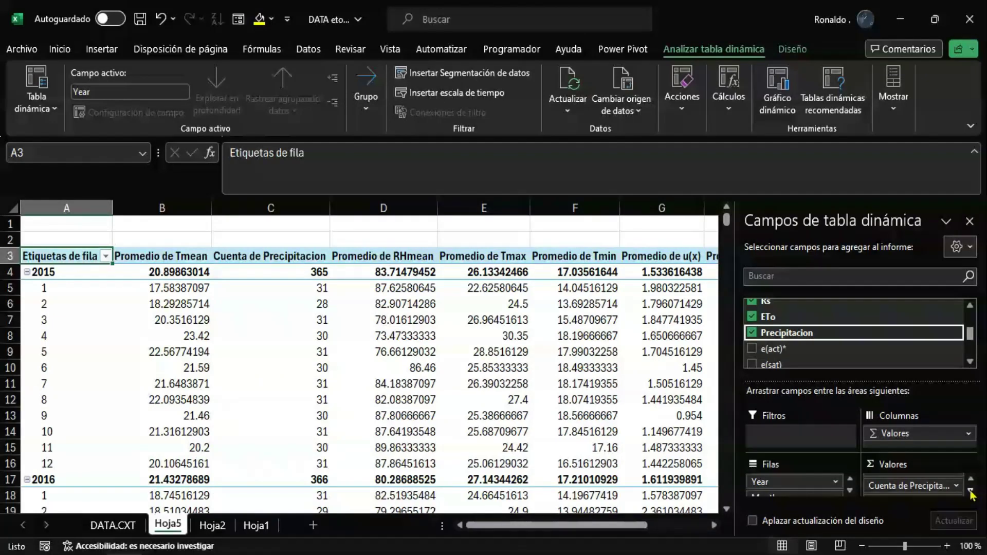
left_click(946, 493)
left_click(921, 469)
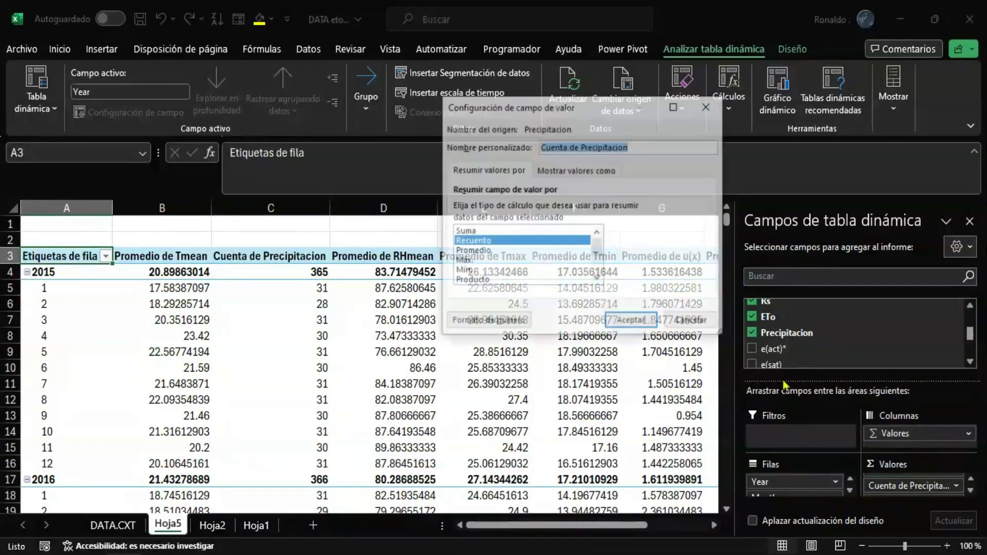
left_click(503, 251)
left_click(632, 321)
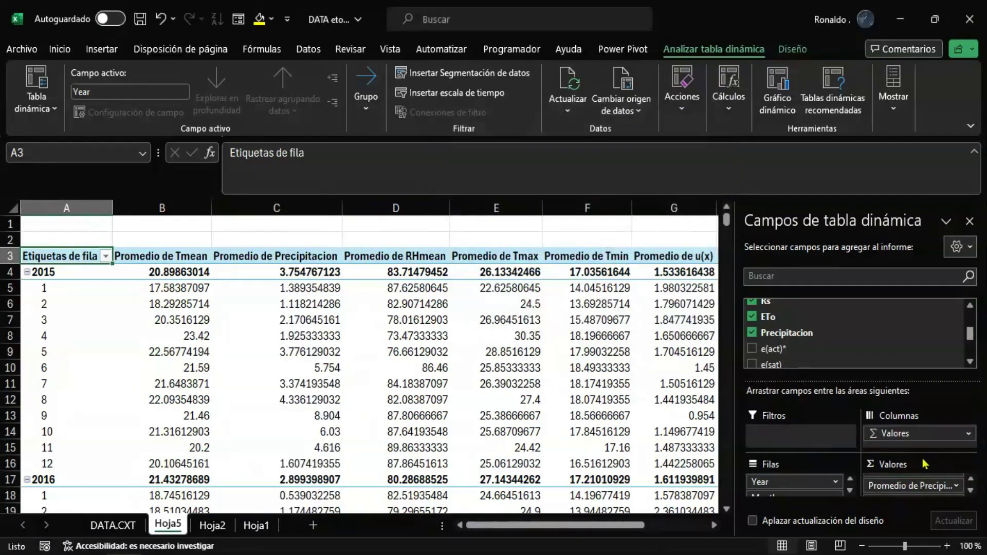
left_click(954, 485)
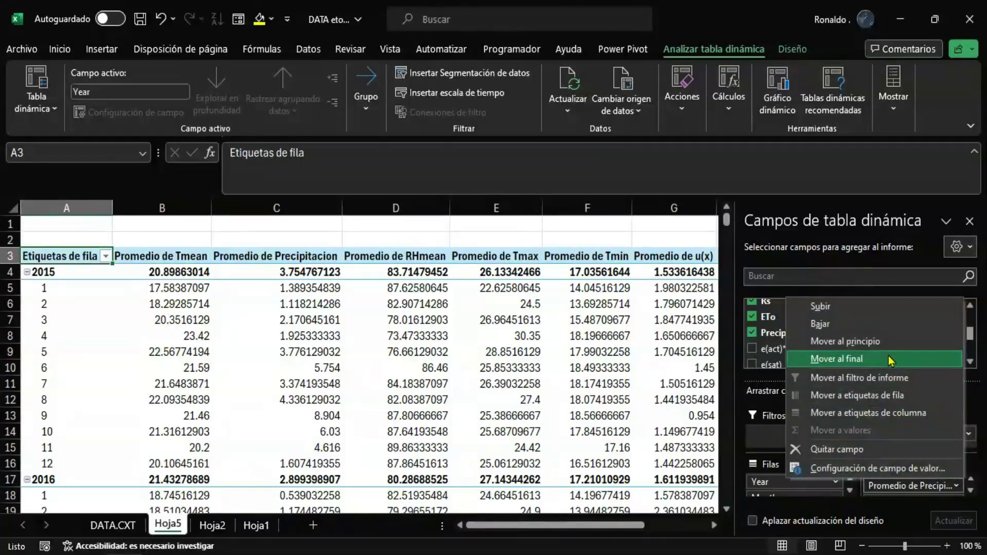
left_click(864, 360)
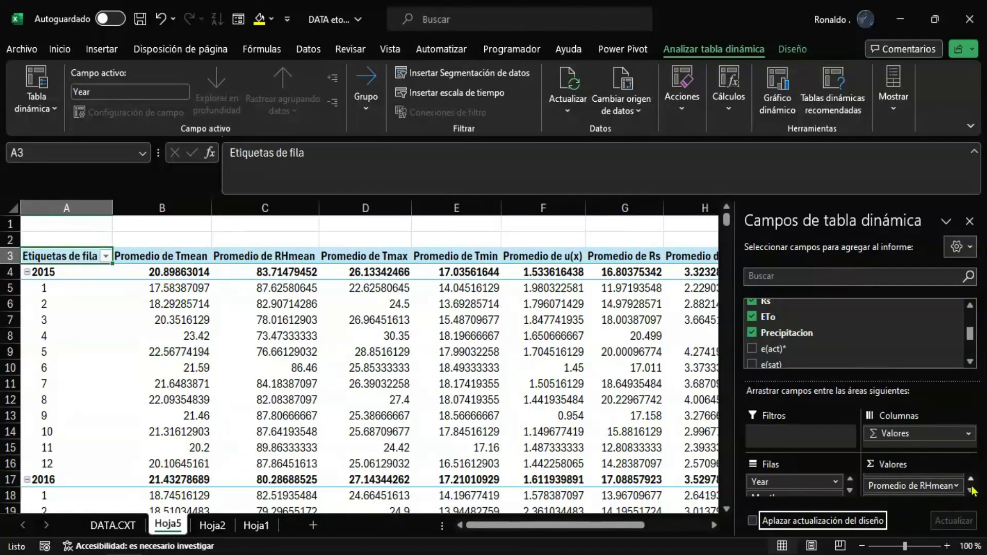
Move the RHmean average down two places in the pivot table's values so it follows Tmax and Tmin.
left_click(972, 485)
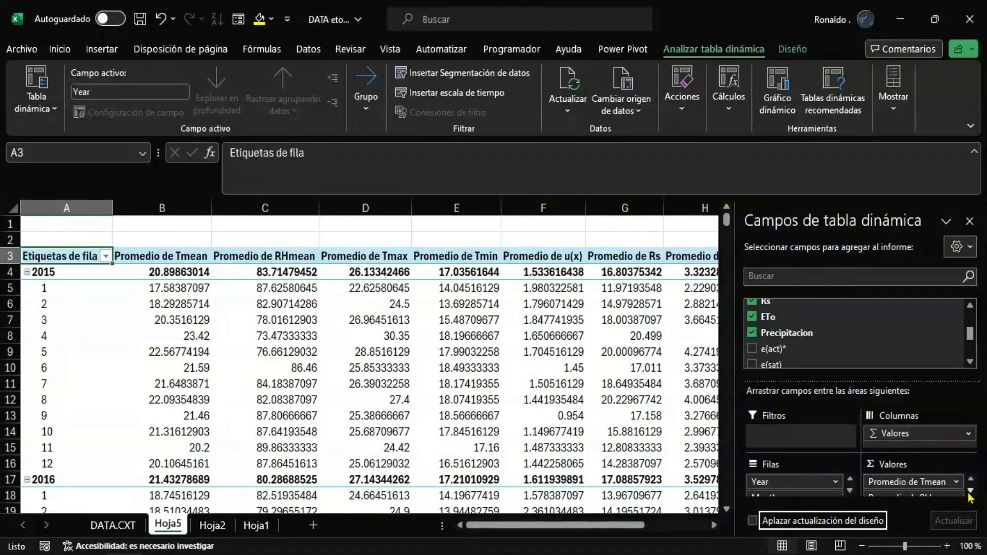
left_click(971, 491)
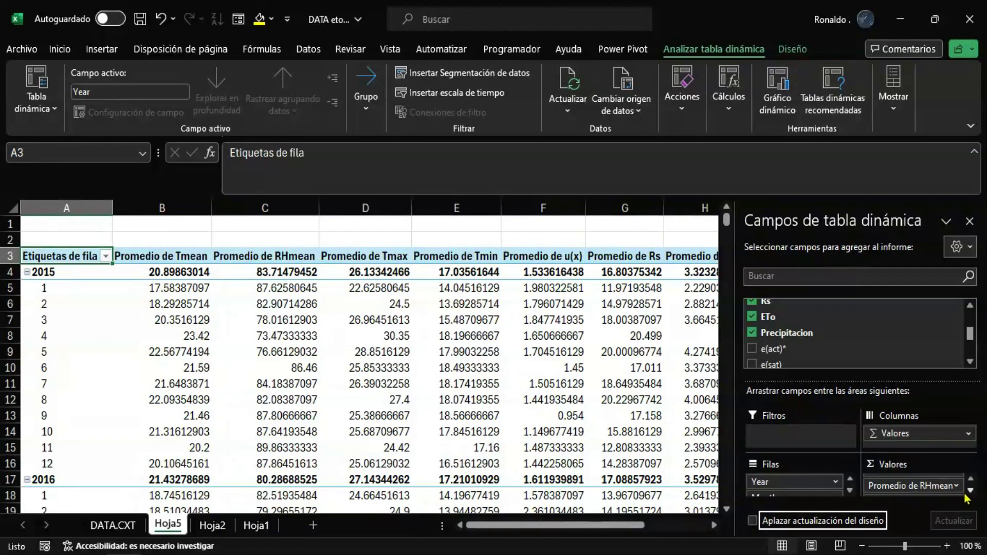
left_click(934, 486)
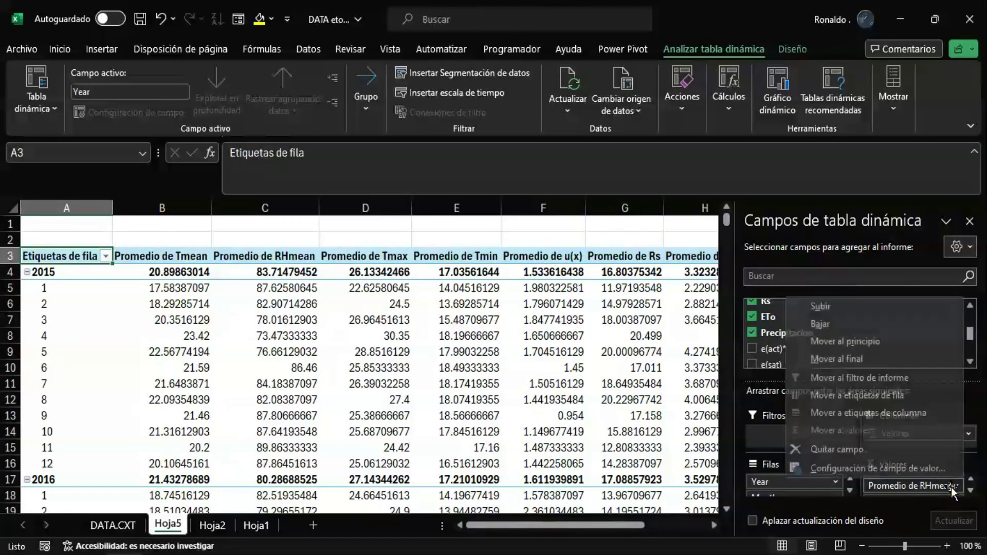
left_click(869, 324)
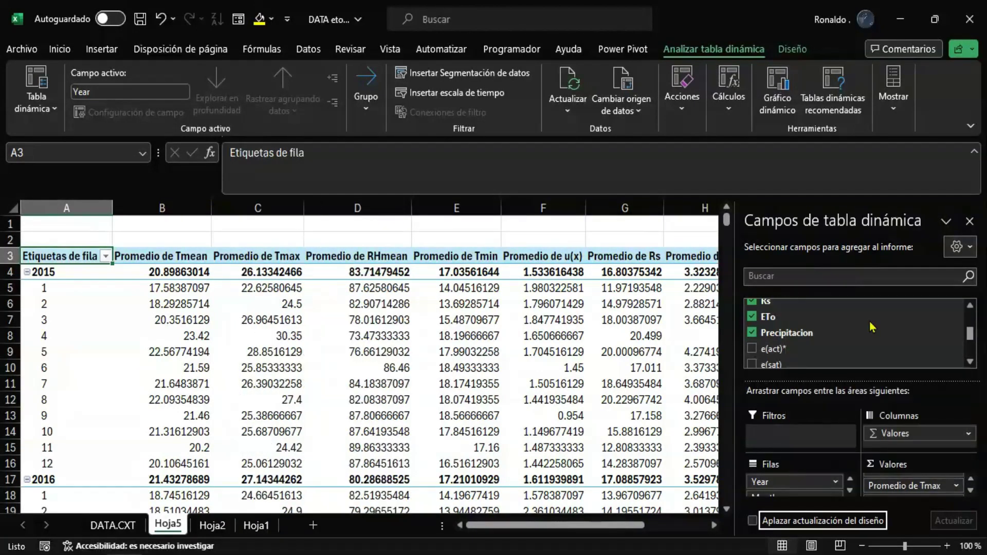
left_click(971, 481)
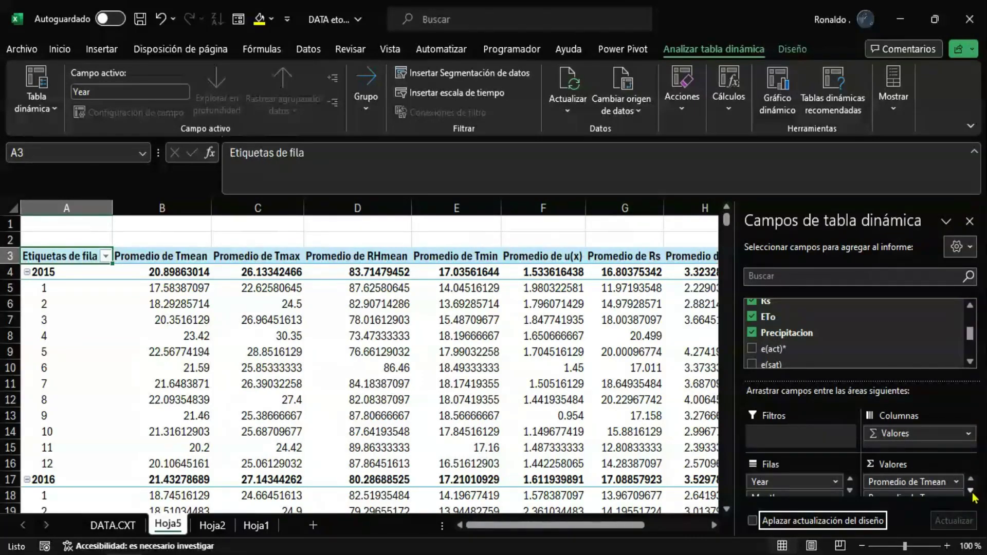
left_click(970, 491)
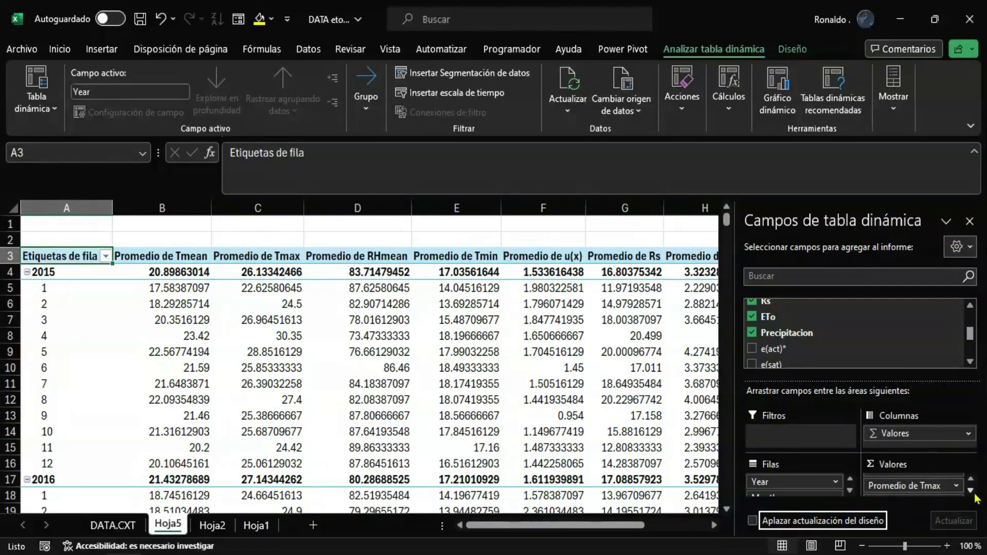
left_click(971, 491)
left_click(918, 490)
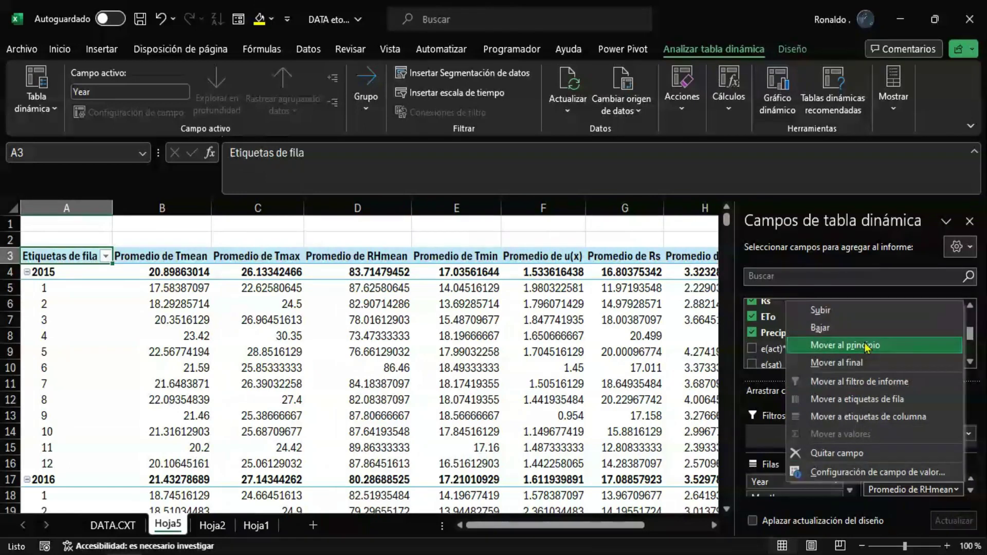
left_click(833, 328)
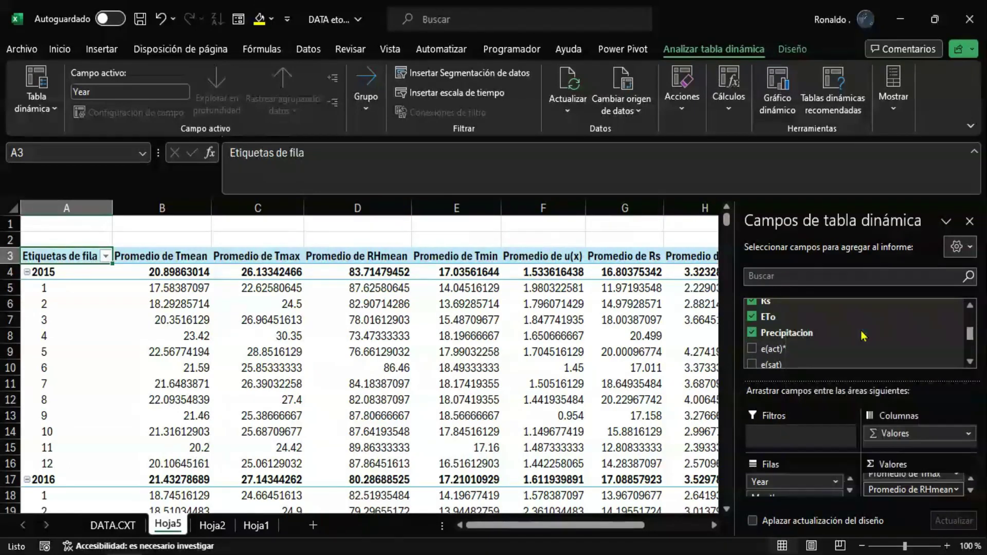
Check the order of the remaining value fields and close the pivot table field list.
left_click(970, 491)
left_click(970, 491)
left_click(970, 492)
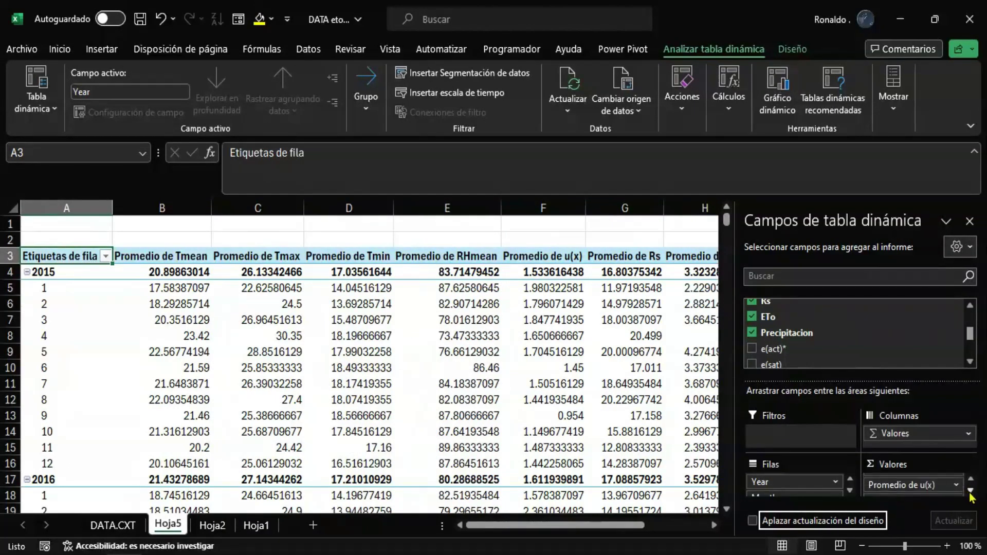
scroll(958, 492, "down", 2)
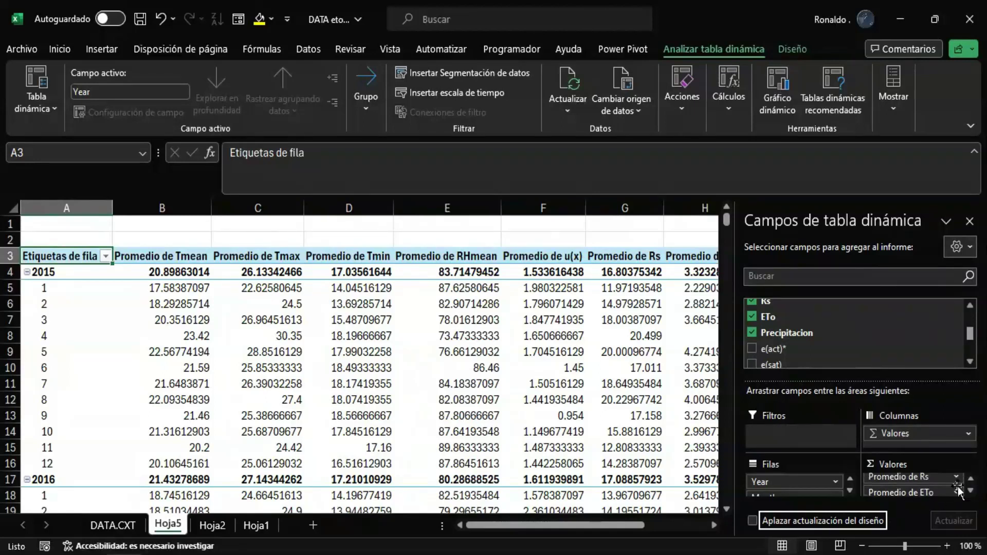
left_click(971, 492)
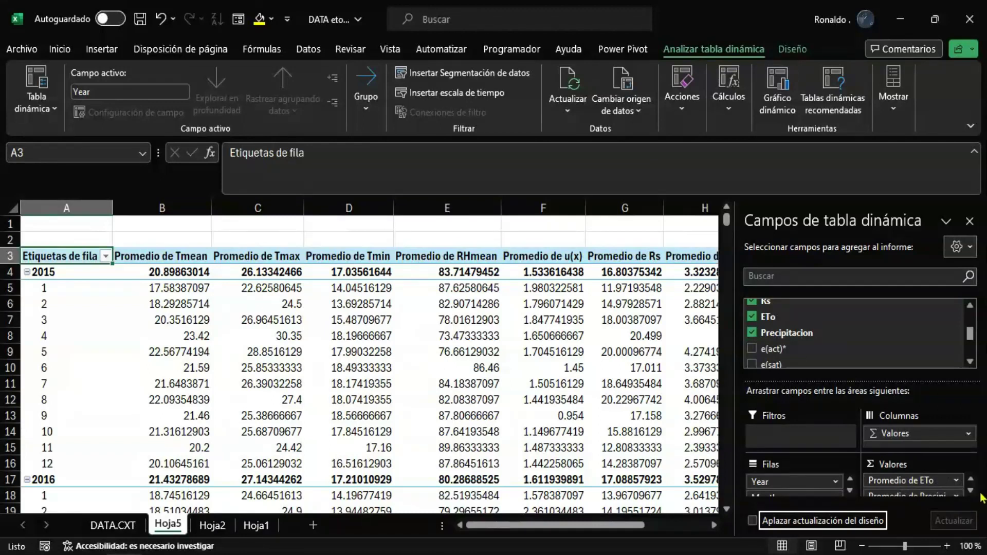
left_click(971, 493)
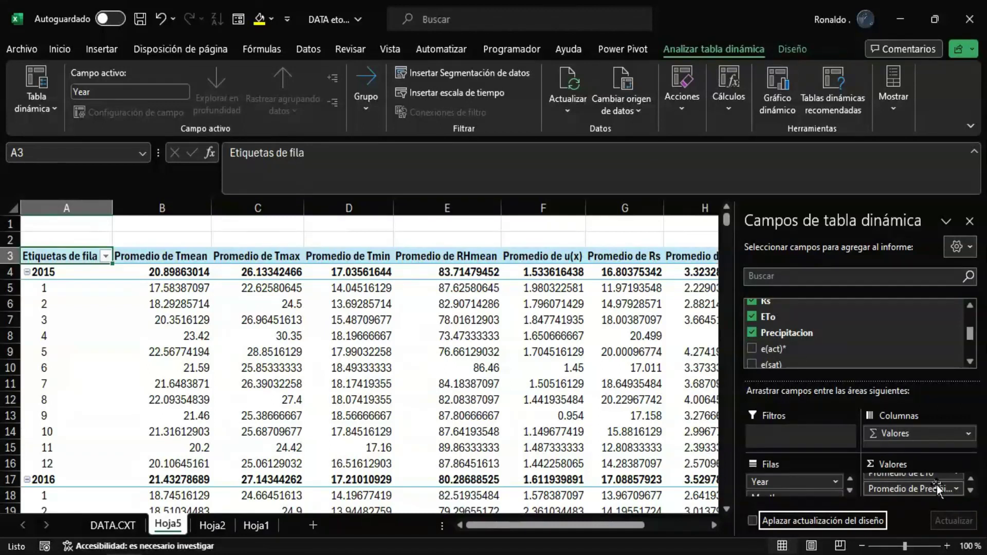
left_click(975, 220)
left_click(440, 335)
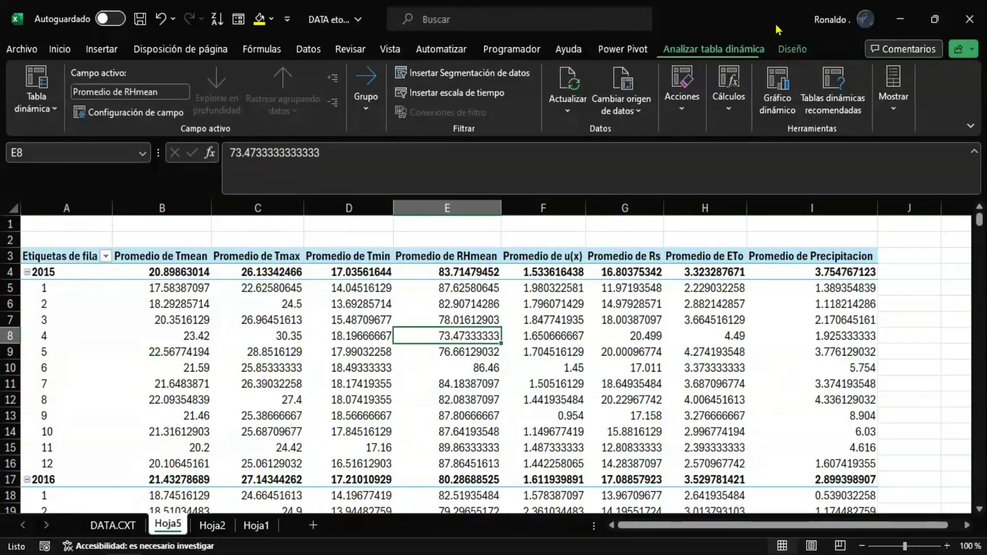
Hide the pivot table's subtotals and turn off grand totals for rows and columns.
left_click(795, 50)
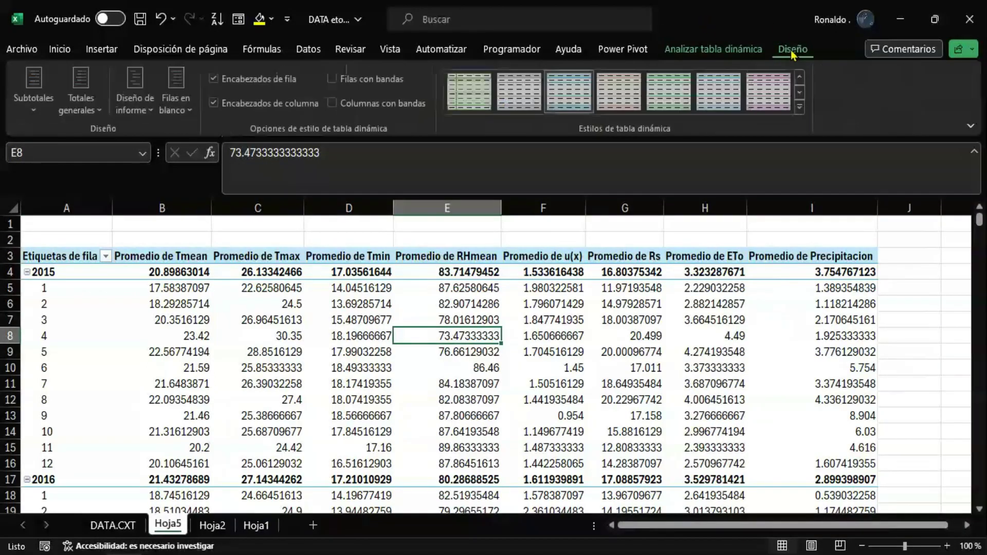
left_click(56, 113)
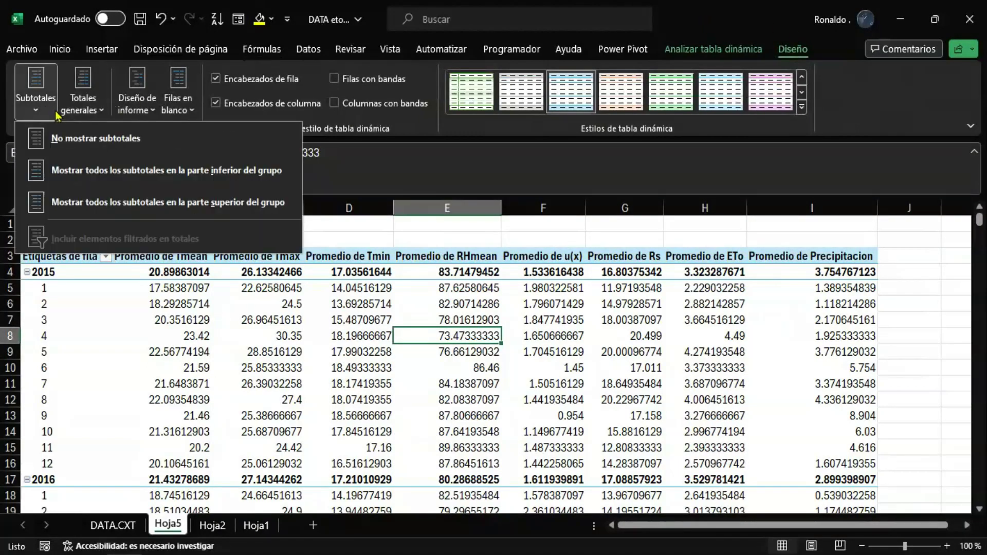
left_click(75, 140)
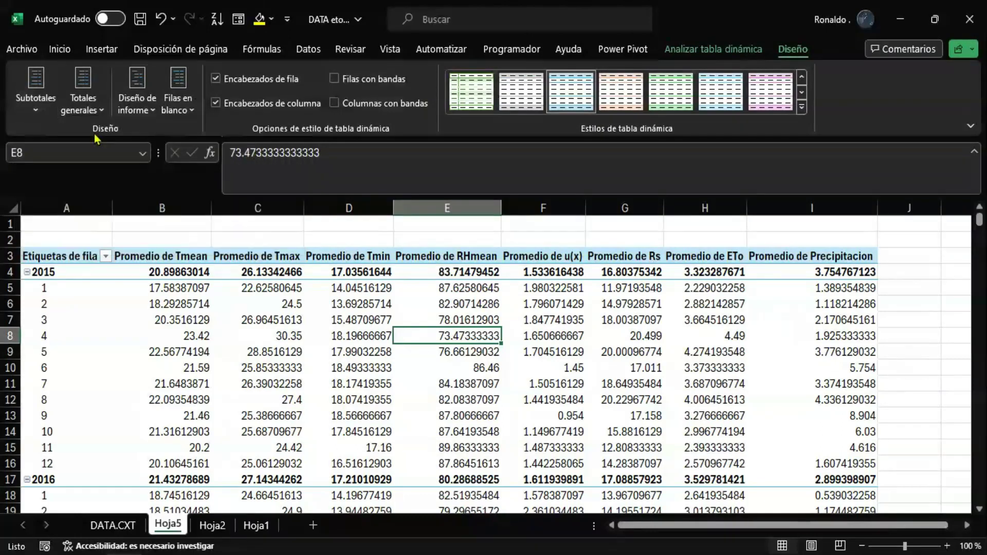
left_click(95, 106)
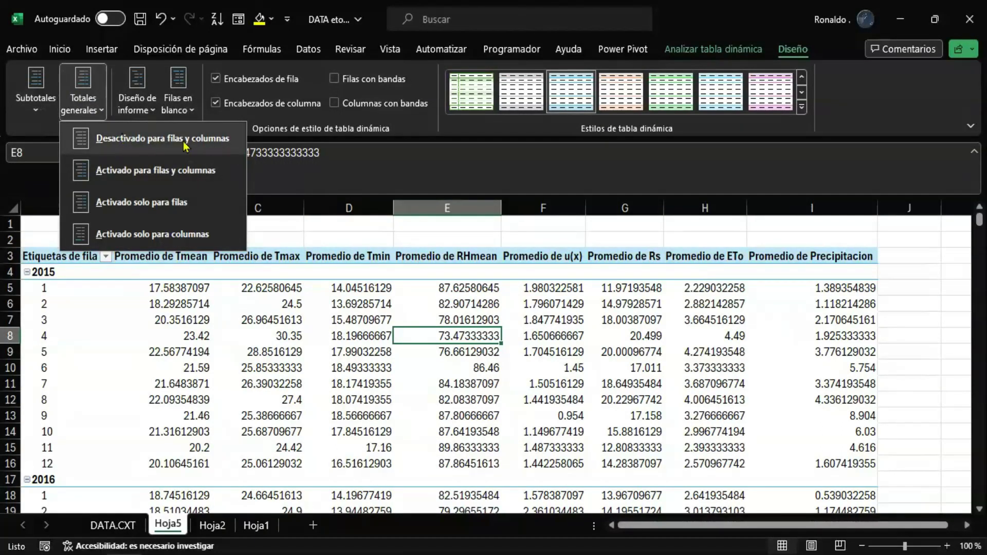
left_click(174, 146)
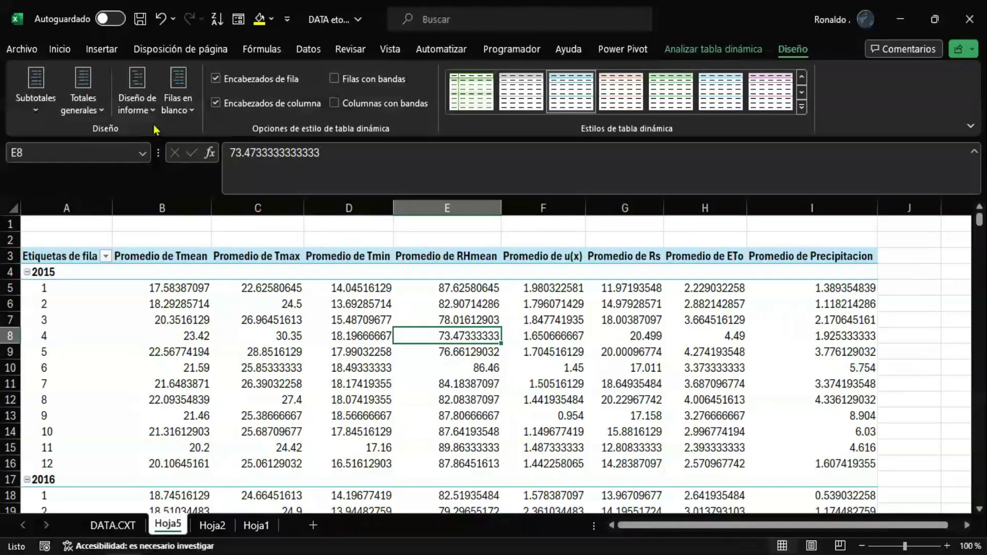
Show the pivot table in tabular form and repeat all item labels.
left_click(137, 95)
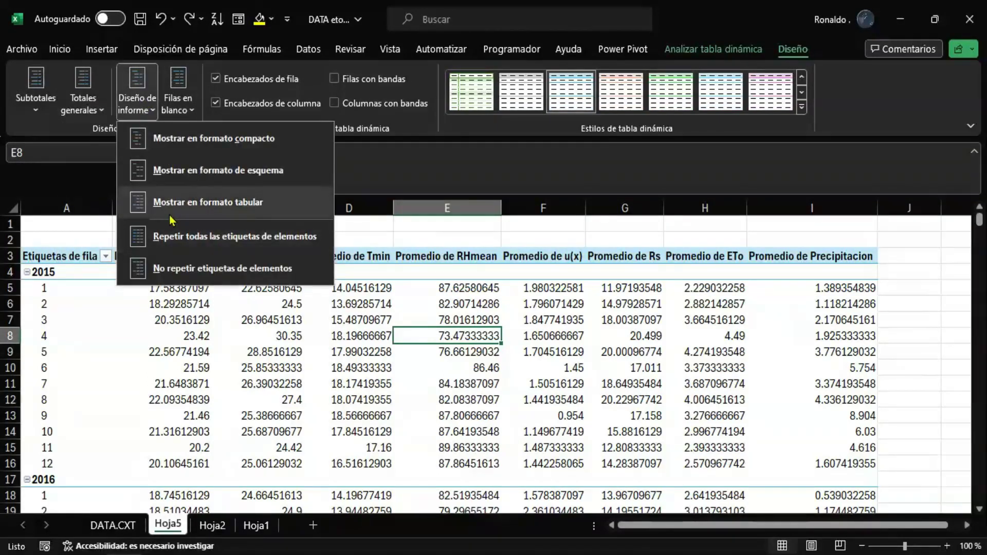
left_click(220, 207)
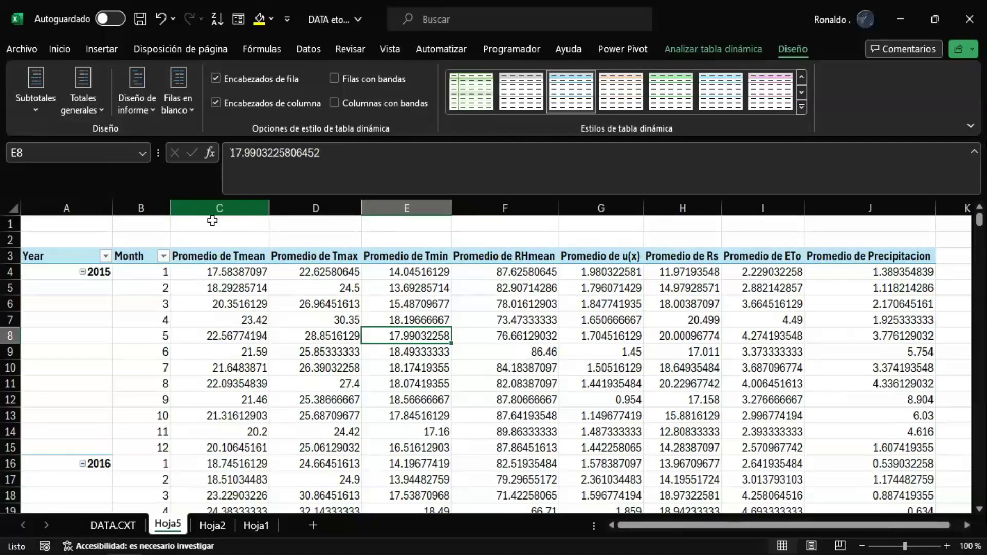
left_click(146, 103)
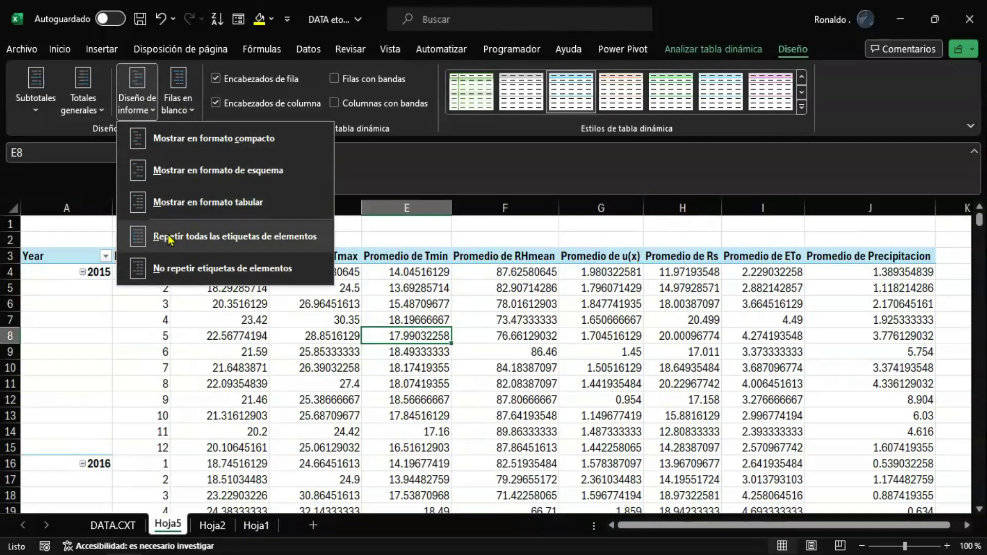
left_click(202, 237)
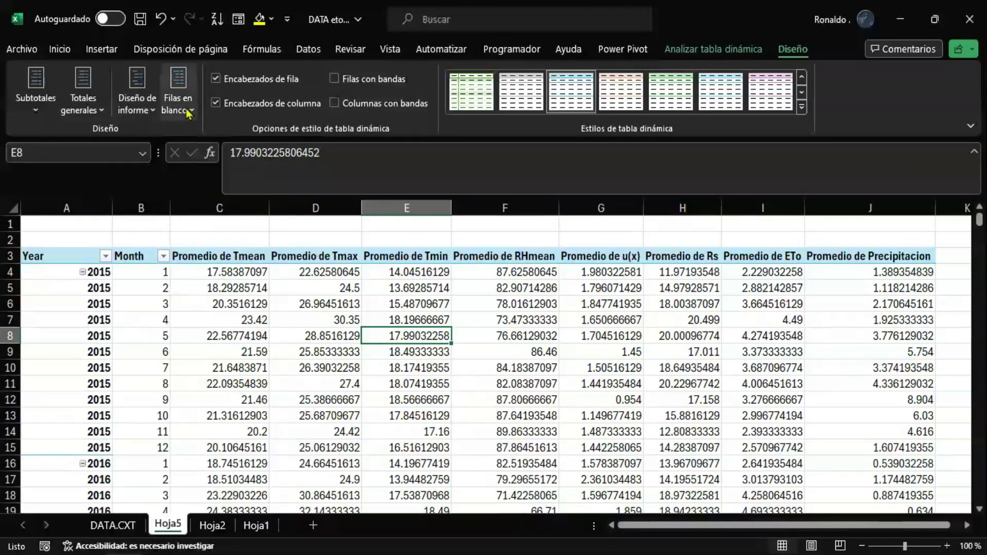
left_click(138, 98)
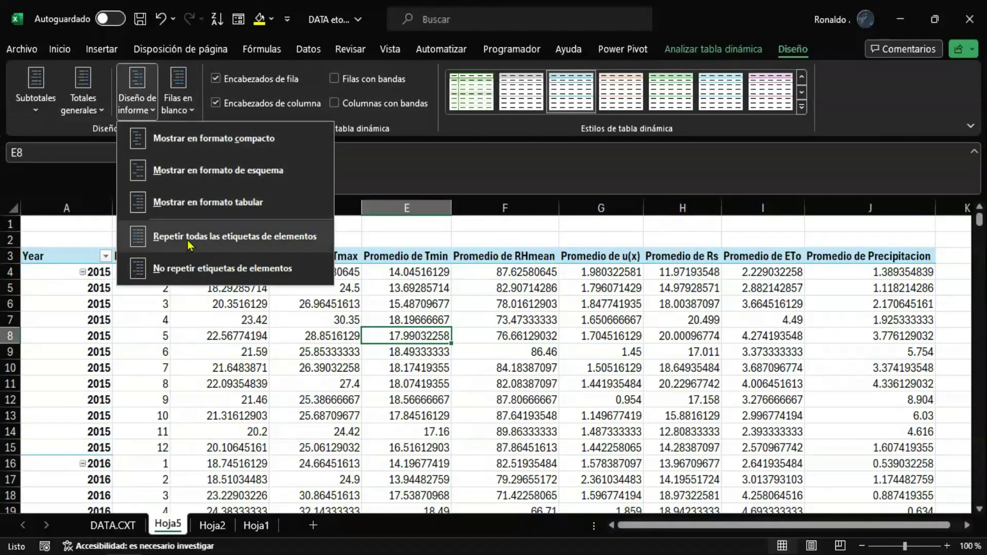
left_click(172, 85)
left_click(186, 94)
left_click(189, 99)
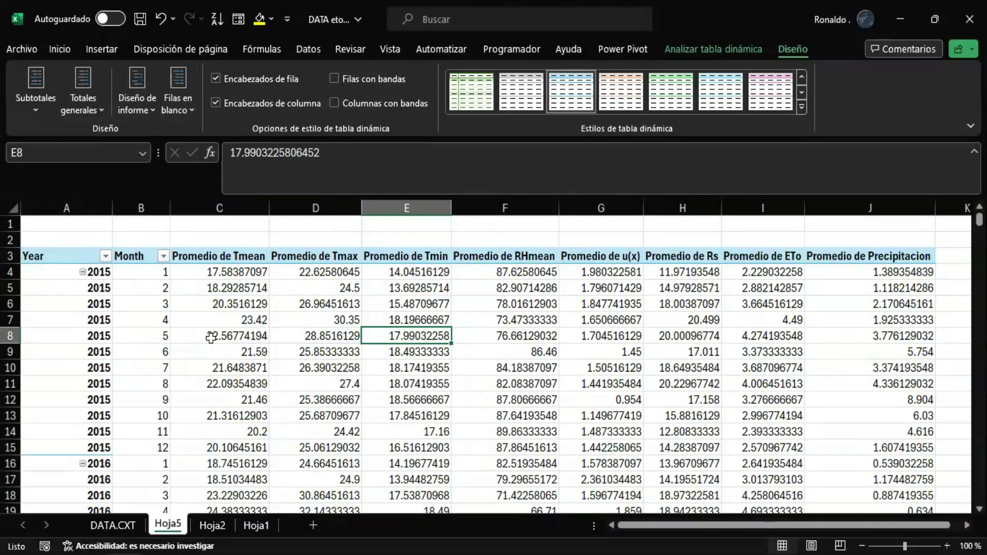
Centre the contents of columns A to J of the pivot table sheet horizontally and vertically.
left_click_drag(54, 209, 630, 257)
left_click(54, 50)
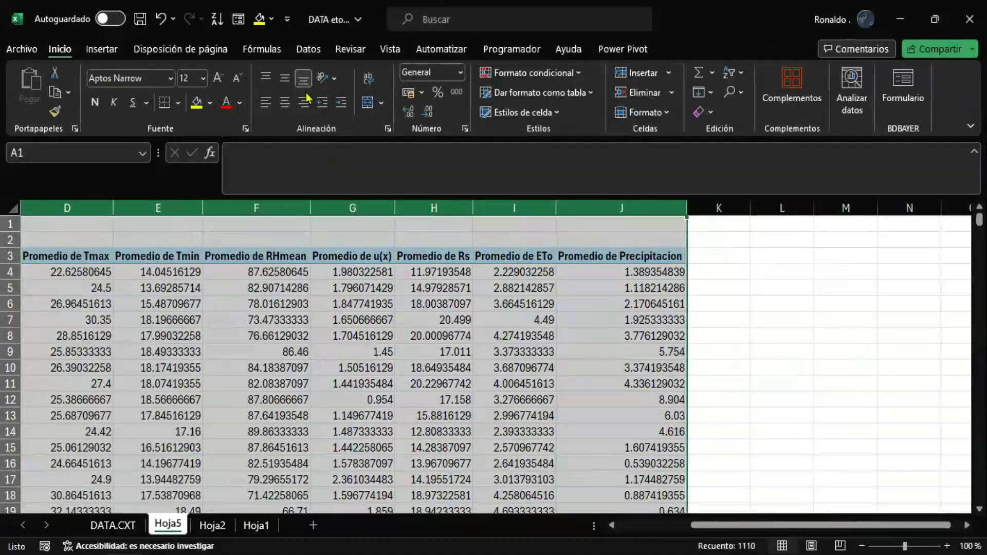
left_click(284, 102)
left_click(285, 78)
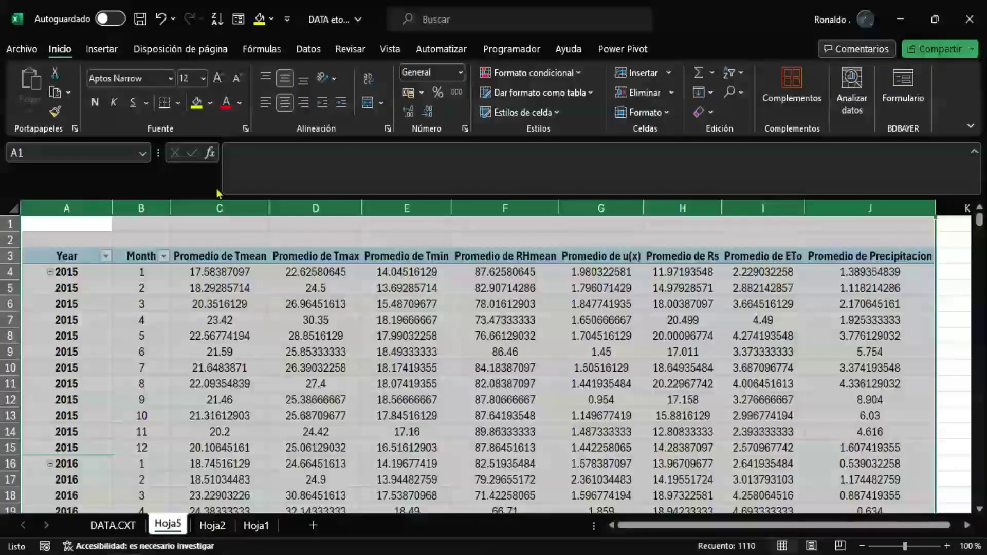
Show all averages in the pivot table, from Tmean through Precipitacion, with two decimal places.
left_click(208, 271)
key("ctrl+shift+Down")
key("ctrl+shift+Right")
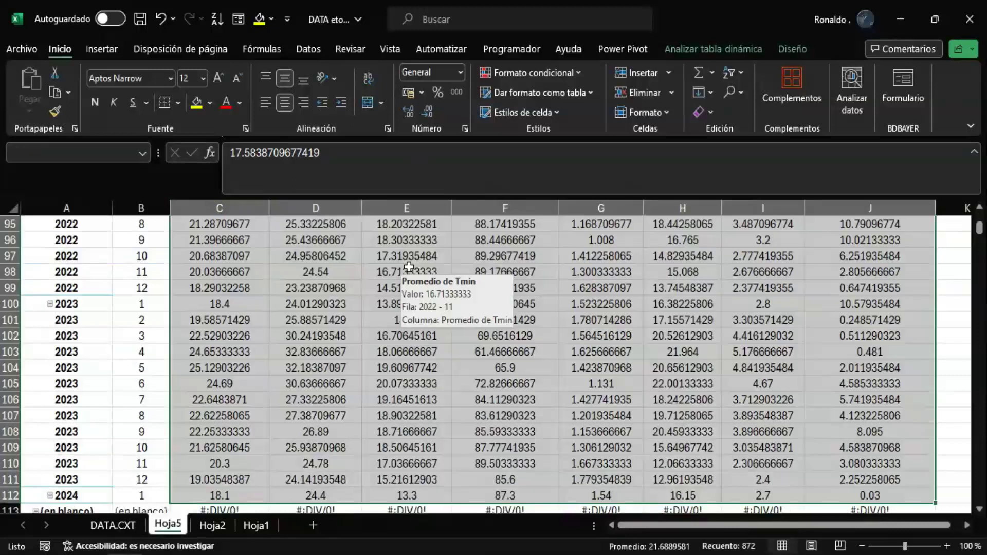
left_click(428, 112)
left_click(429, 112)
left_click(428, 113)
left_click(429, 112)
left_click(428, 112)
left_click(429, 113)
left_click(428, 112)
left_click(409, 112)
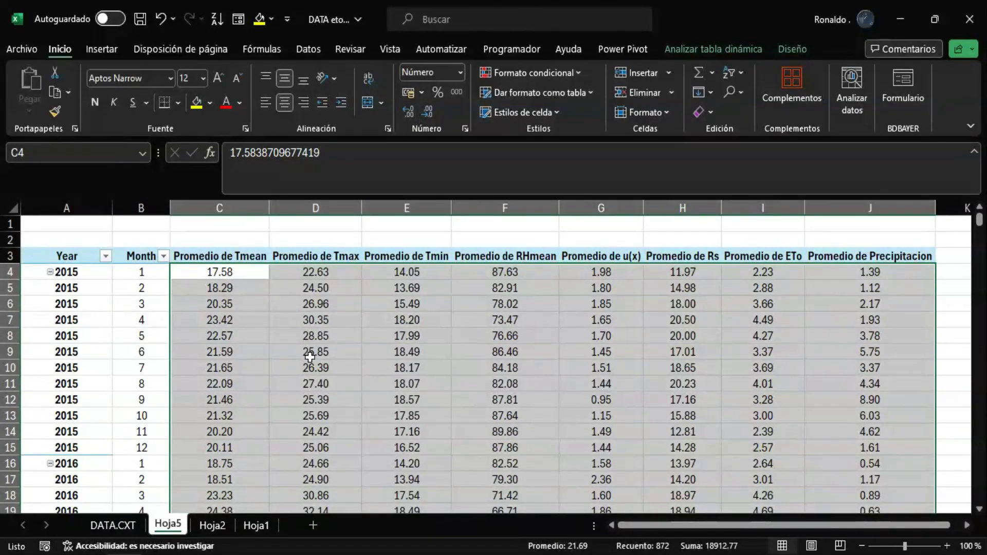
Shorten the pivot table's first value header to Tmean, removing the "Promedio de" prefix.
left_click(210, 255)
left_click(293, 155)
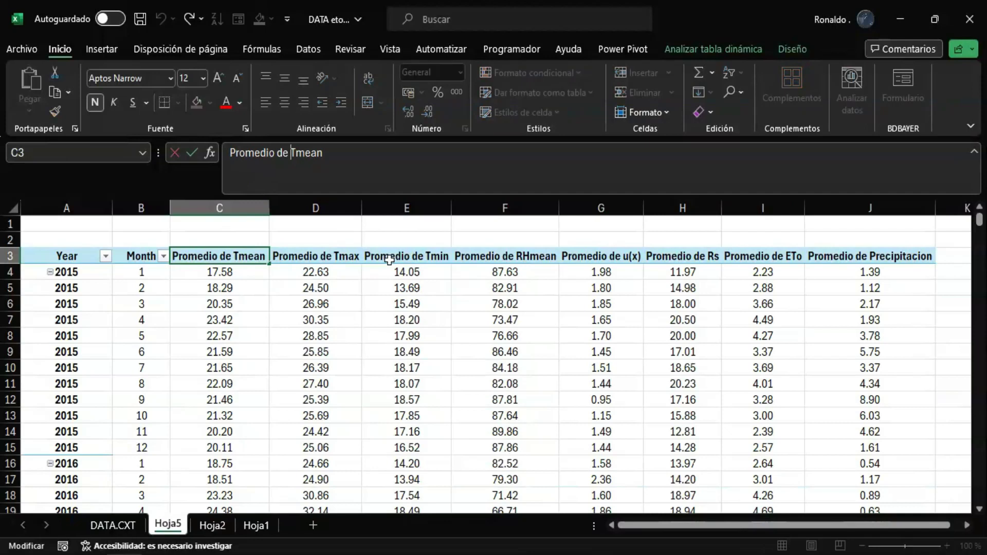
key("BackSpace")
key("BackSpace")
key("BackSpace")
key("BackSpace")
key("BackSpace")
key("BackSpace")
key("BackSpace")
key("BackSpace")
key("BackSpace")
key("BackSpace")
key("BackSpace")
key("BackSpace")
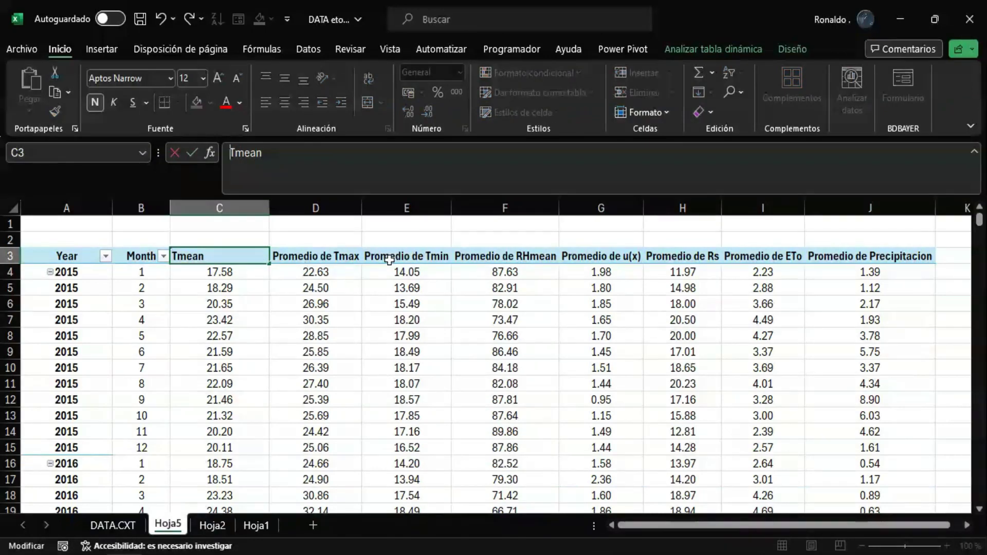
key("Return")
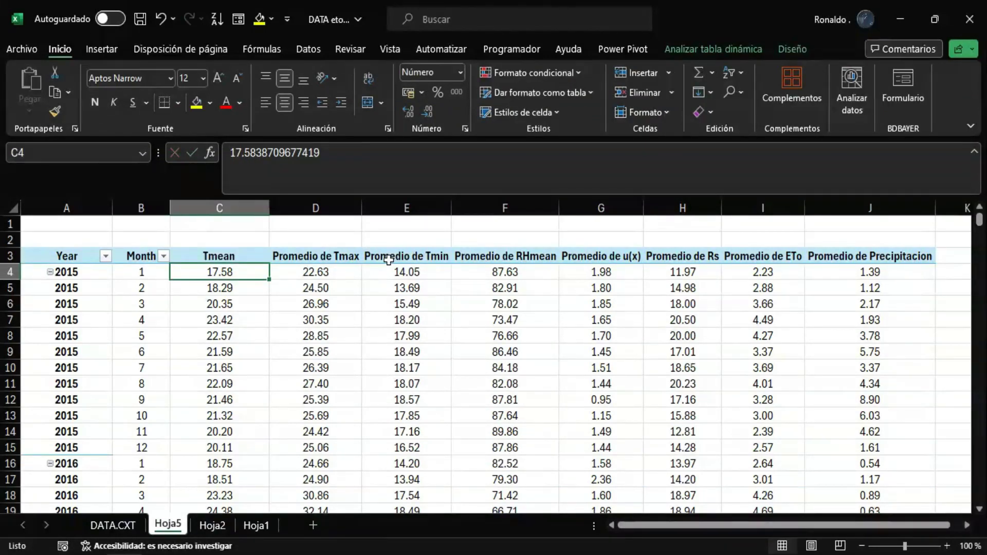
Remove the "Promedio de" prefix from the maximum temperature header so it reads Tmax.
left_click(325, 258)
left_click(286, 153)
key("BackSpace")
key("BackSpace")
key("BackSpace")
key("BackSpace")
key("BackSpace")
key("BackSpace")
key("BackSpace")
key("BackSpace")
key("BackSpace")
key("BackSpace")
key("BackSpace")
key("BackSpace")
key("Return")
key("Return")
key("Return")
Rename the minimum temperature and relative humidity headers to Tmin and Rhmean, without the "Promedio de" prefix.
key("Up")
key("Right")
left_click_drag(230, 153, 285, 153)
key("BackSpace")
key("Return")
key("Up")
key("Right")
key("BackSpace")
key("Return")
Shorten the wind speed, radiation and evapotranspiration headers to u(x), Rs and Eto.
key("Up")
key("Right")
key("BackSpace")
key("Return")
key("Up")
key("Right")
key("BackSpace")
key("Return")
key("Up")
key("Right")
key("BackSpace")
key("Return")
key("Return")
Rename the precipitation average header in the pivot table as pp.
left_click(864, 256)
key("BackSpace")
key("shift+End")
type("pp")
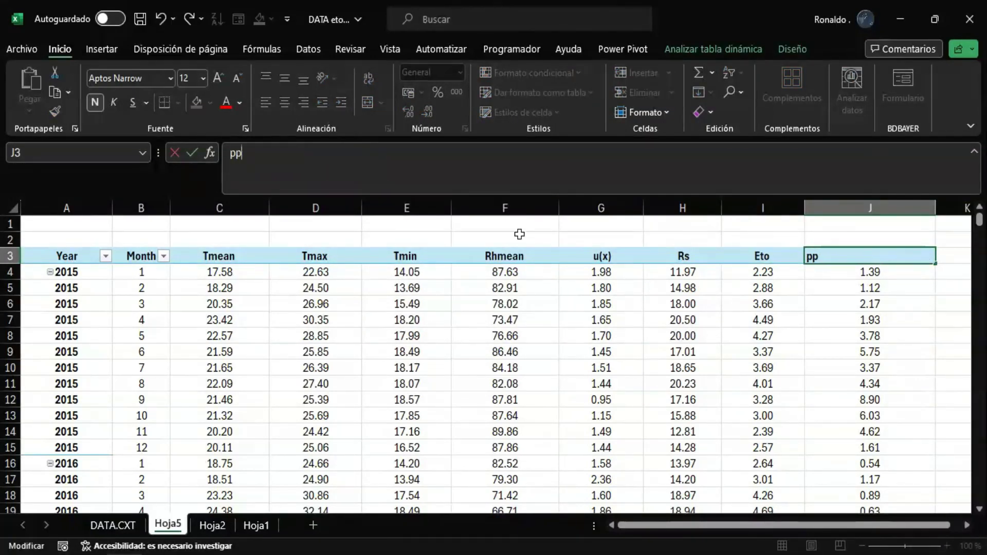
key("Return")
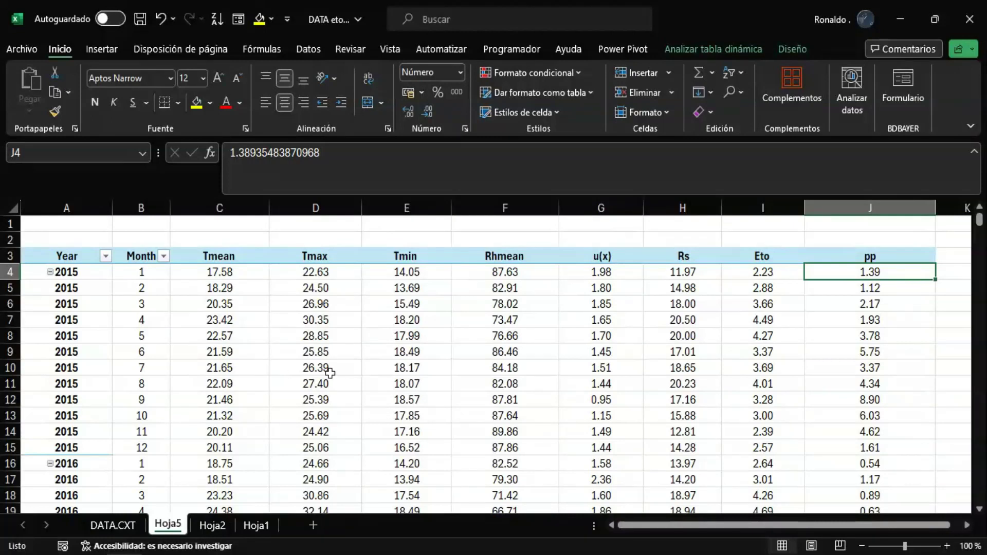
Reopen the pivot table field list and remove the Year field so the averages are grouped by Month only.
left_click_drag(978, 220, 979, 220)
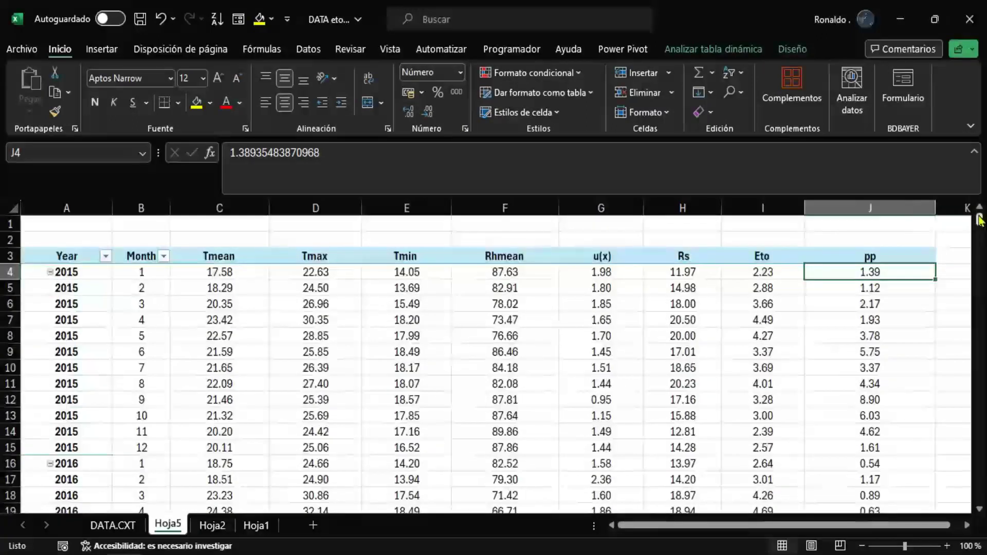
left_click(478, 352)
left_click(759, 50)
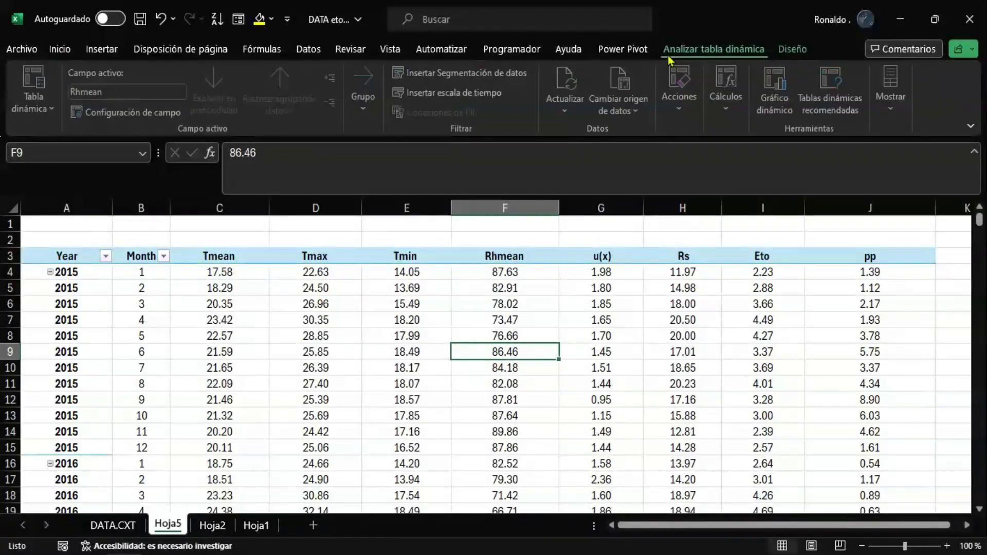
left_click(894, 96)
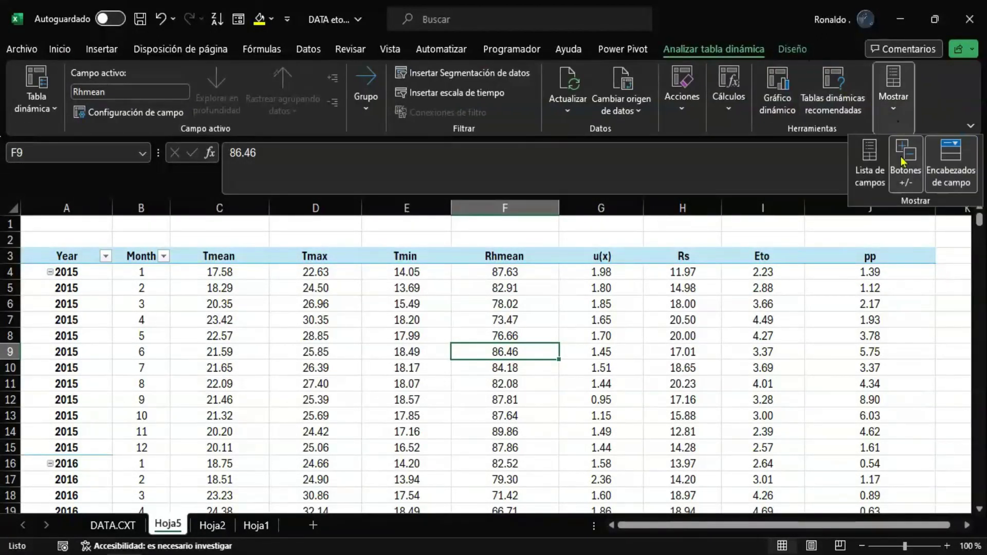
left_click(871, 164)
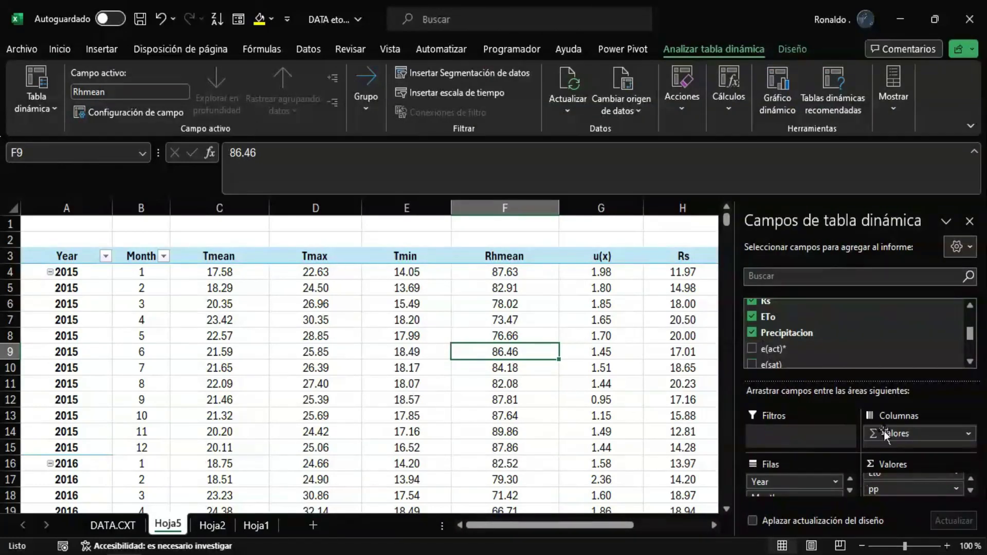
scroll(969, 321, "up", 4)
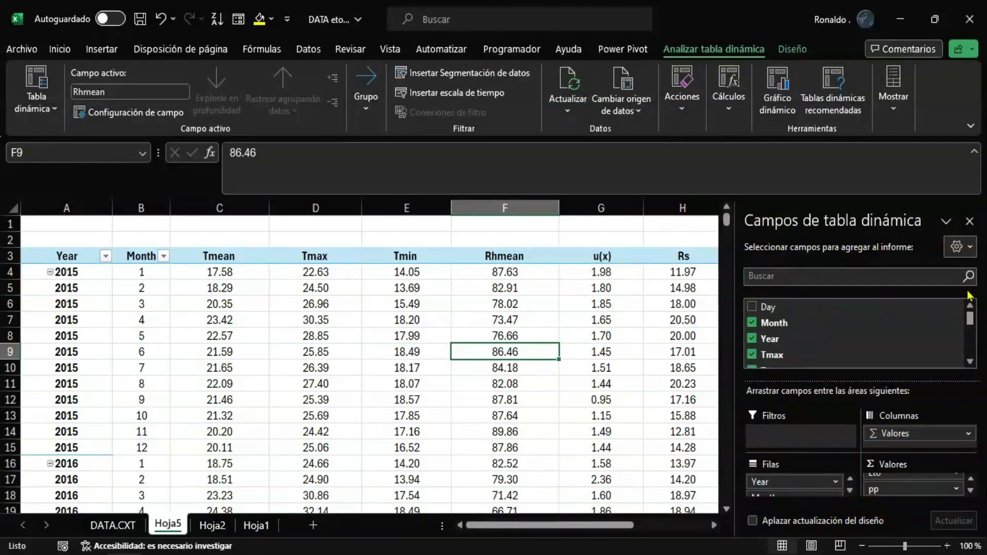
left_click(752, 339)
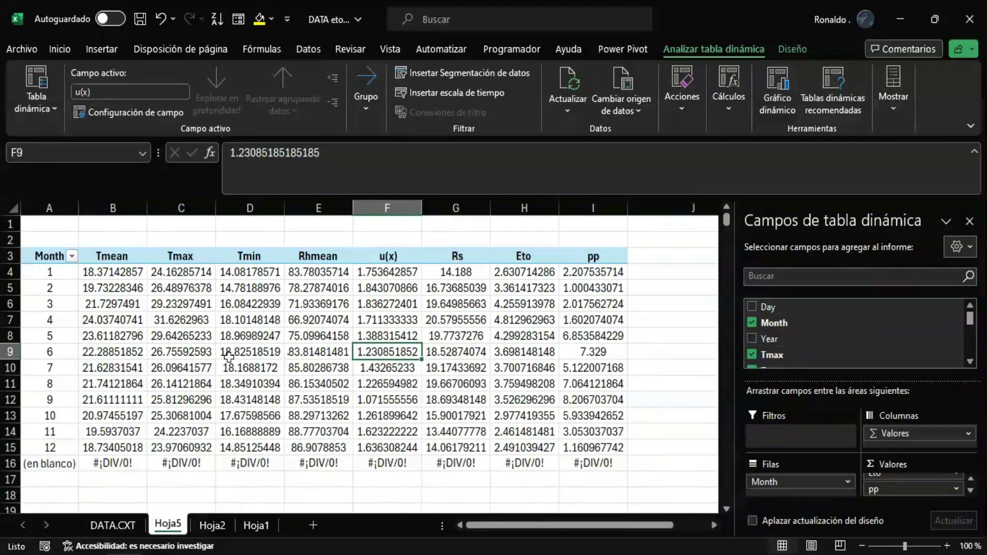
Show the monthly averages for months 1 to 12 with two decimal places in all value columns.
left_click_drag(50, 271, 47, 446)
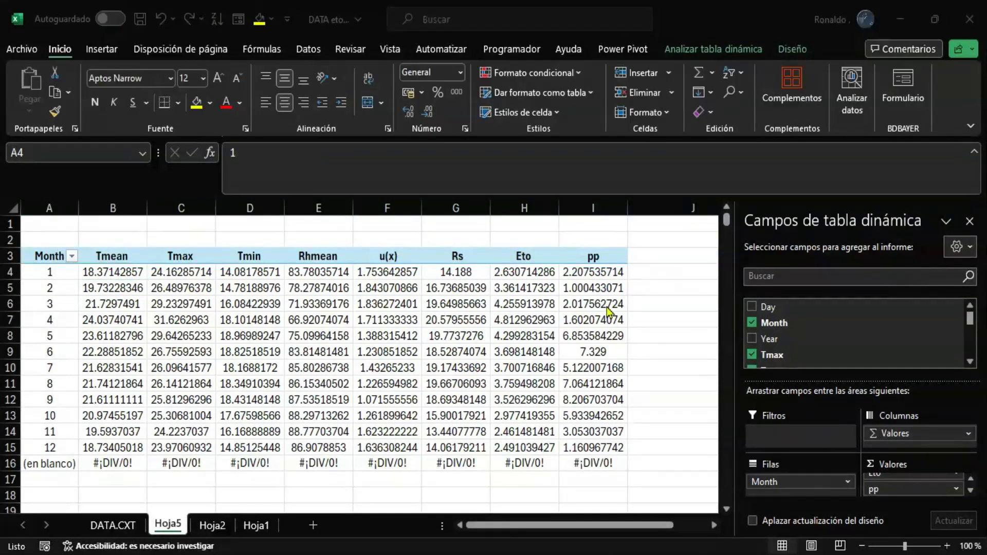
left_click_drag(101, 272, 599, 449)
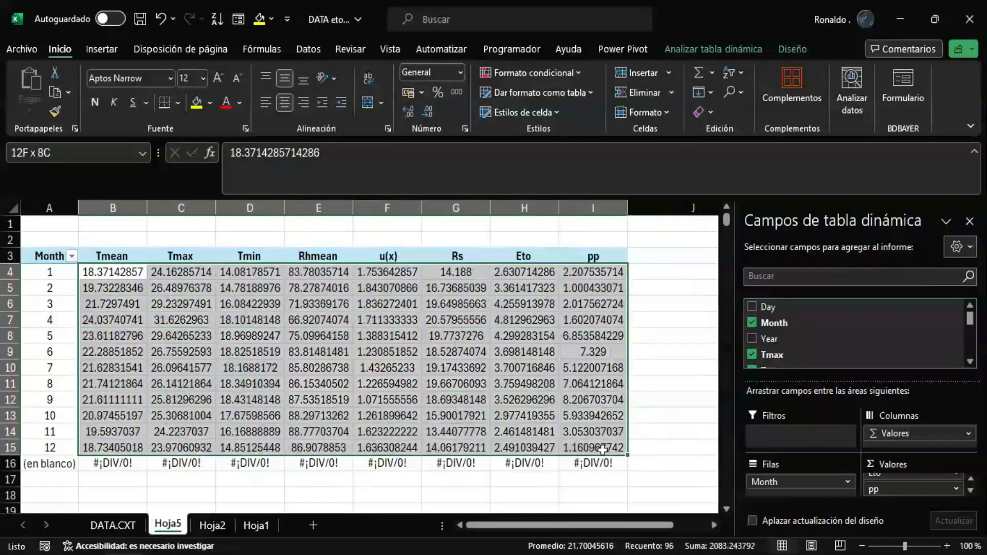
left_click(433, 119)
left_click(432, 119)
left_click(433, 118)
left_click(433, 119)
left_click(433, 118)
left_click(433, 119)
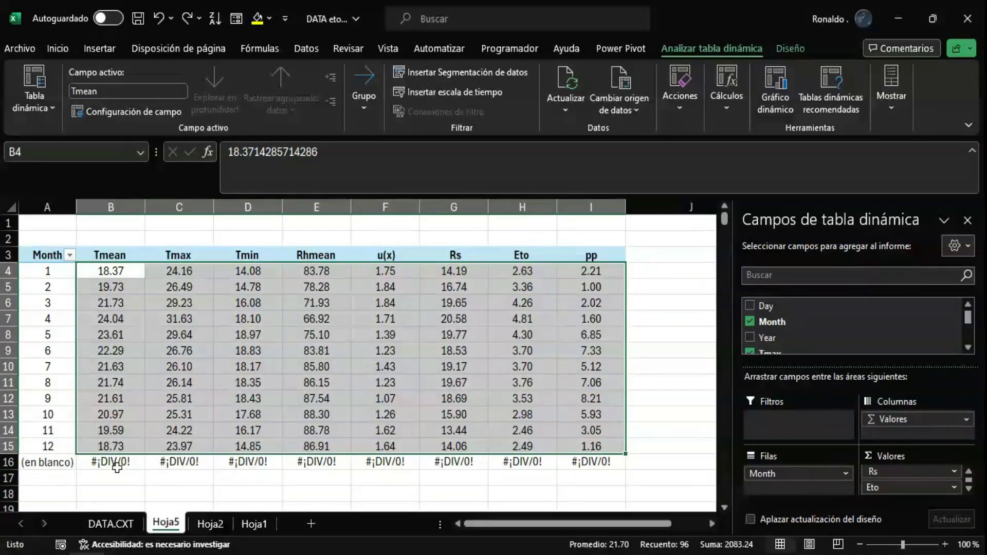
Check the variables' units on Hoja2 and try adding °C to the Tmean header on Hoja5.
left_click(210, 526)
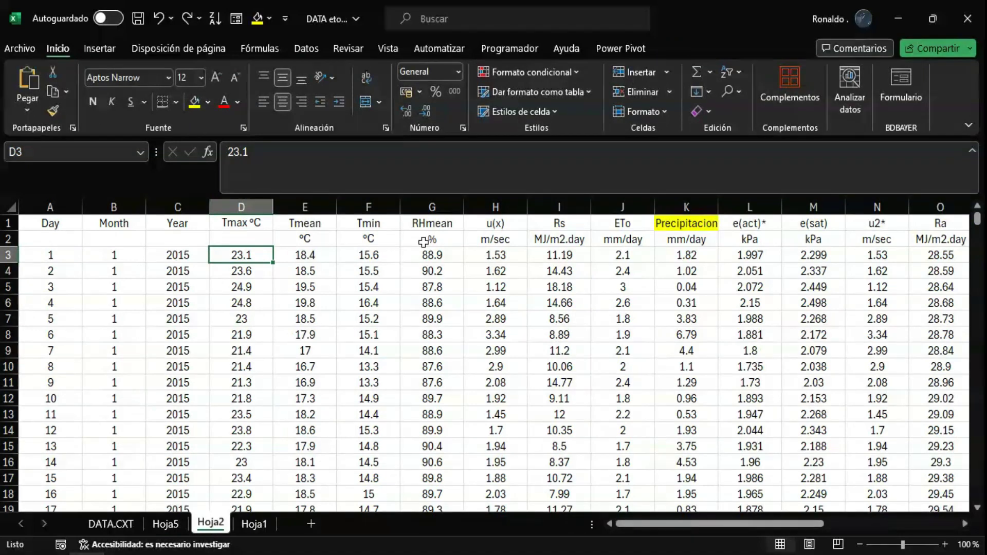
left_click(178, 523)
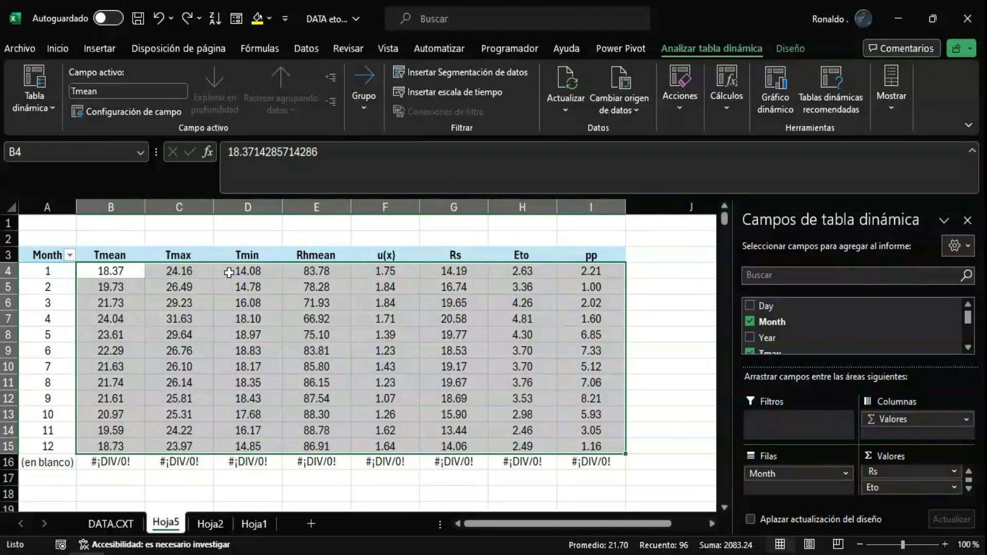
left_click(131, 257)
left_click(313, 156)
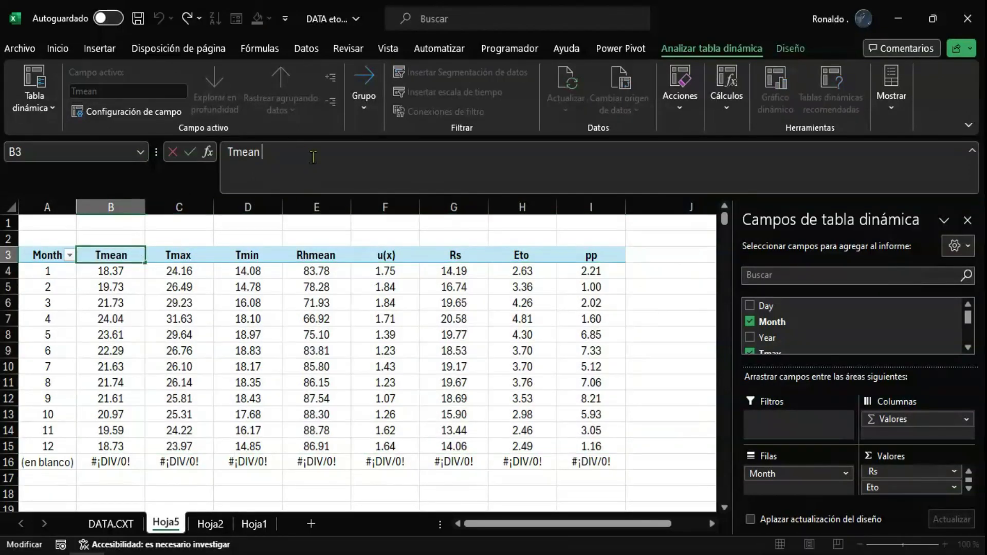
type("°C")
left_click_drag(300, 154, 265, 159)
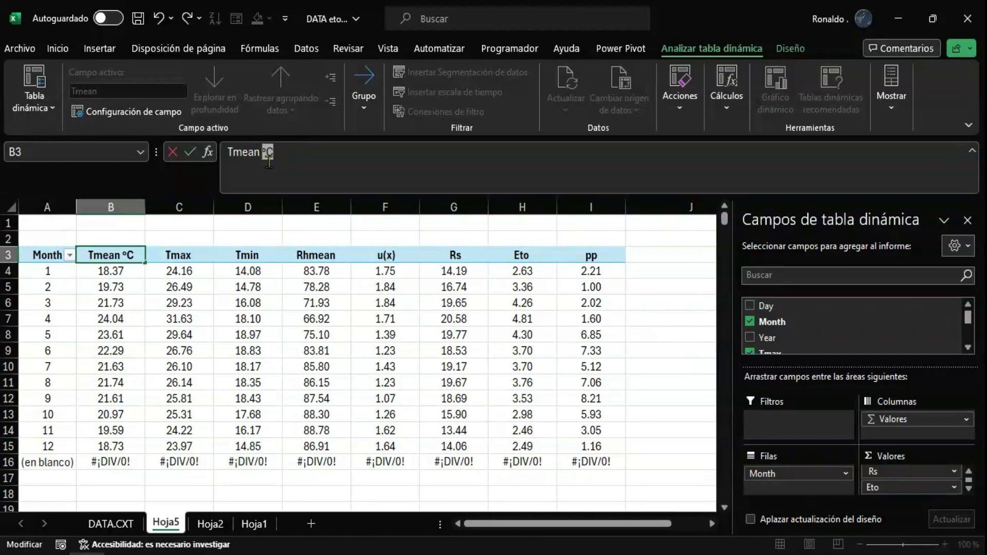
key("BackSpace")
Add the unit °C to the Tmax and Tmin headers.
key("Tab")
left_click(268, 162)
type("°C")
key("Tab")
type("°C")
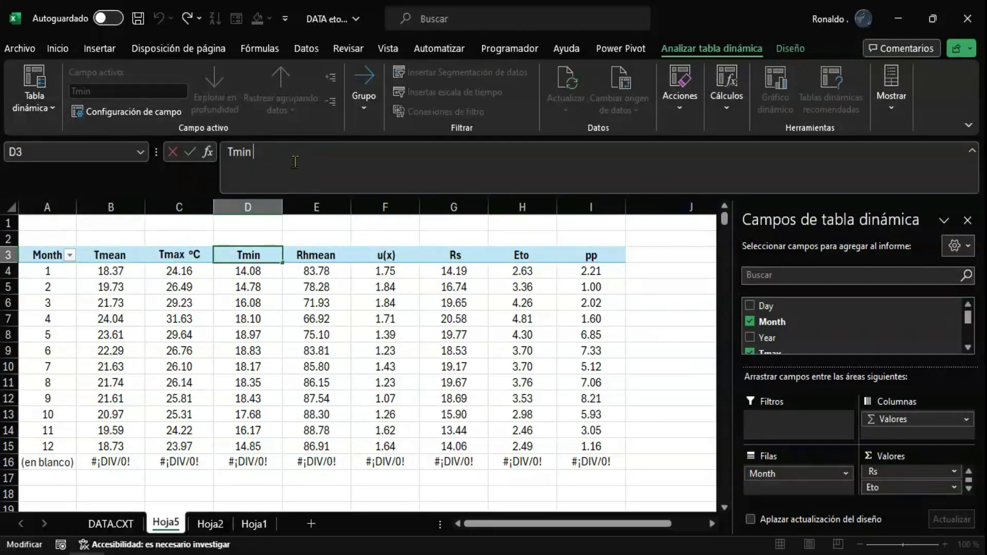
Add % to the Rhmean header and m/s to the u(x) header.
left_click(324, 255)
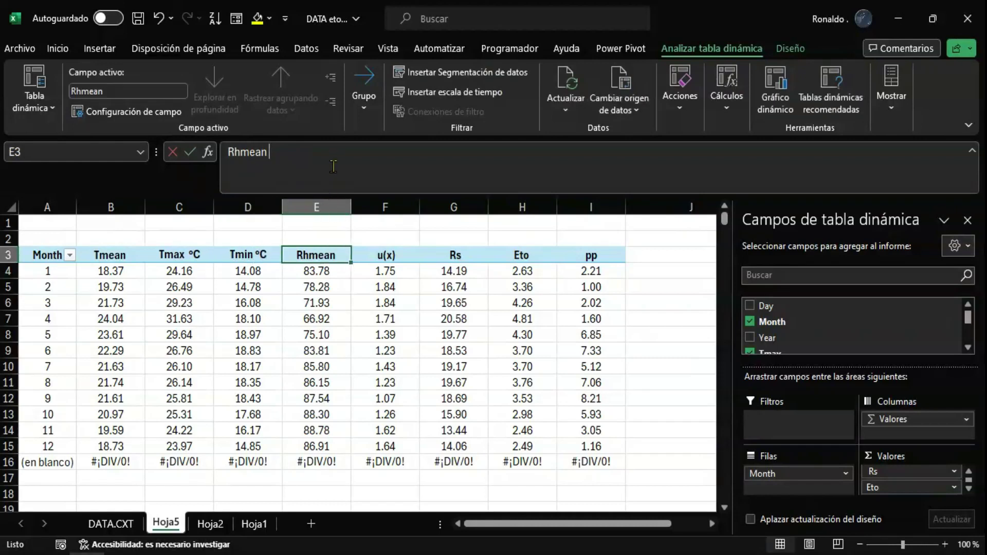
left_click(333, 166)
type("%")
left_click(386, 255)
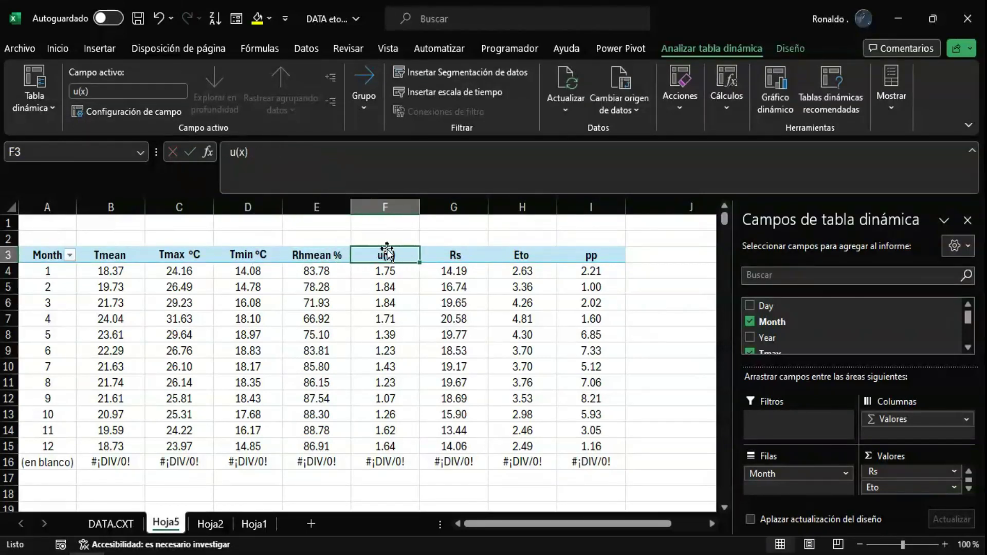
left_click(337, 173)
type("m")
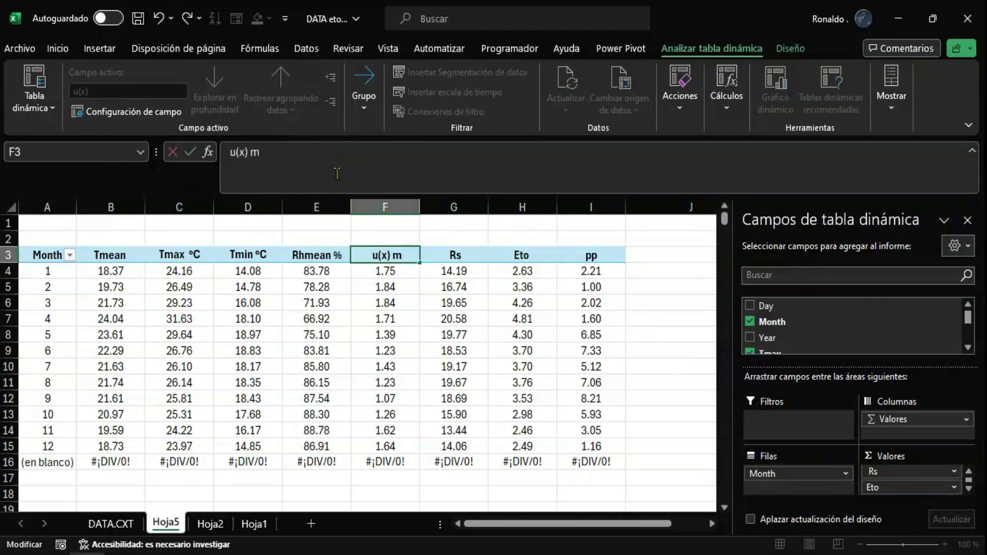
type("/s")
key("Return")
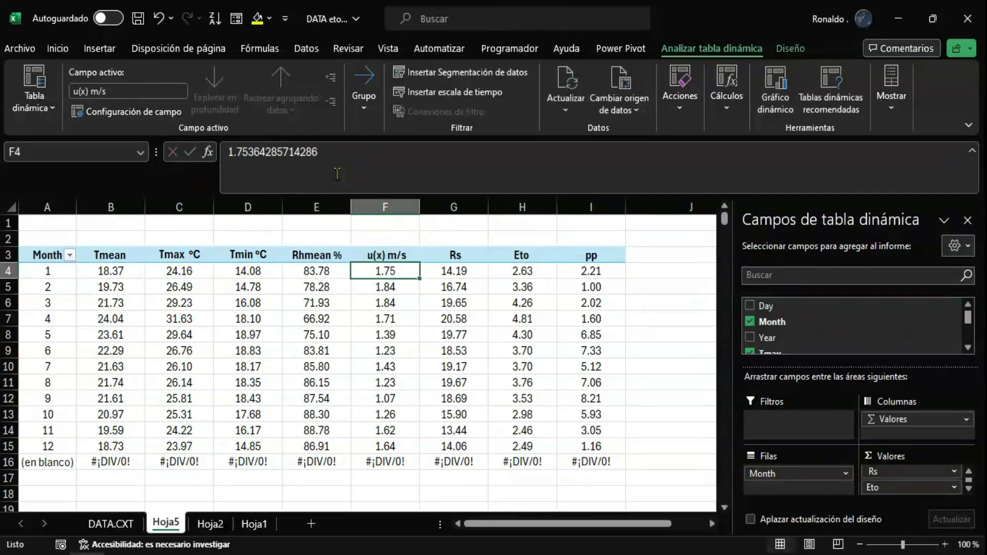
Add the unit Mj.m2/dia to the Rs header.
left_click(452, 257)
left_click(385, 156)
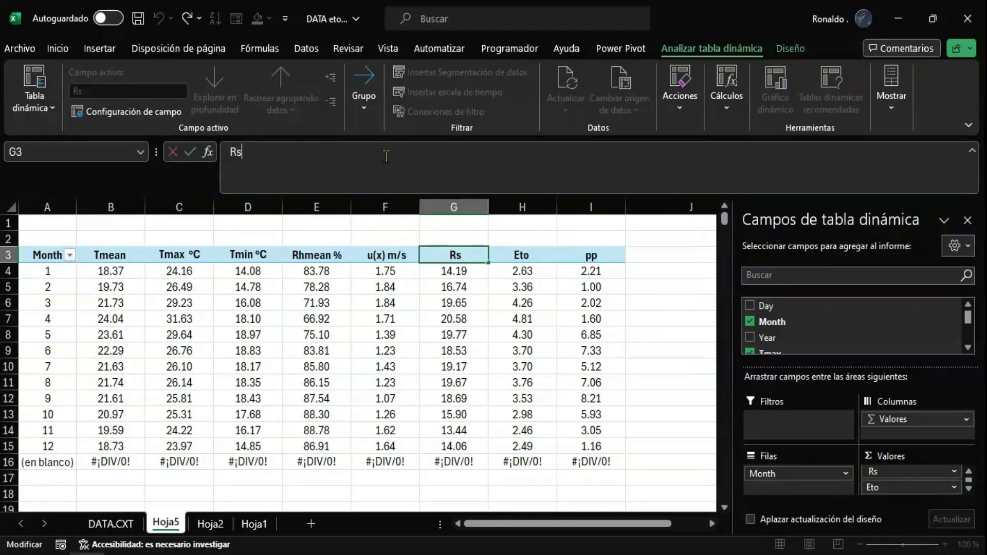
type("m")
key("BackSpace")
type("Mj.M")
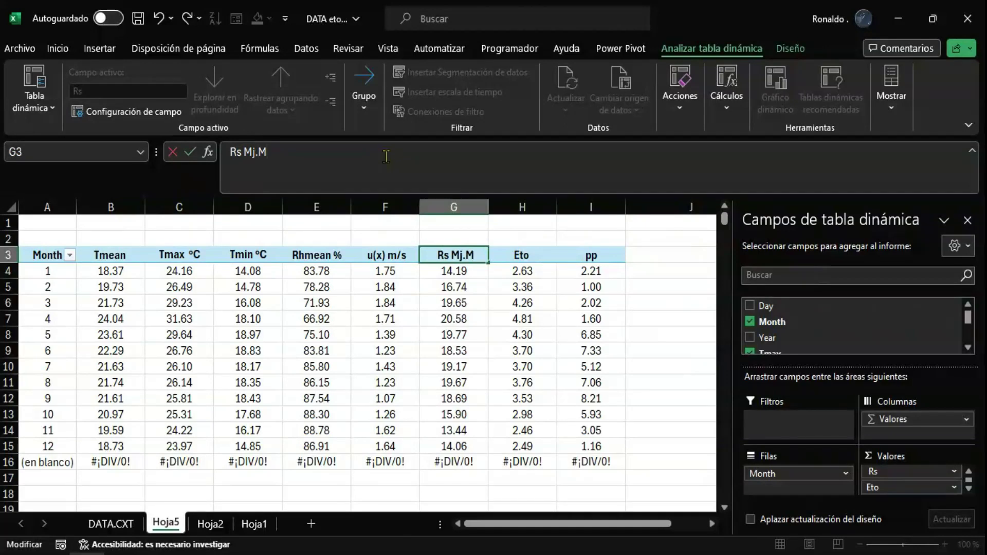
type("2/d")
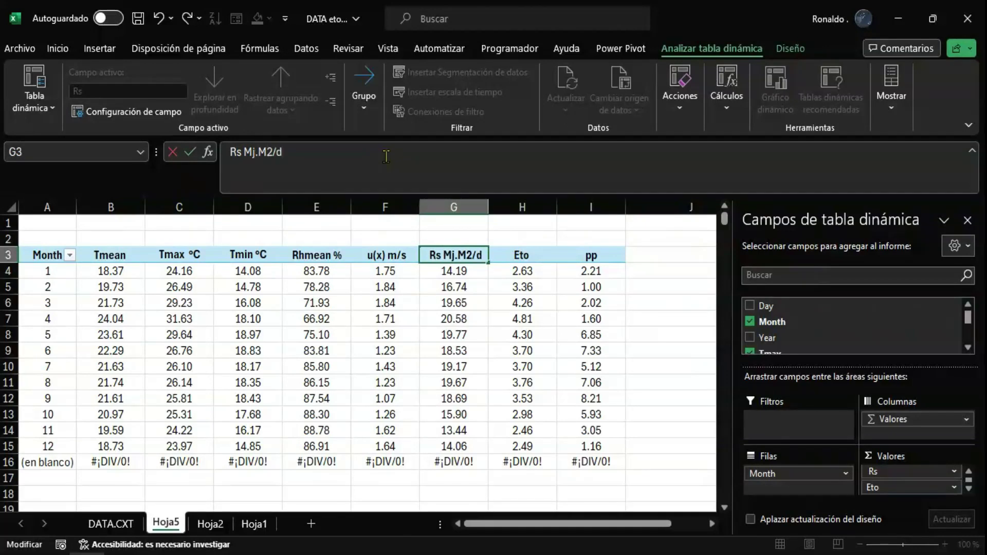
type("ia")
Add the unit mm/dia to the Eto and pp headers.
left_click(524, 257)
left_click(384, 169)
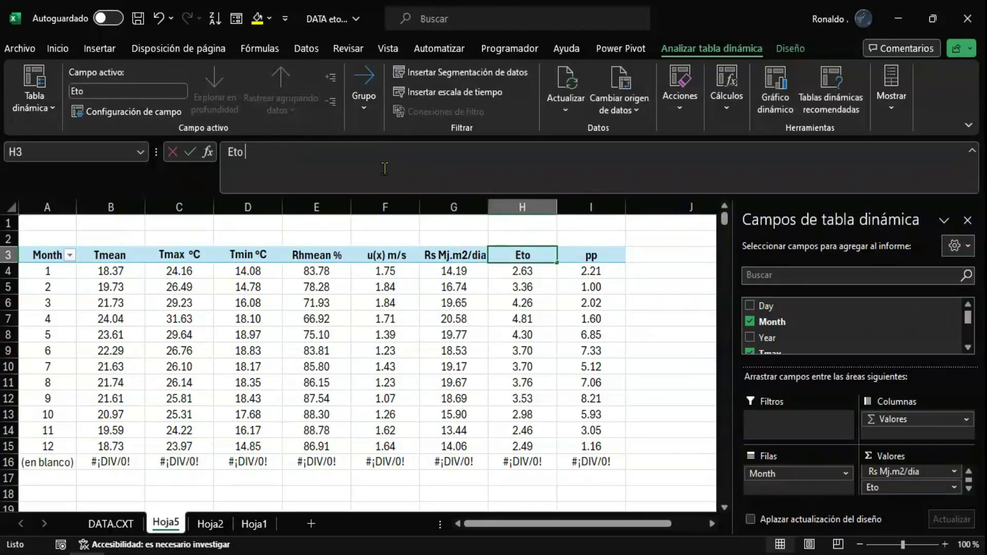
type("mm/dia")
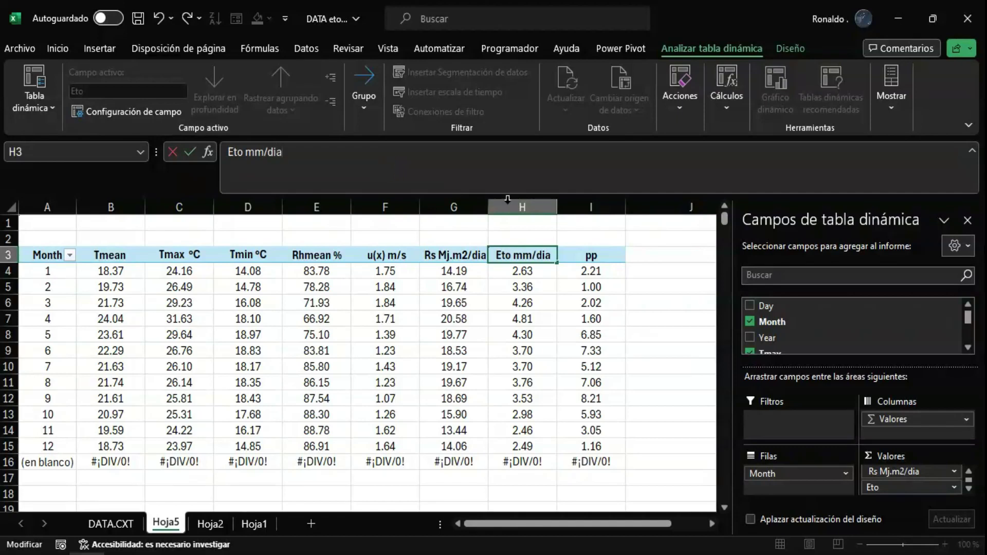
left_click(608, 259)
left_click(406, 174)
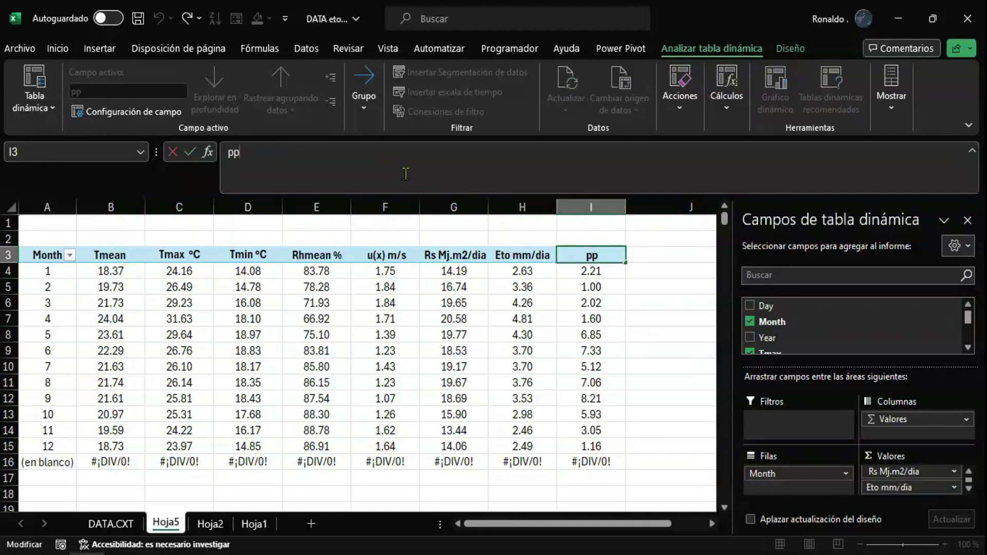
type("mm/dia")
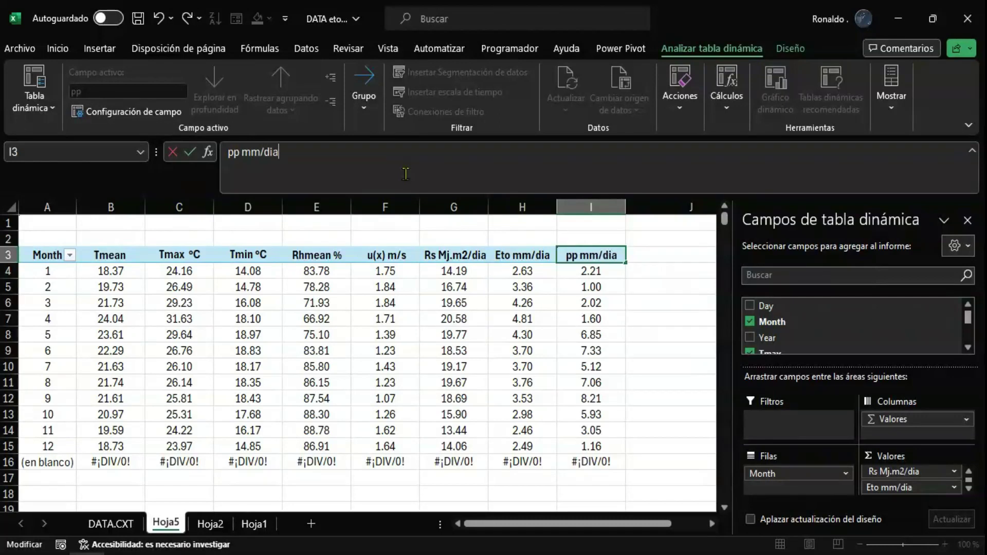
key("Return")
Add the unit °C to the Tmean header.
left_click(454, 351)
left_click(113, 253)
left_click(284, 182)
type("!")
key("BackSpace")
type("°cv")
key("BackSpace")
key("BackSpace")
type("C")
key("Return")
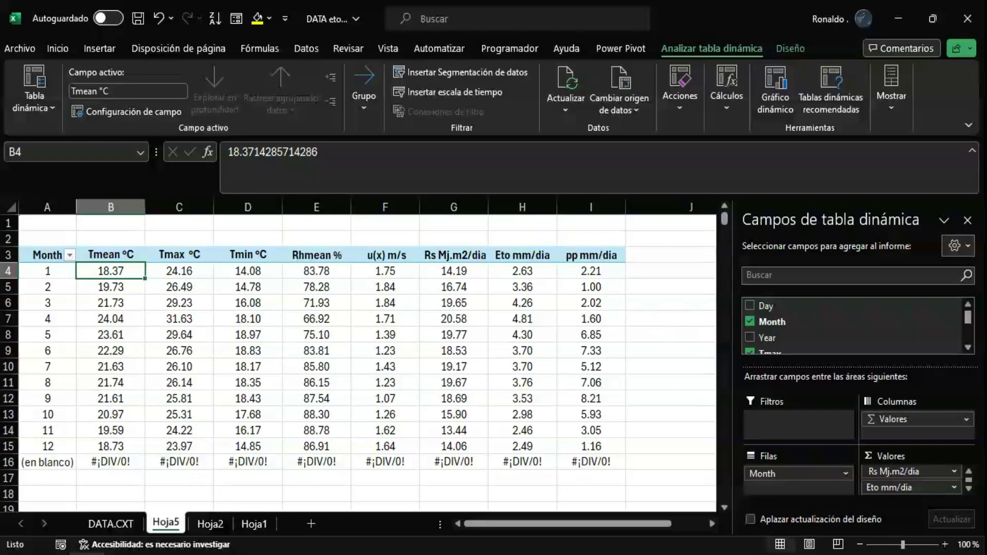
Hide the blank-month row with the division errors by setting the font colour of A16:I18 to white.
left_click(53, 461)
left_click_drag(53, 461, 600, 492)
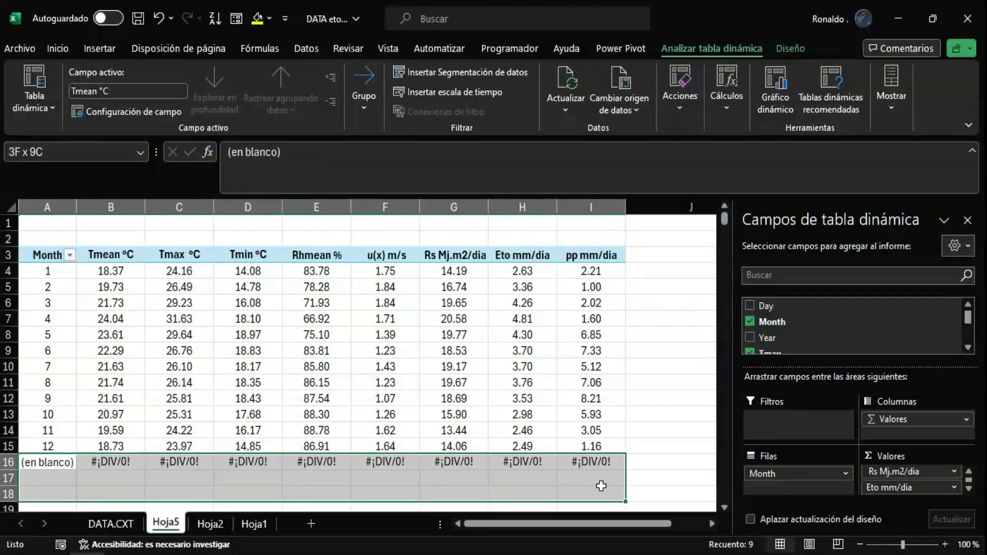
left_click(59, 48)
left_click(238, 102)
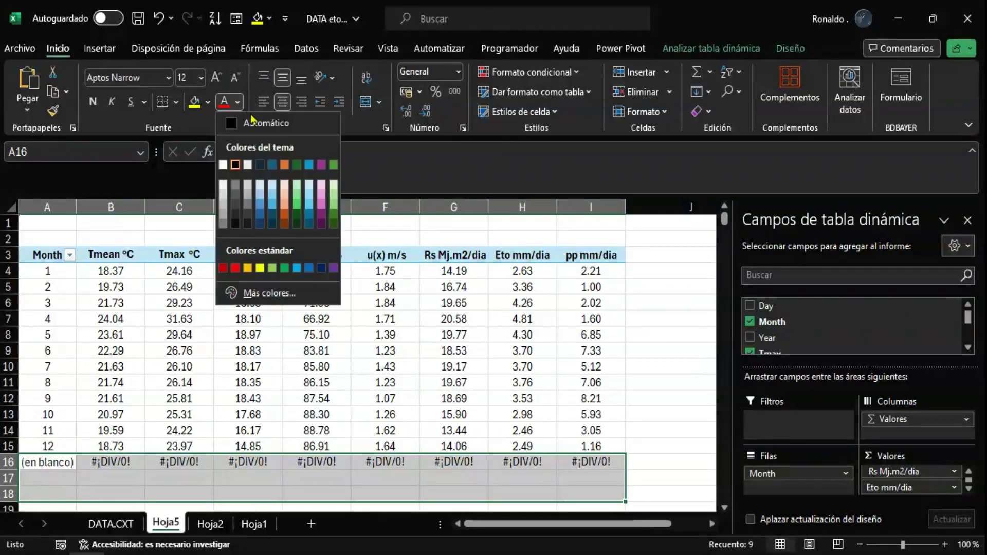
left_click(223, 164)
left_click(309, 350)
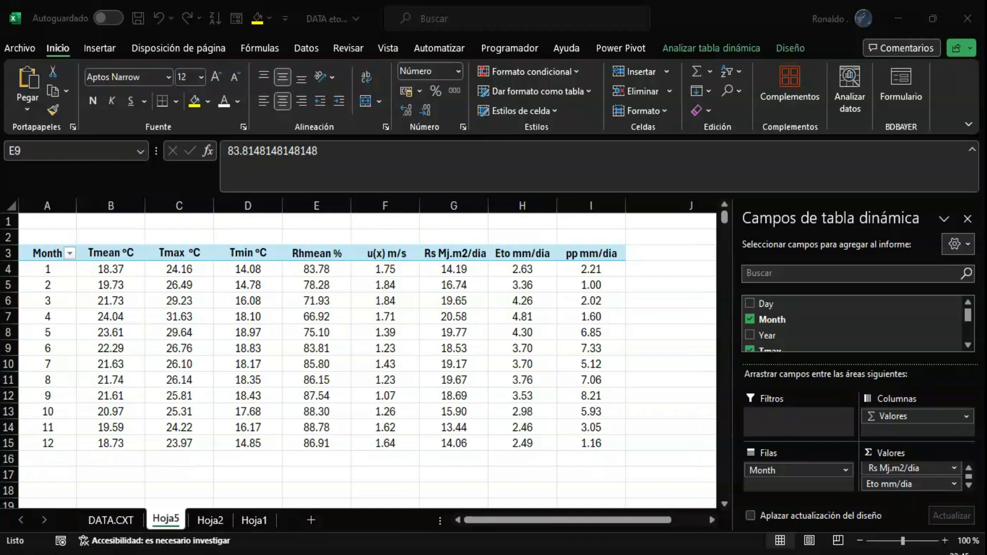
Enter the header "Dias Mes" in J3, beside the pivot table.
left_click(655, 252)
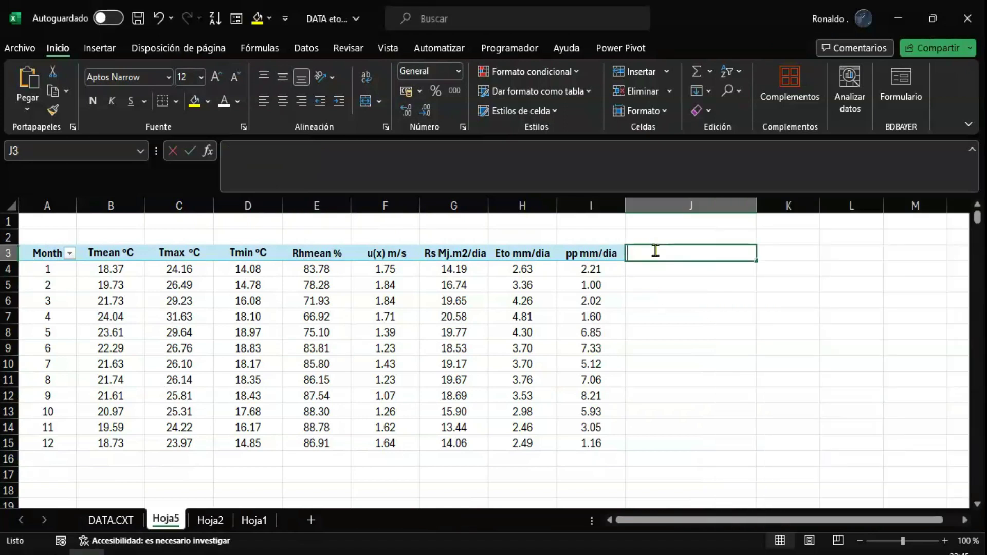
type("Mes")
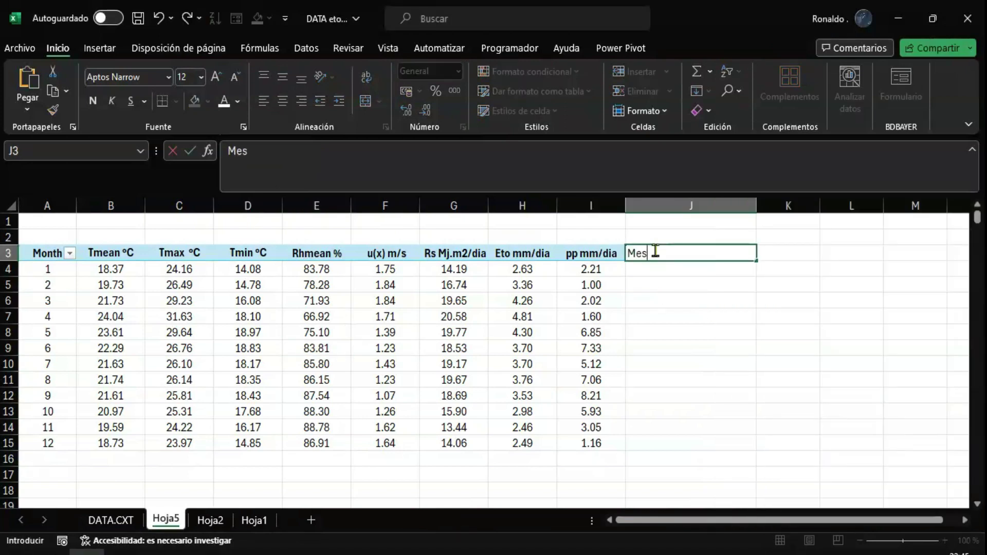
key("BackSpace")
key("BackSpace")
key("BackSpace")
type("Dias Mes")
key("Return")
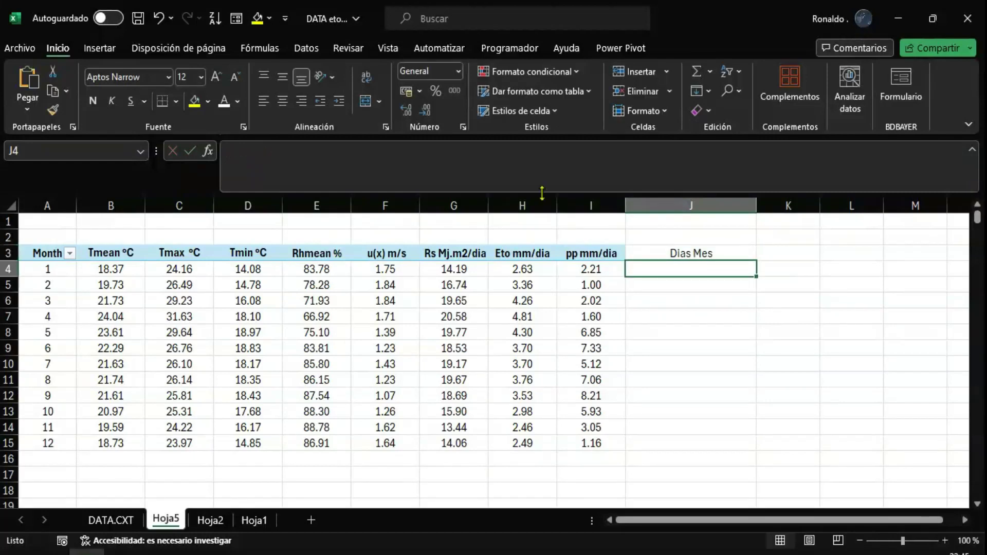
Enter the days for months 1 to 4 under Dias Mes: 31, 28, 31 and 30.
key("alt+Tab")
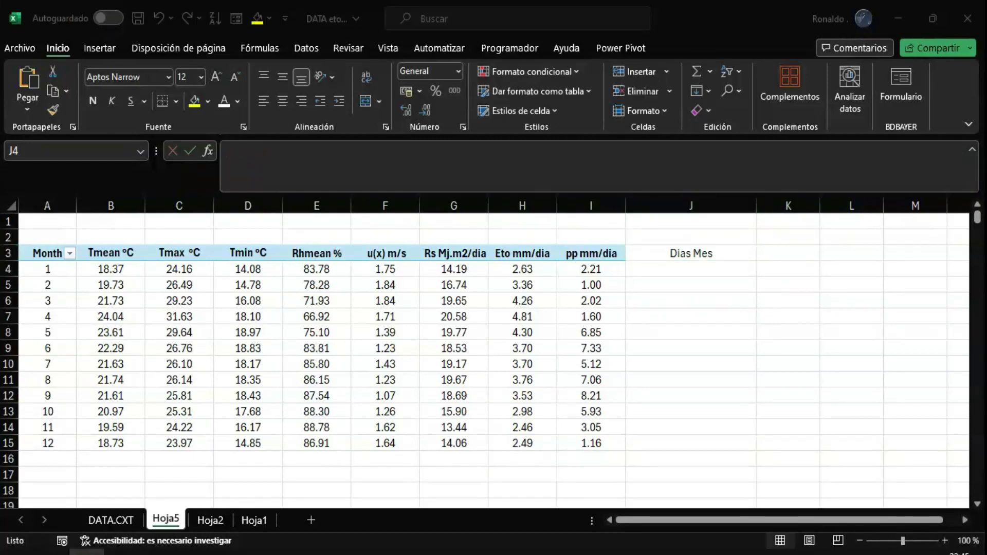
left_click(697, 267)
type("31")
key("Return")
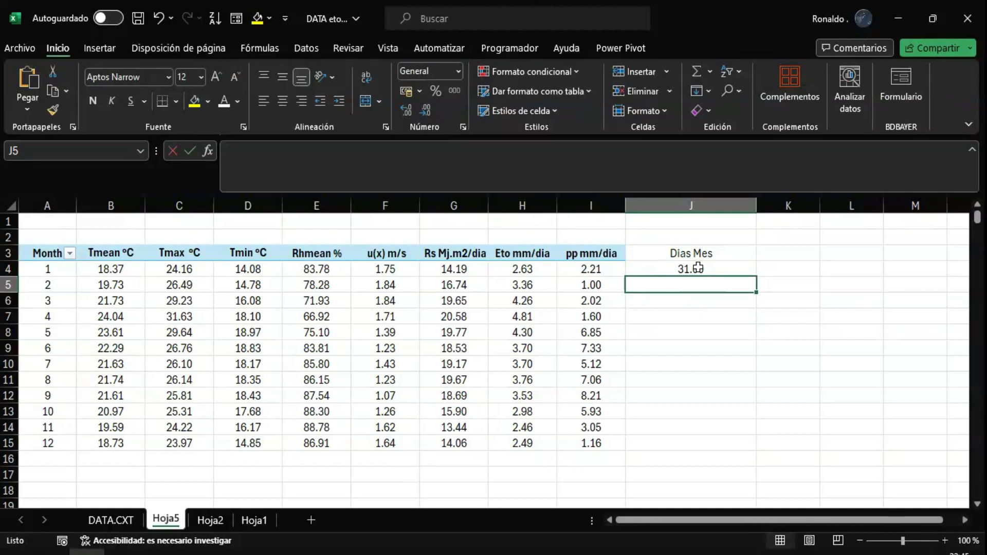
type("28")
key("Return")
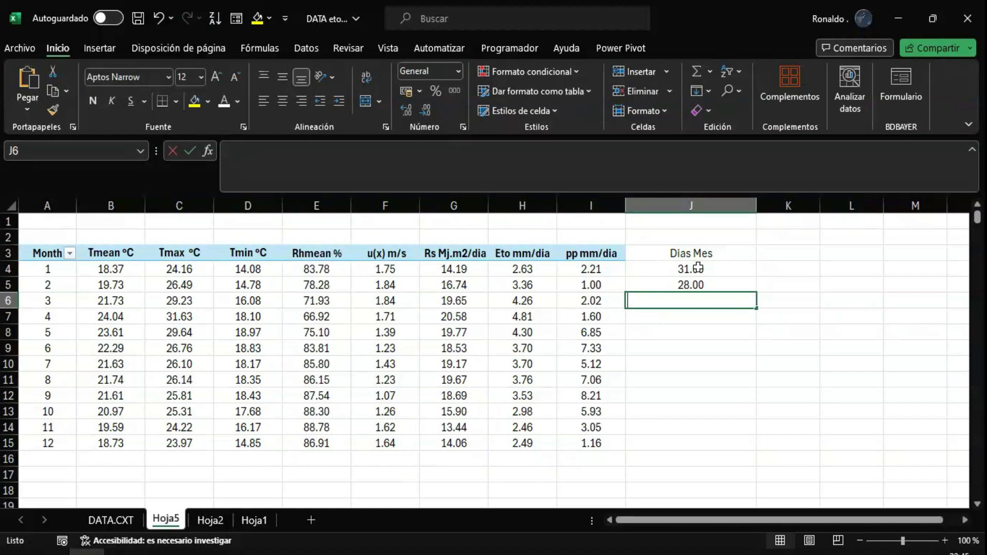
type("3")
key("Return")
type("30")
key("Return")
Enter the days for months 5 to 8 under Dias Mes: 31, 30, 31 and 31.
type("3")
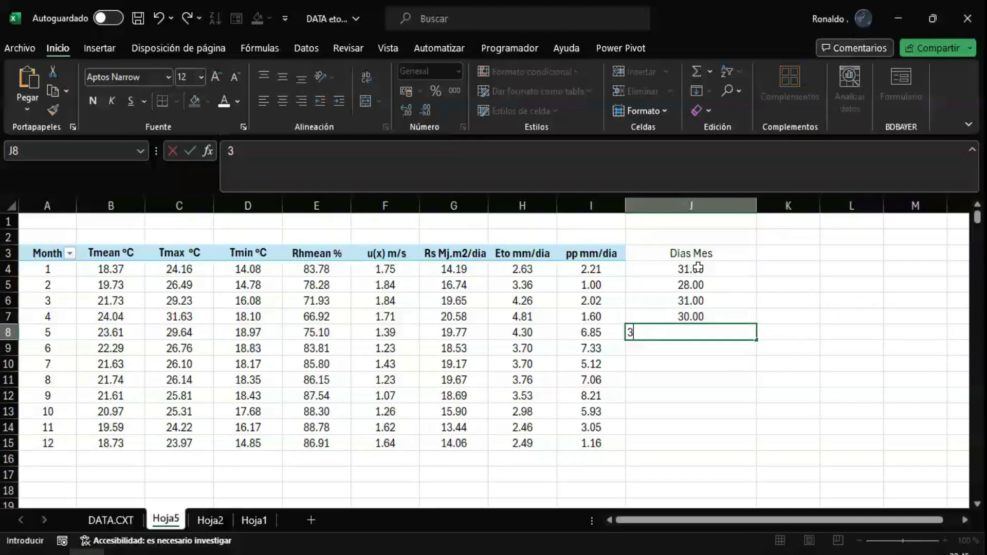
type("1")
key("Return")
type("30")
key("Return")
type("31")
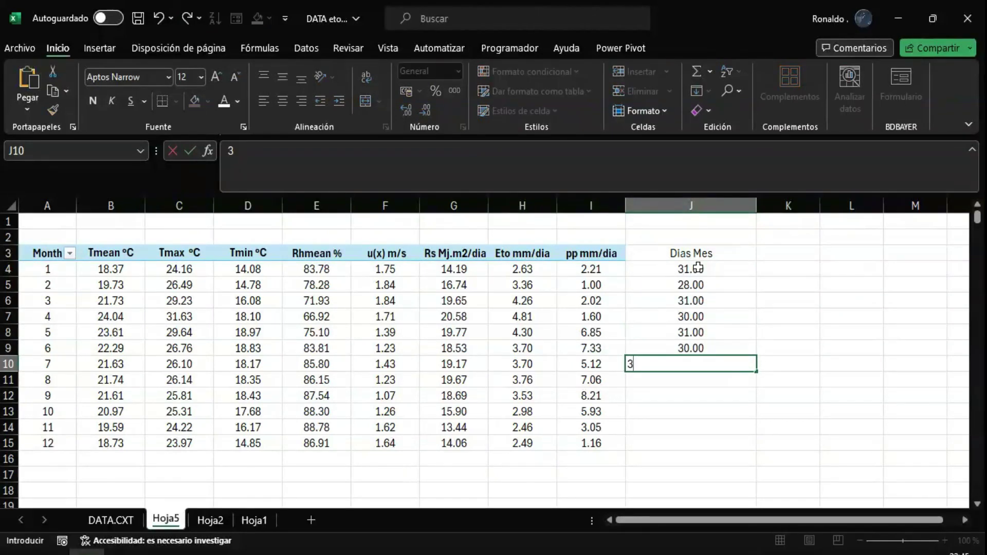
key("Return")
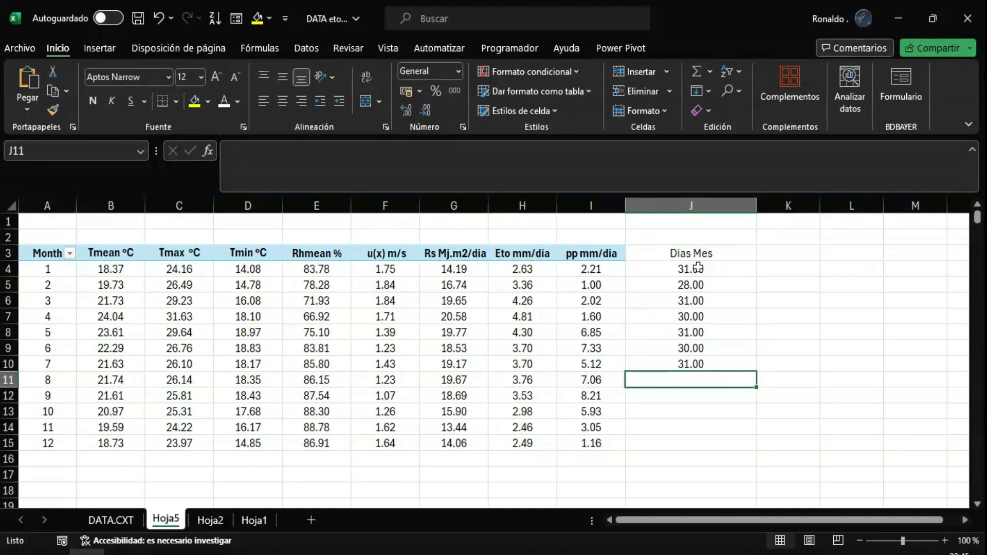
type("31")
key("Return")
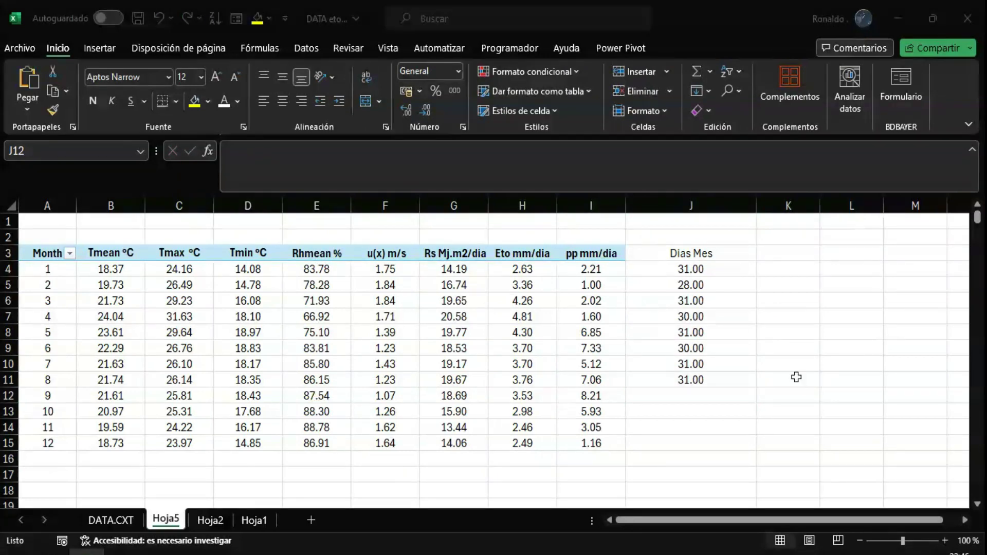
Enter the days for months 9 to 12 under Dias Mes: 30, 31, 30 and 31.
double_click(709, 395)
type("30")
key("Return")
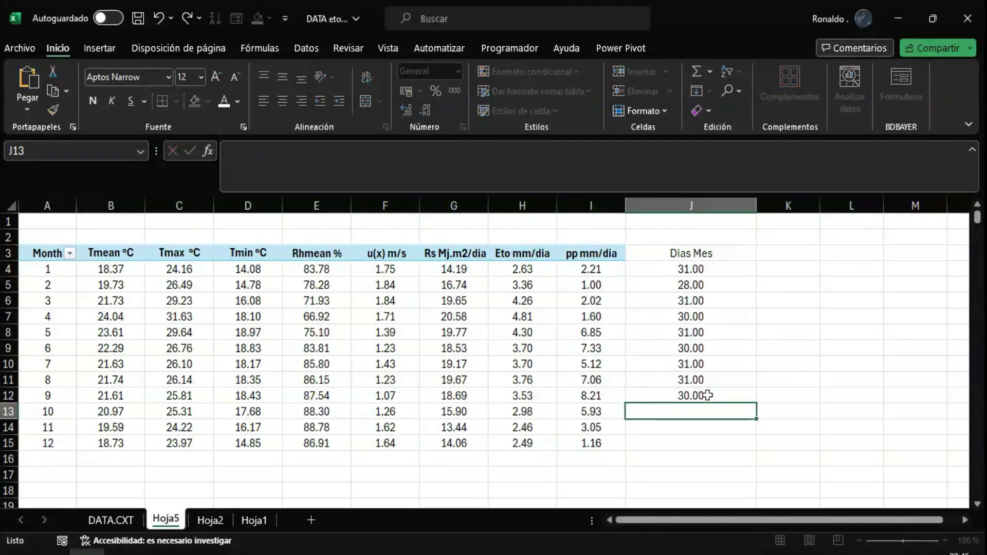
type("31")
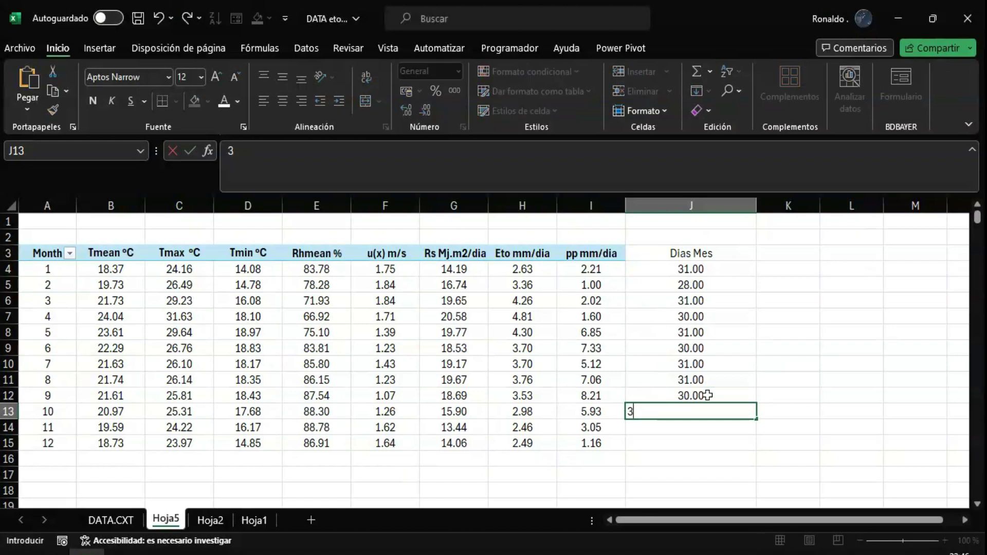
key("Return")
type("30")
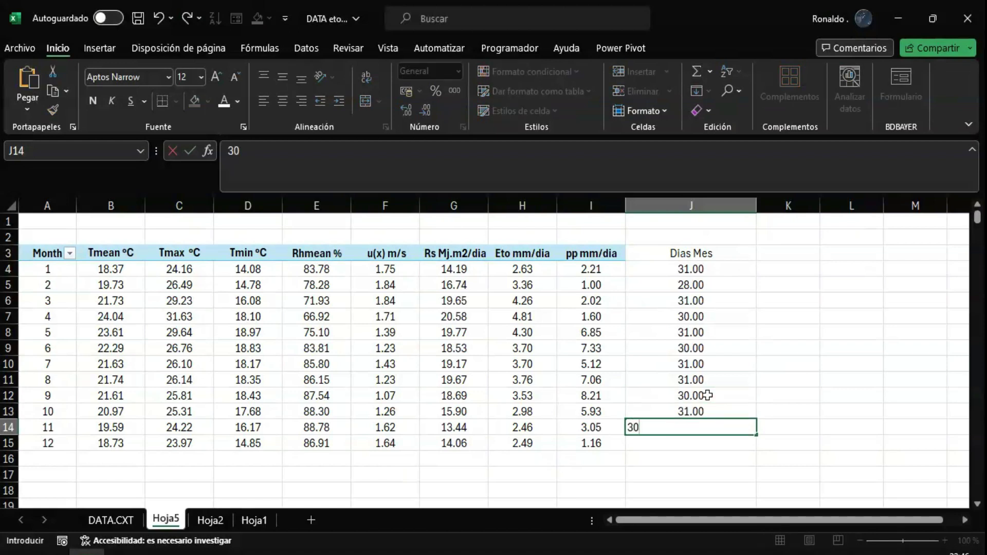
key("Return")
type("31")
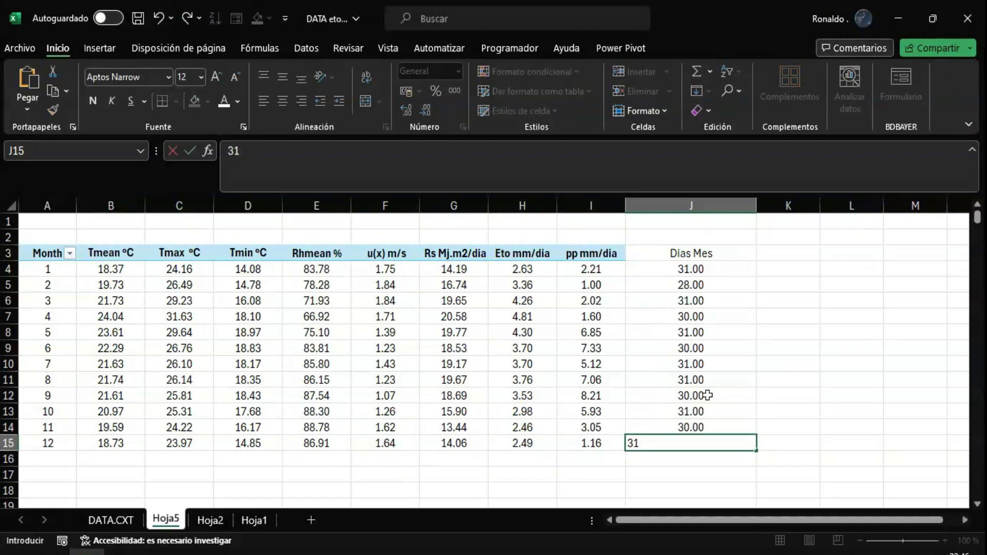
key("Return")
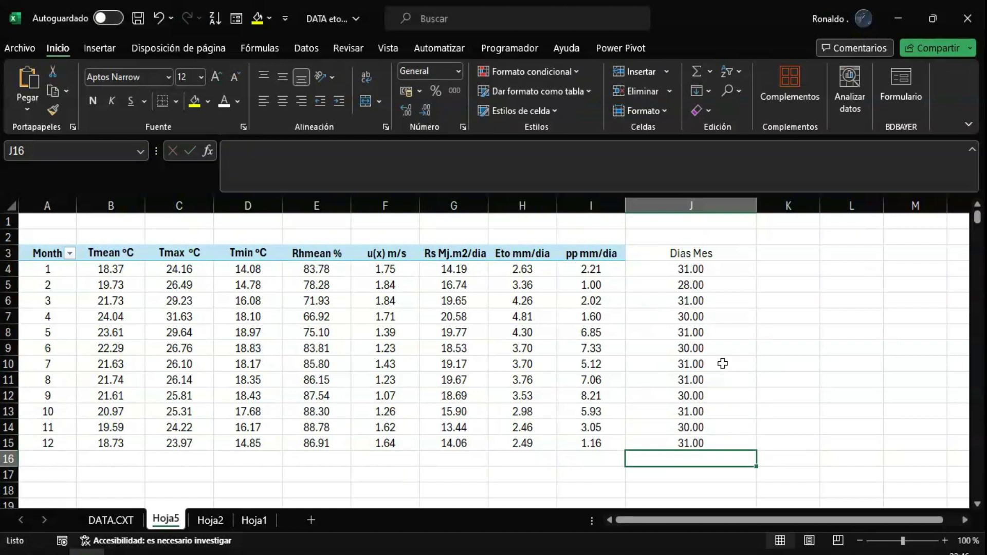
Enter the header "Eto mm/mes" in K3.
left_click(777, 253)
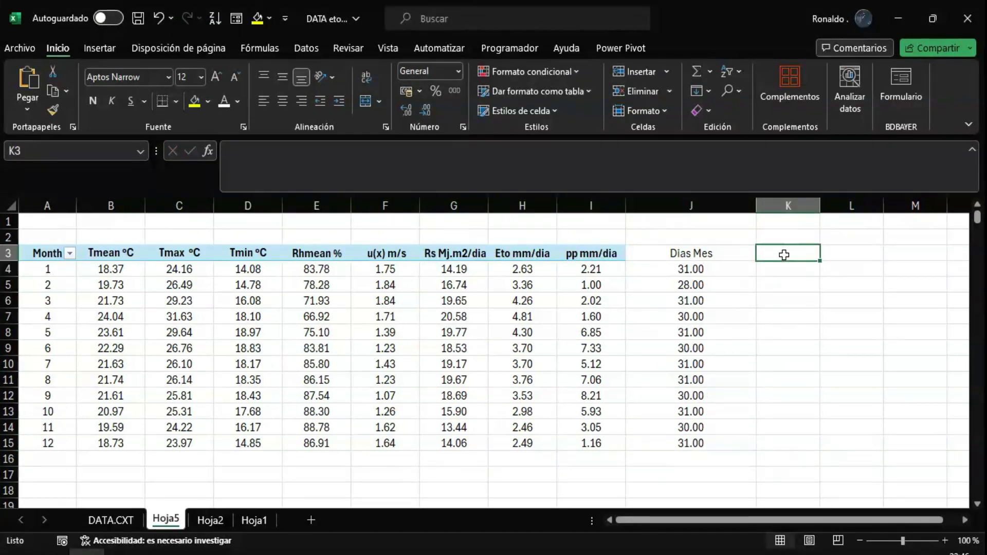
type("E")
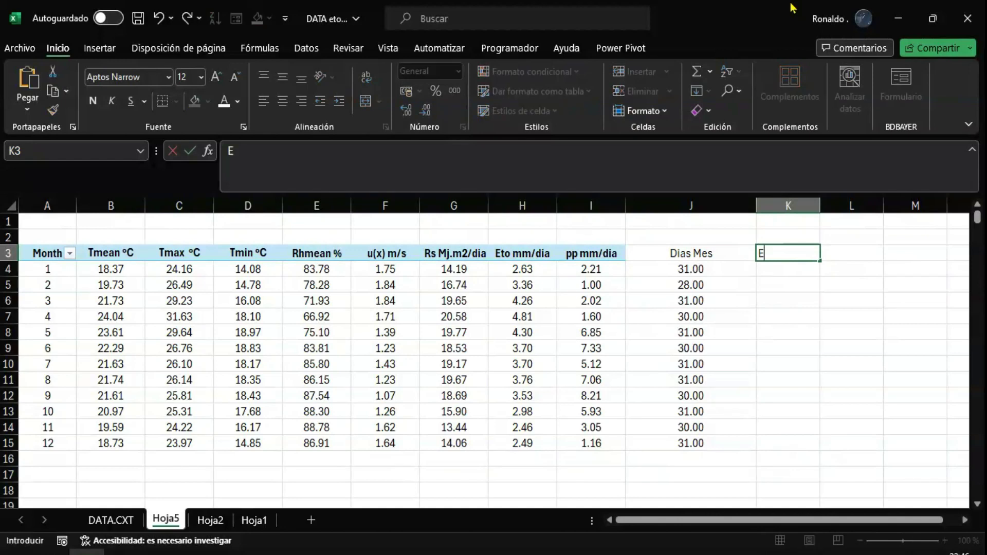
type("to mm/m")
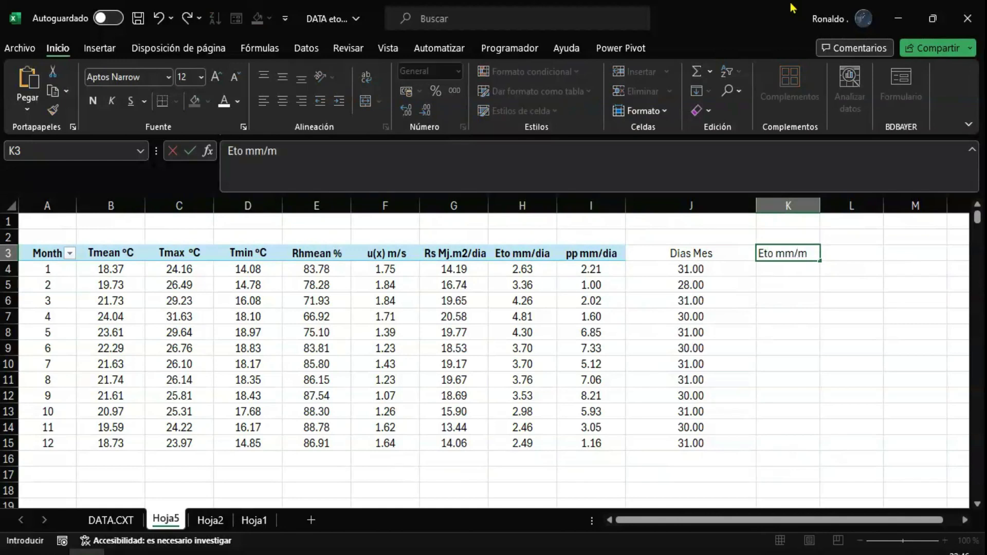
type("es")
key("Return")
Calculate monthly Eto in K4 with =H4*J4 and fill the formula down to K15.
type("=")
key("Left")
key("Left")
key("Left")
type("*")
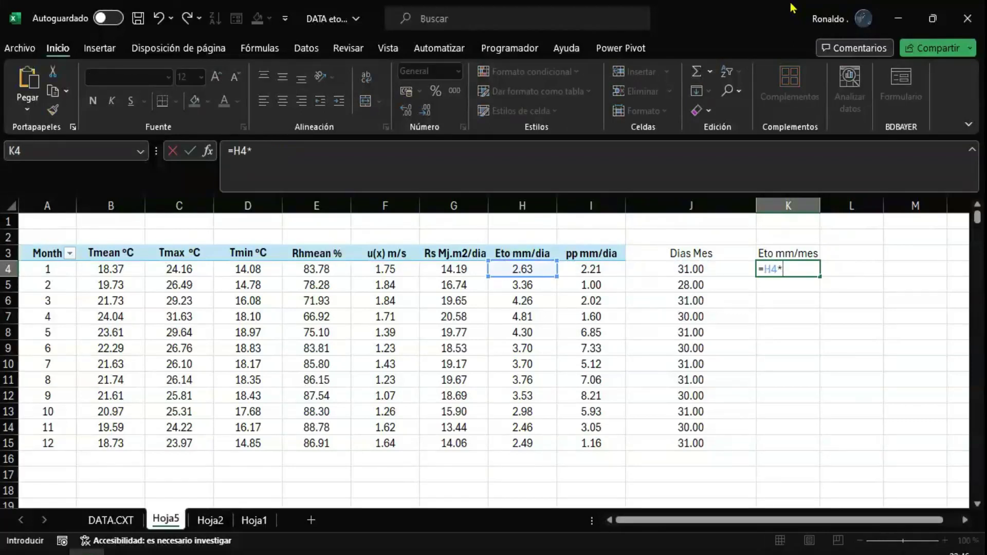
key("Left")
key("Return")
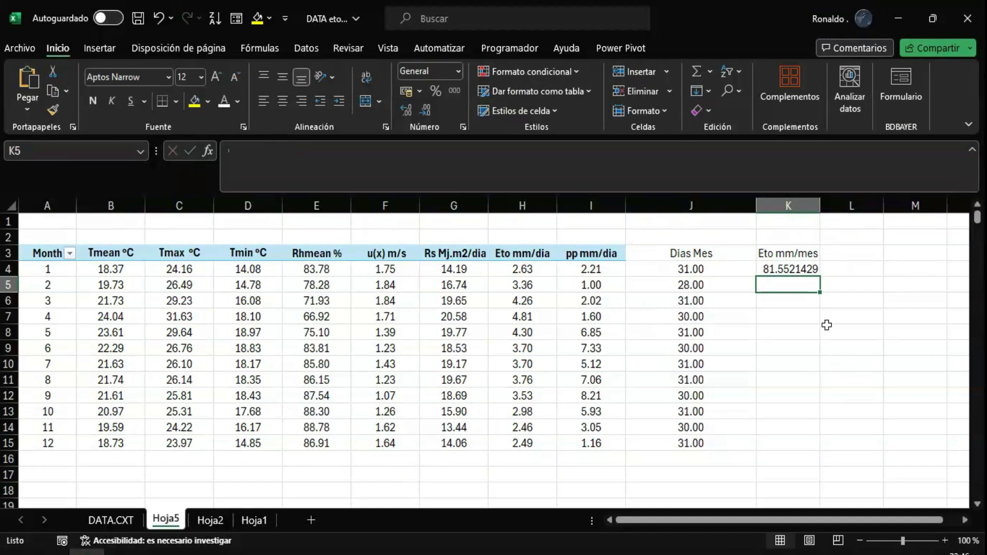
left_click(804, 271)
left_click_drag(820, 278, 796, 449)
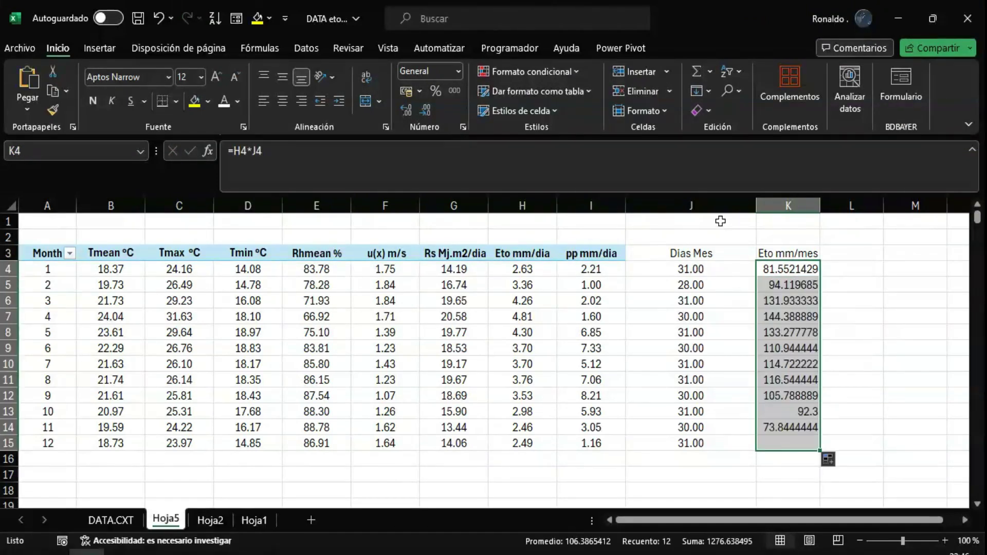
Fit the Dias Mes column to its contents and enter the header "pp mm/mes" in L3.
double_click(757, 205)
left_click(775, 254)
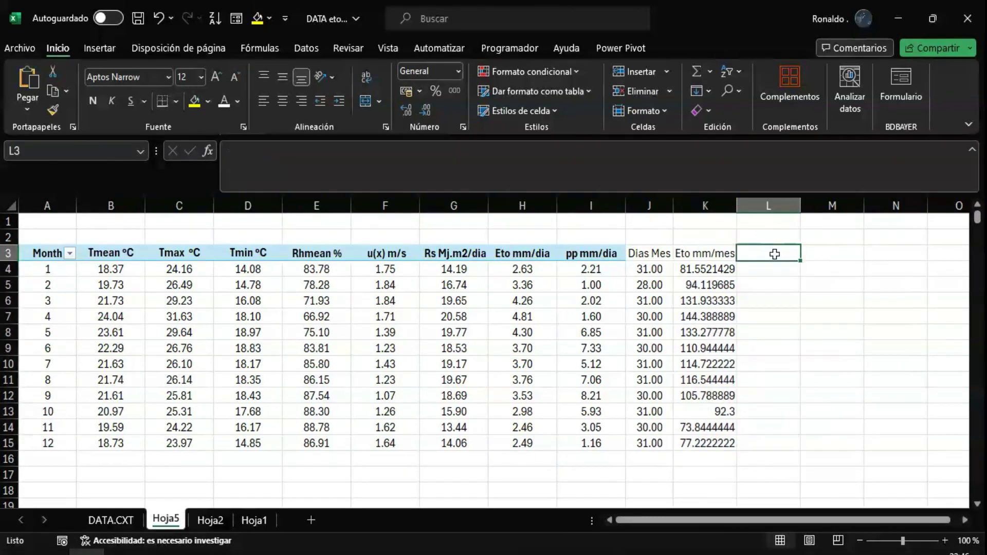
type("pp mm")
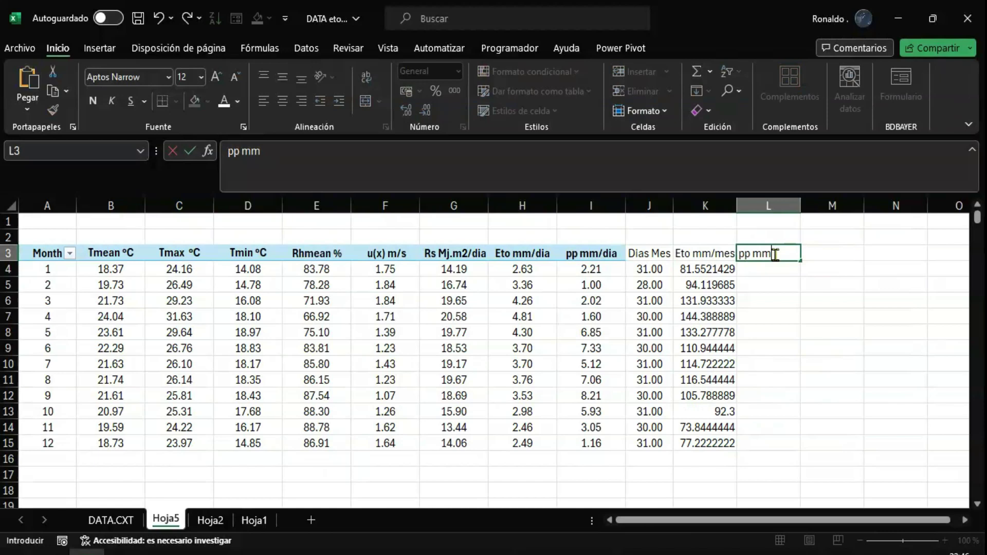
type("/mes")
key("Return")
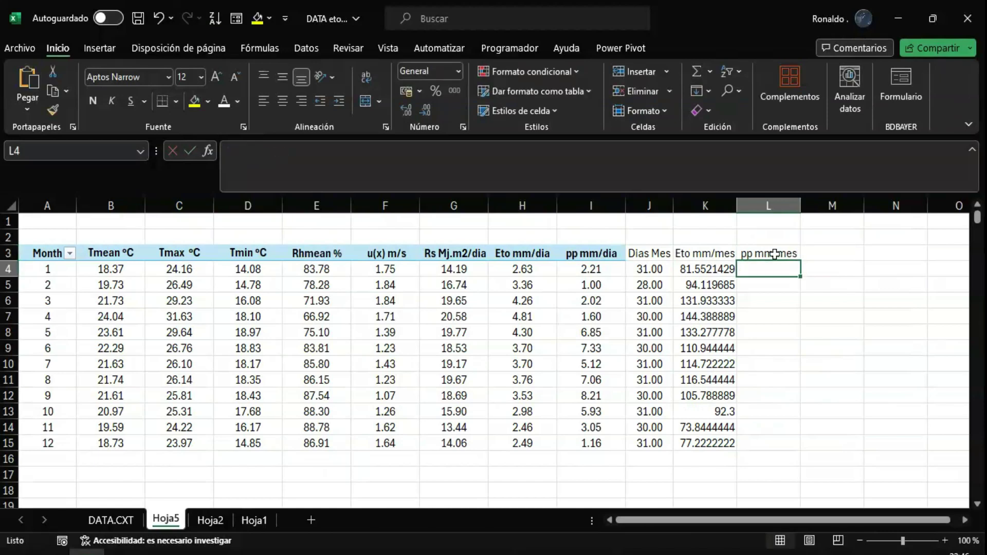
Calculate monthly precipitation in L4 as I4 times J4 and fill the formula down to L15.
type("=")
key("Left")
key("Left")
key("Left")
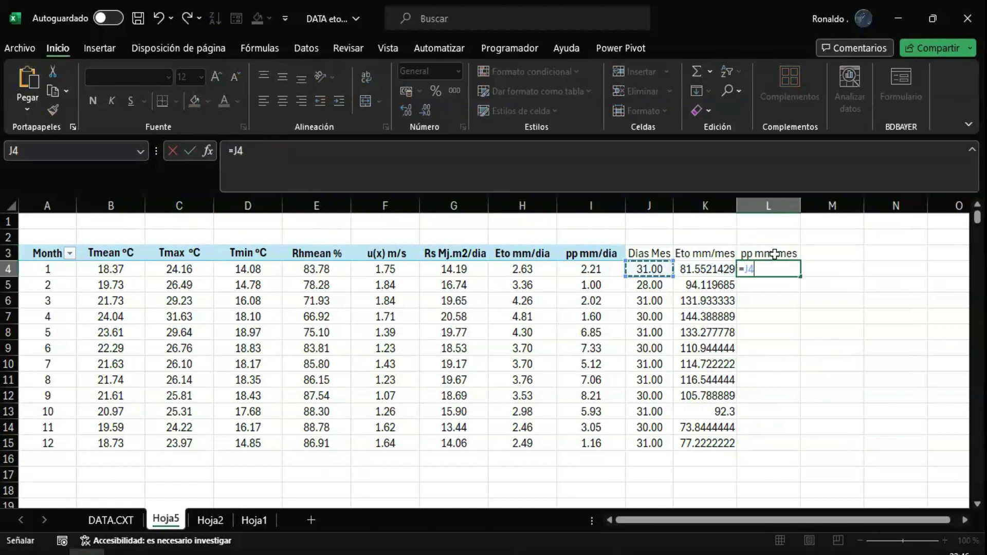
type("*")
key("Left")
key("Left")
key("Return")
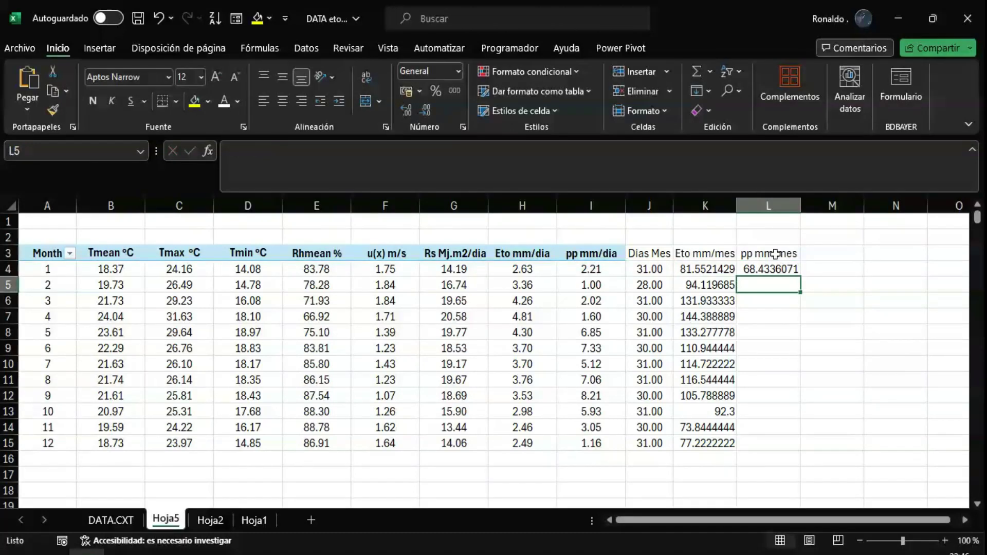
left_click(784, 268)
left_click_drag(800, 277, 782, 451)
Centre the monthly Eto and pp values in K4:L15 and reduce them to two decimals.
left_click_drag(692, 267, 774, 444)
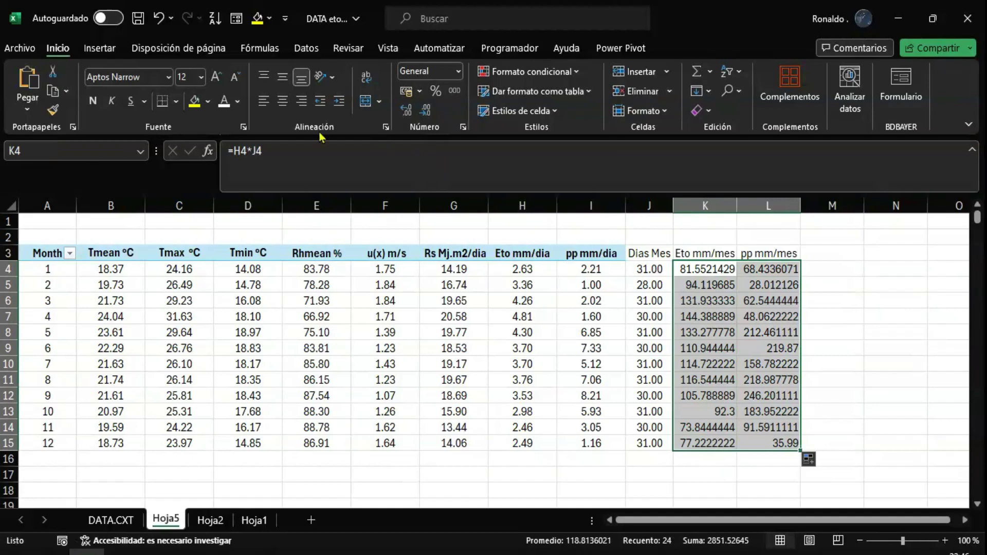
left_click(283, 100)
left_click(282, 77)
left_click(426, 110)
left_click(426, 111)
left_click(426, 111)
left_click(426, 111)
left_click(426, 111)
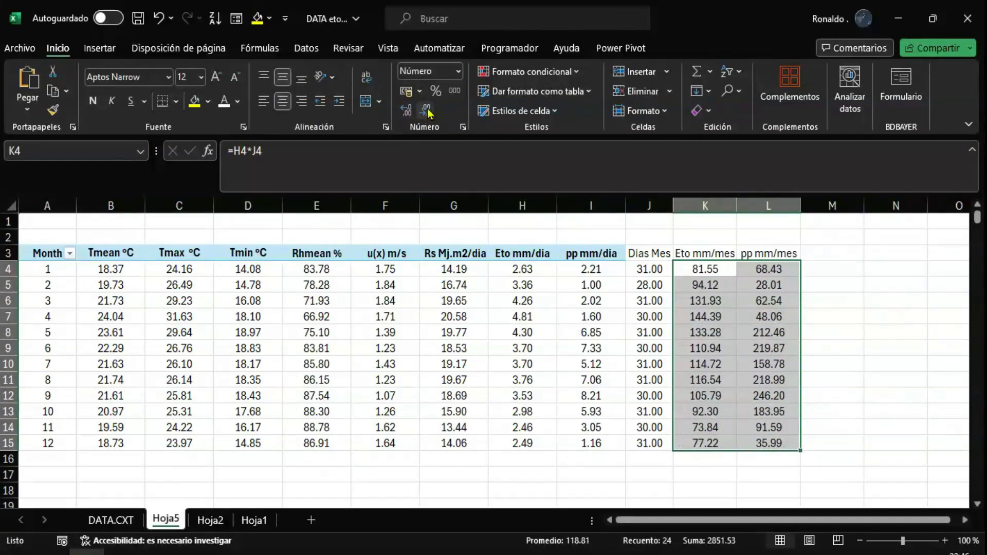
Centre the Dias Mes, Eto mm/mes and pp mm/mes columns horizontally, including their headers.
left_click_drag(664, 253, 767, 438)
left_click(282, 101)
left_click(283, 101)
left_click(777, 385)
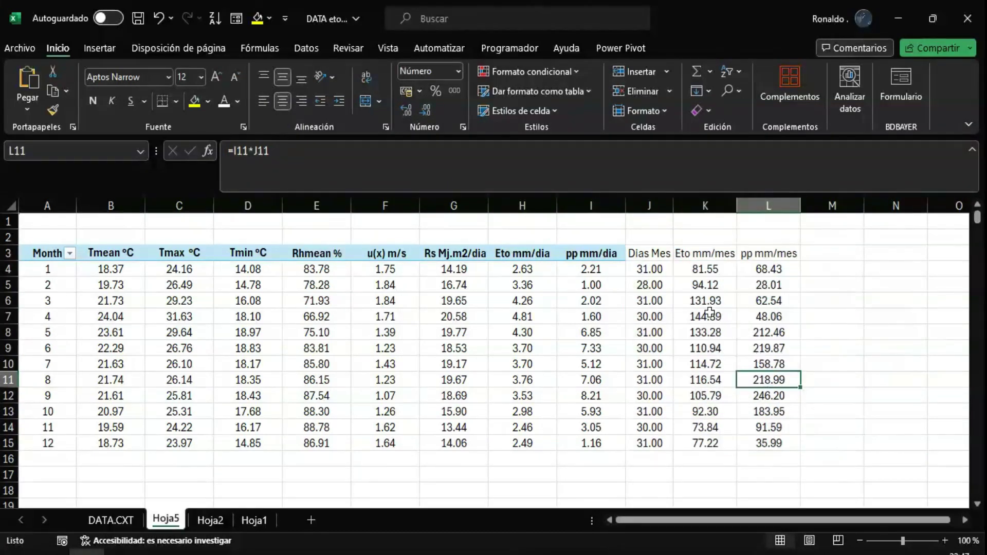
Copy the formatting of the pp mm/dia header to the three new headers in J3:L3.
left_click(591, 249)
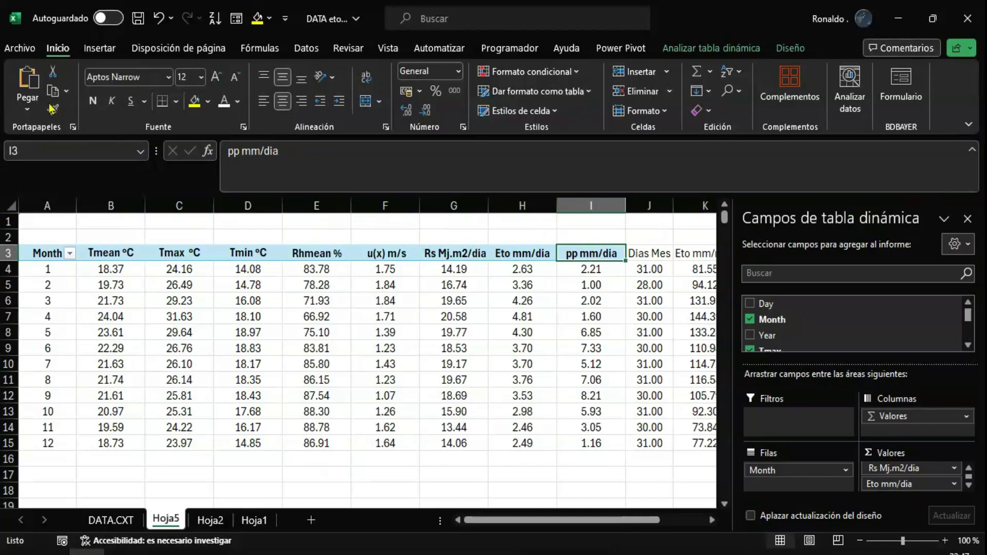
left_click(53, 108)
left_click_drag(638, 252, 775, 252)
left_click(729, 344)
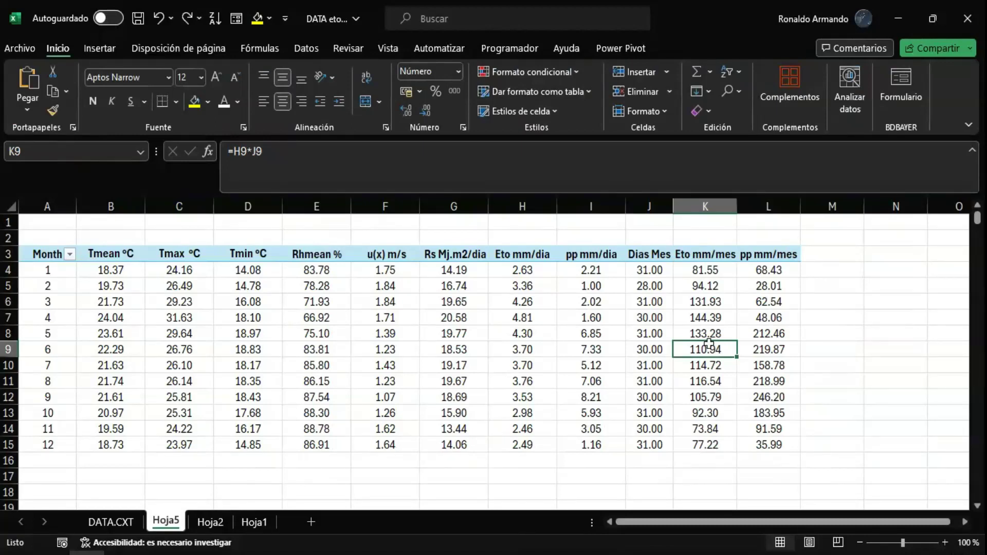
Plot the monthly Eto and pp values in K3:L15 as a 2-D clustered column chart and delete the chart after viewing it.
left_click_drag(706, 255, 766, 443)
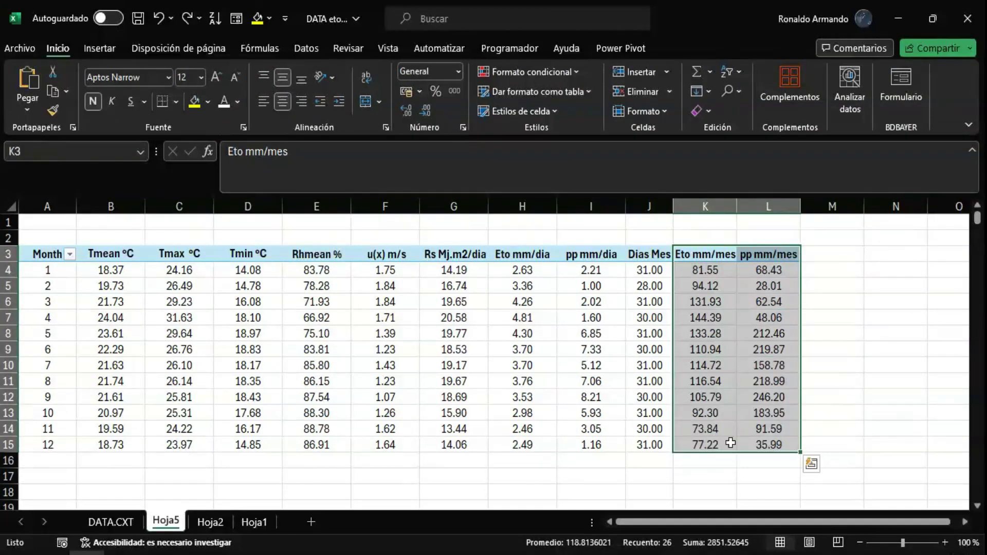
left_click(102, 50)
left_click(307, 72)
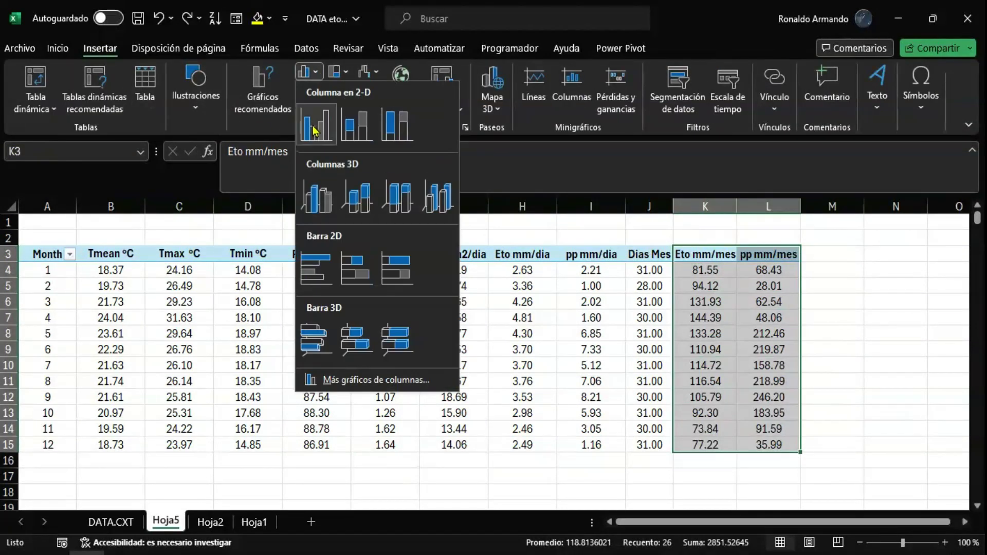
left_click(318, 132)
left_click_drag(601, 260, 543, 264)
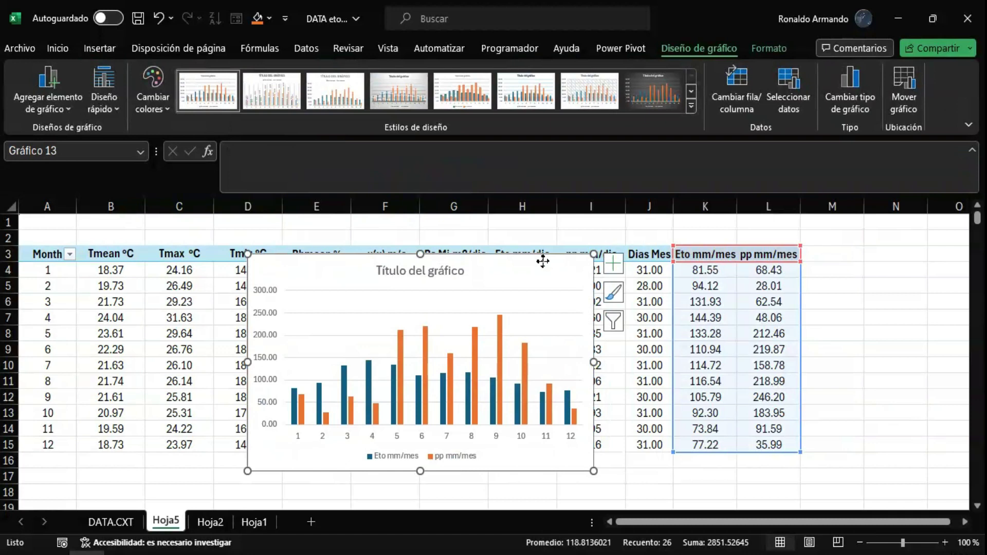
key("Delete")
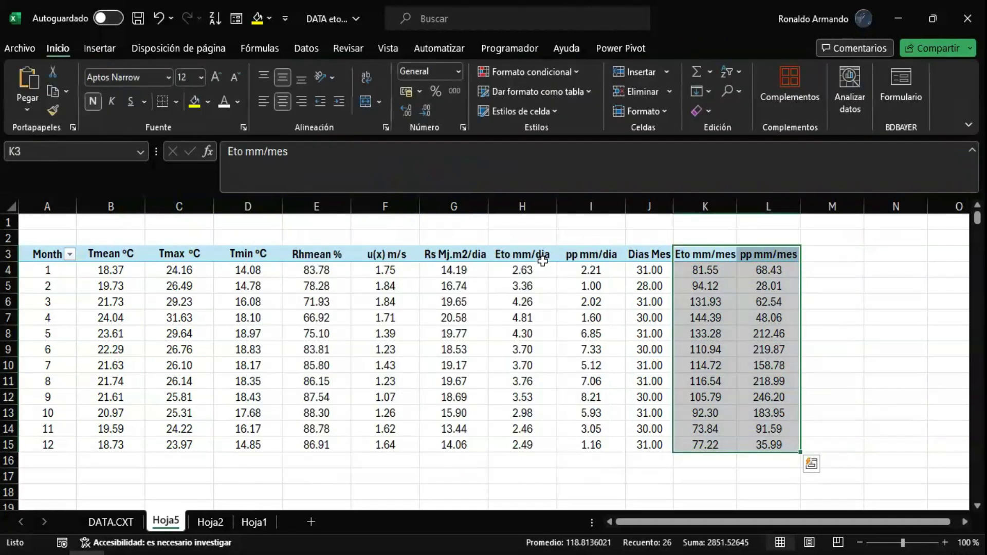
Select the twelve daily Eto averages in H4:H15 for review.
left_click(542, 267)
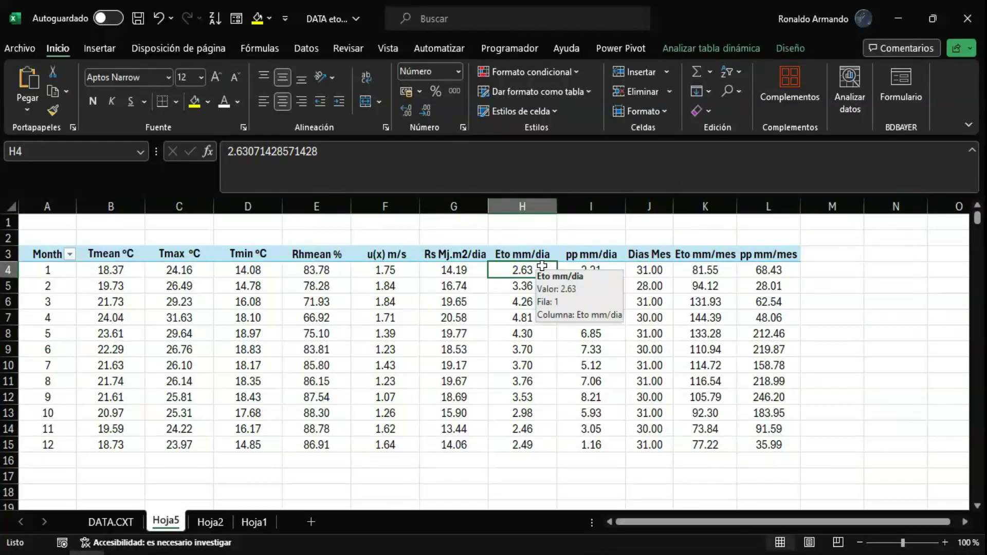
left_click_drag(542, 267, 538, 392)
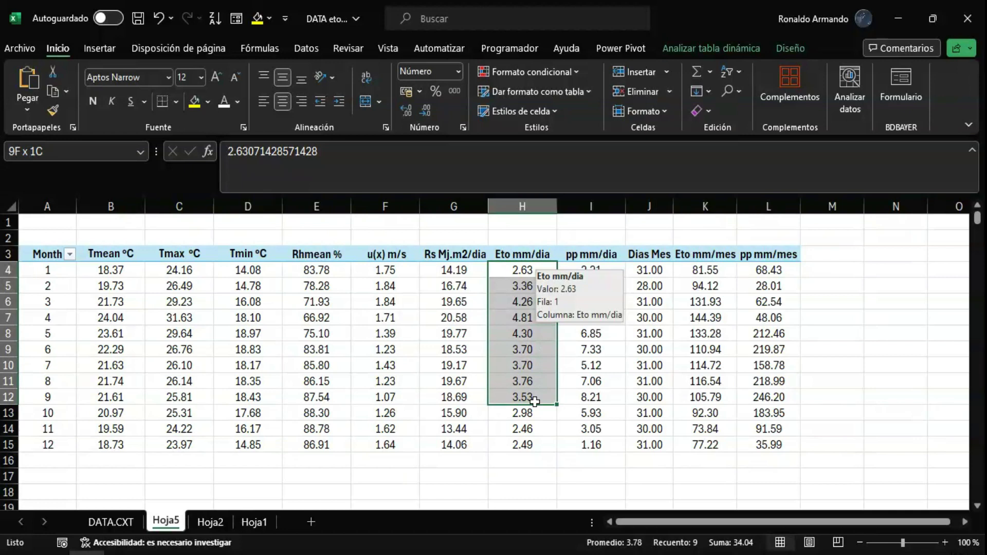
left_click_drag(535, 402, 532, 447)
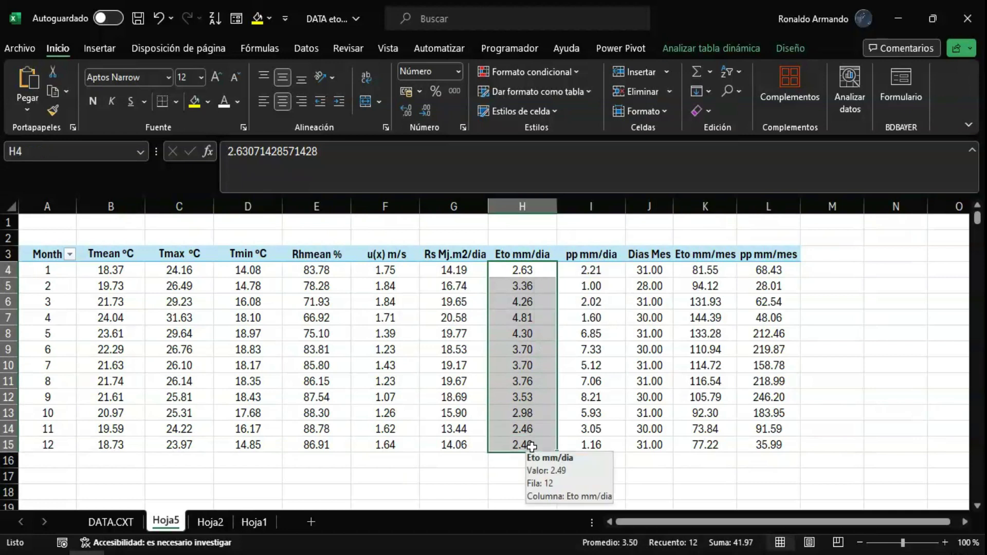